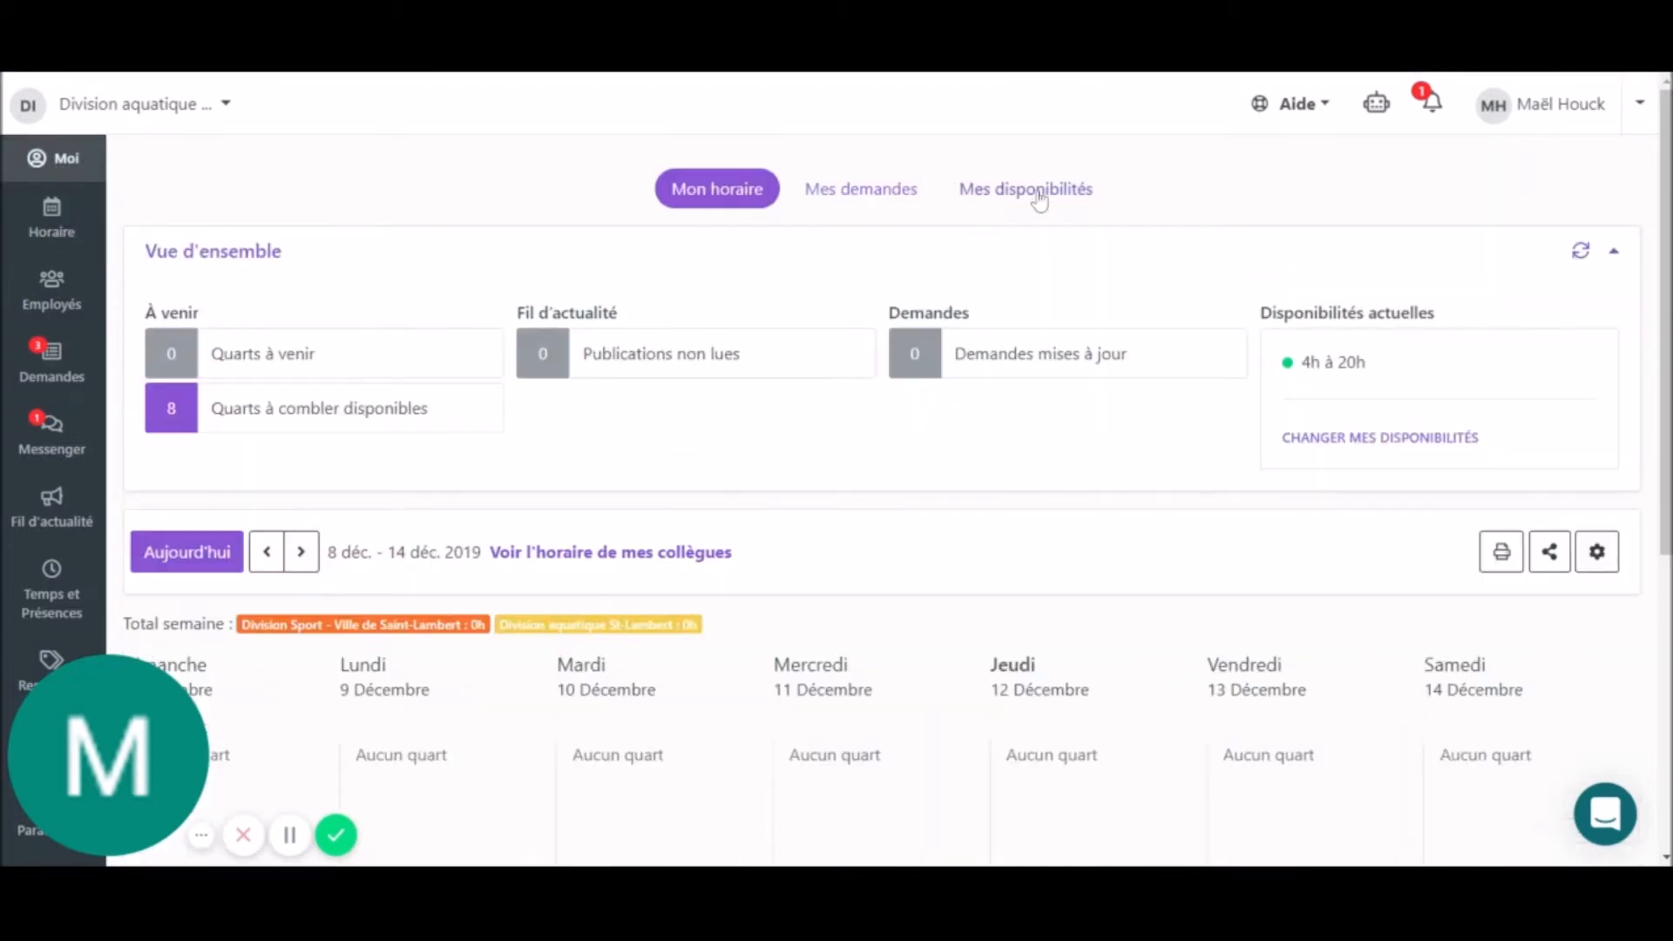
Open the personal availability page and select the week starting Sunday 12 January 2020
left_click(1038, 193)
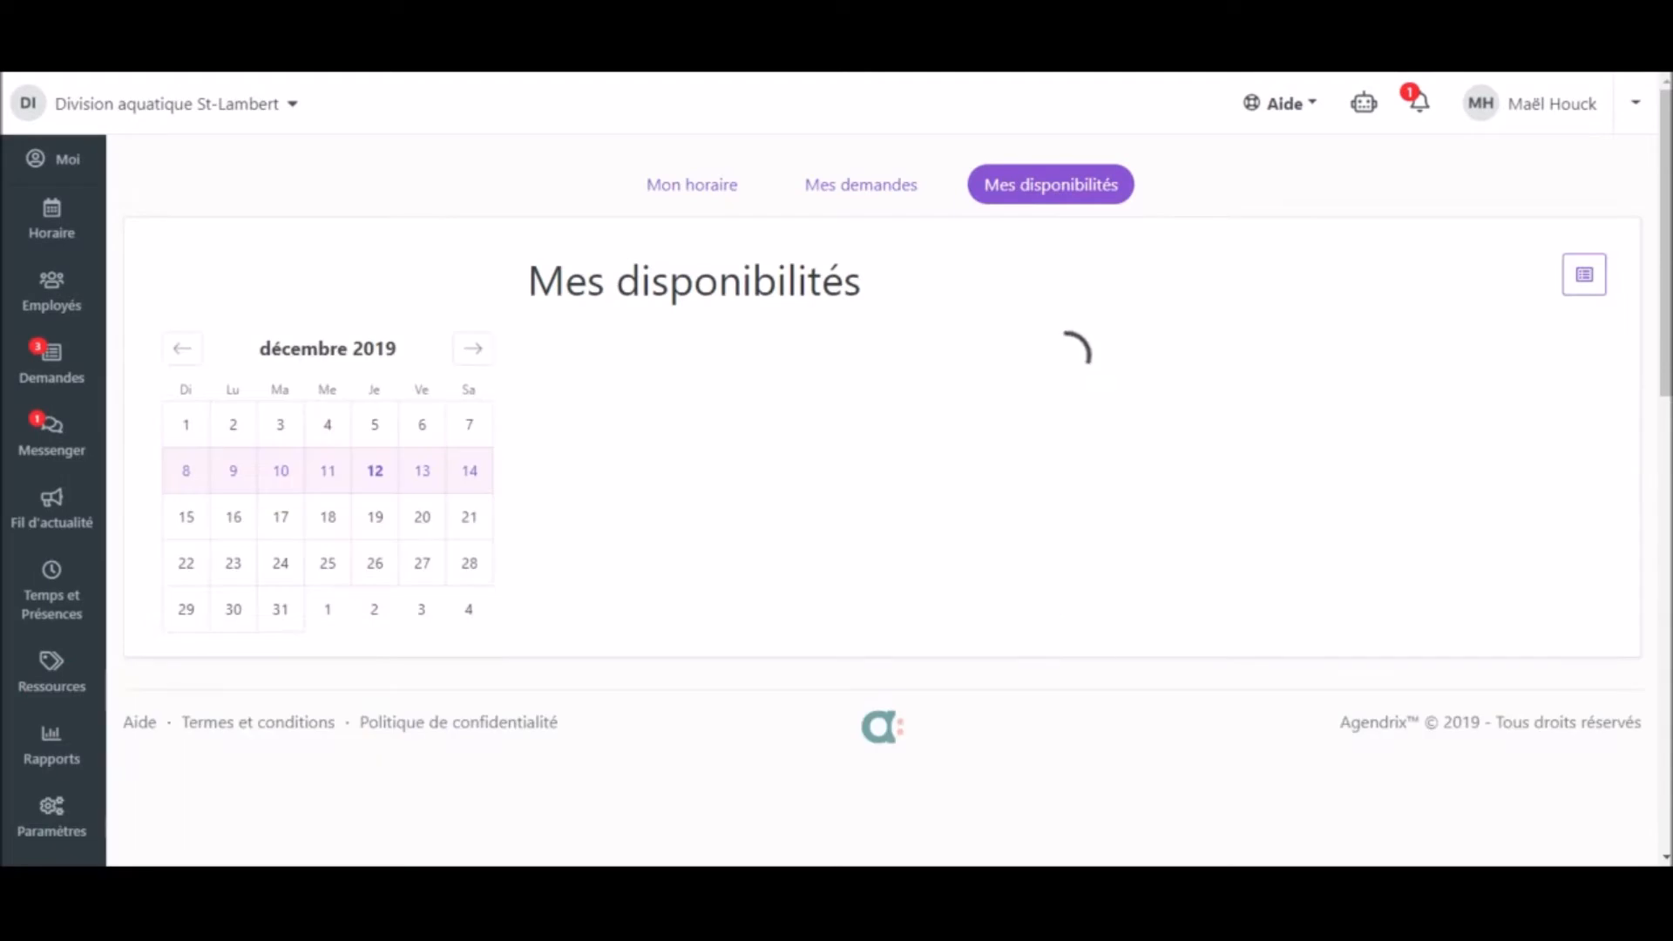
scroll(852, 255, "down", 2)
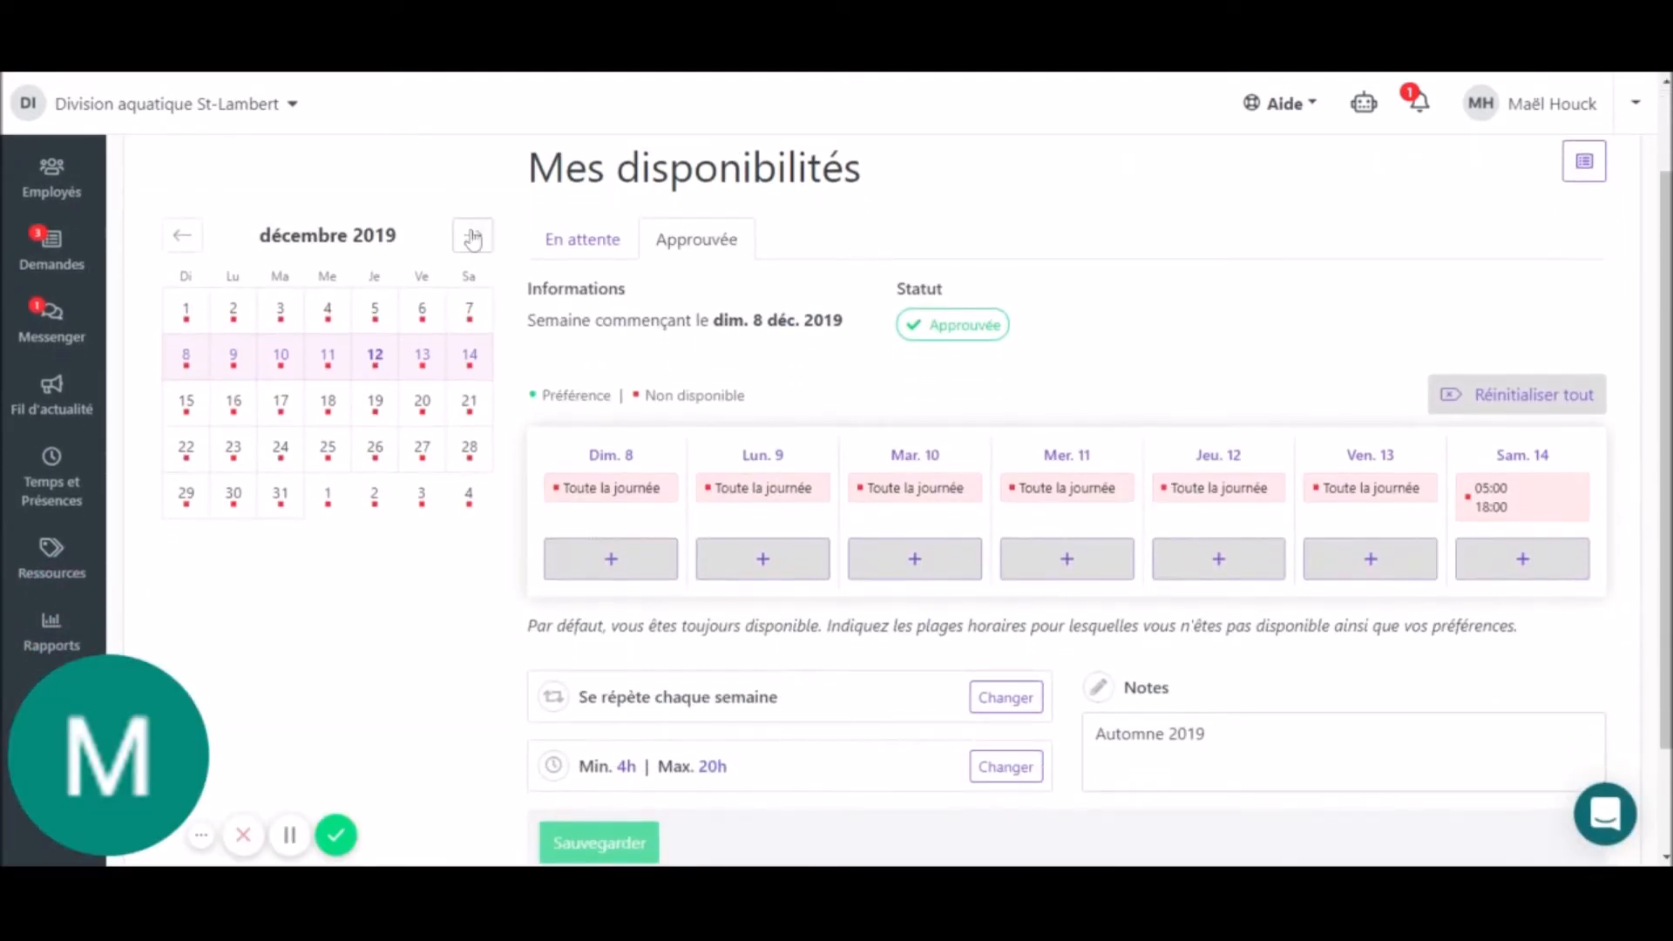
left_click(472, 237)
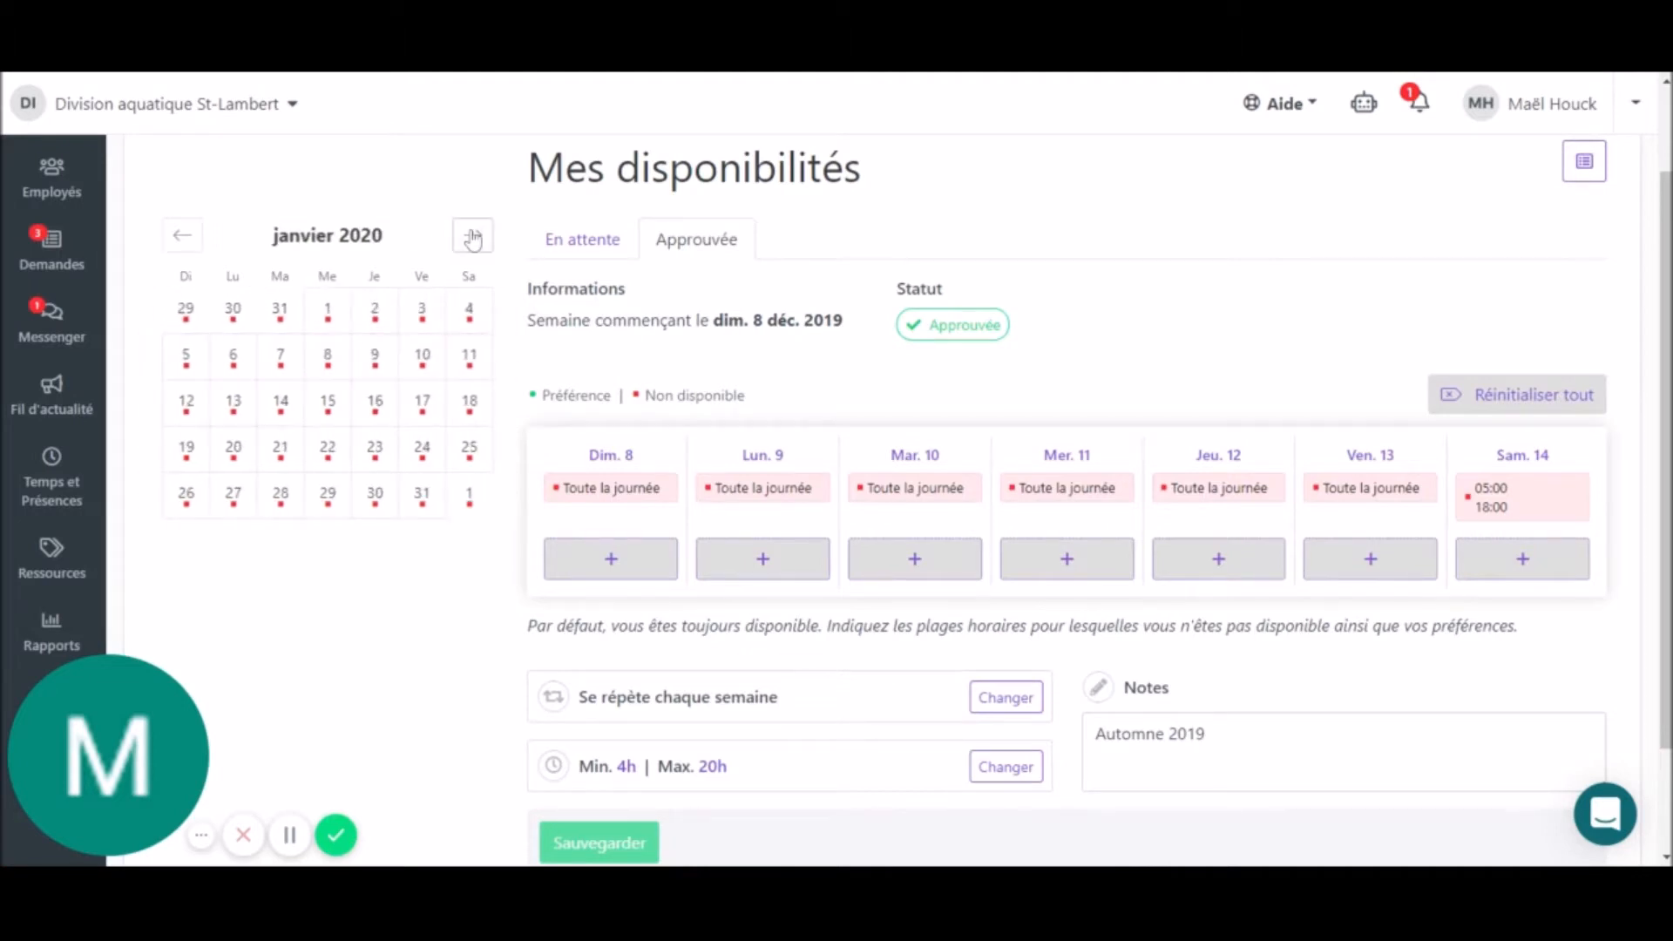
left_click(188, 413)
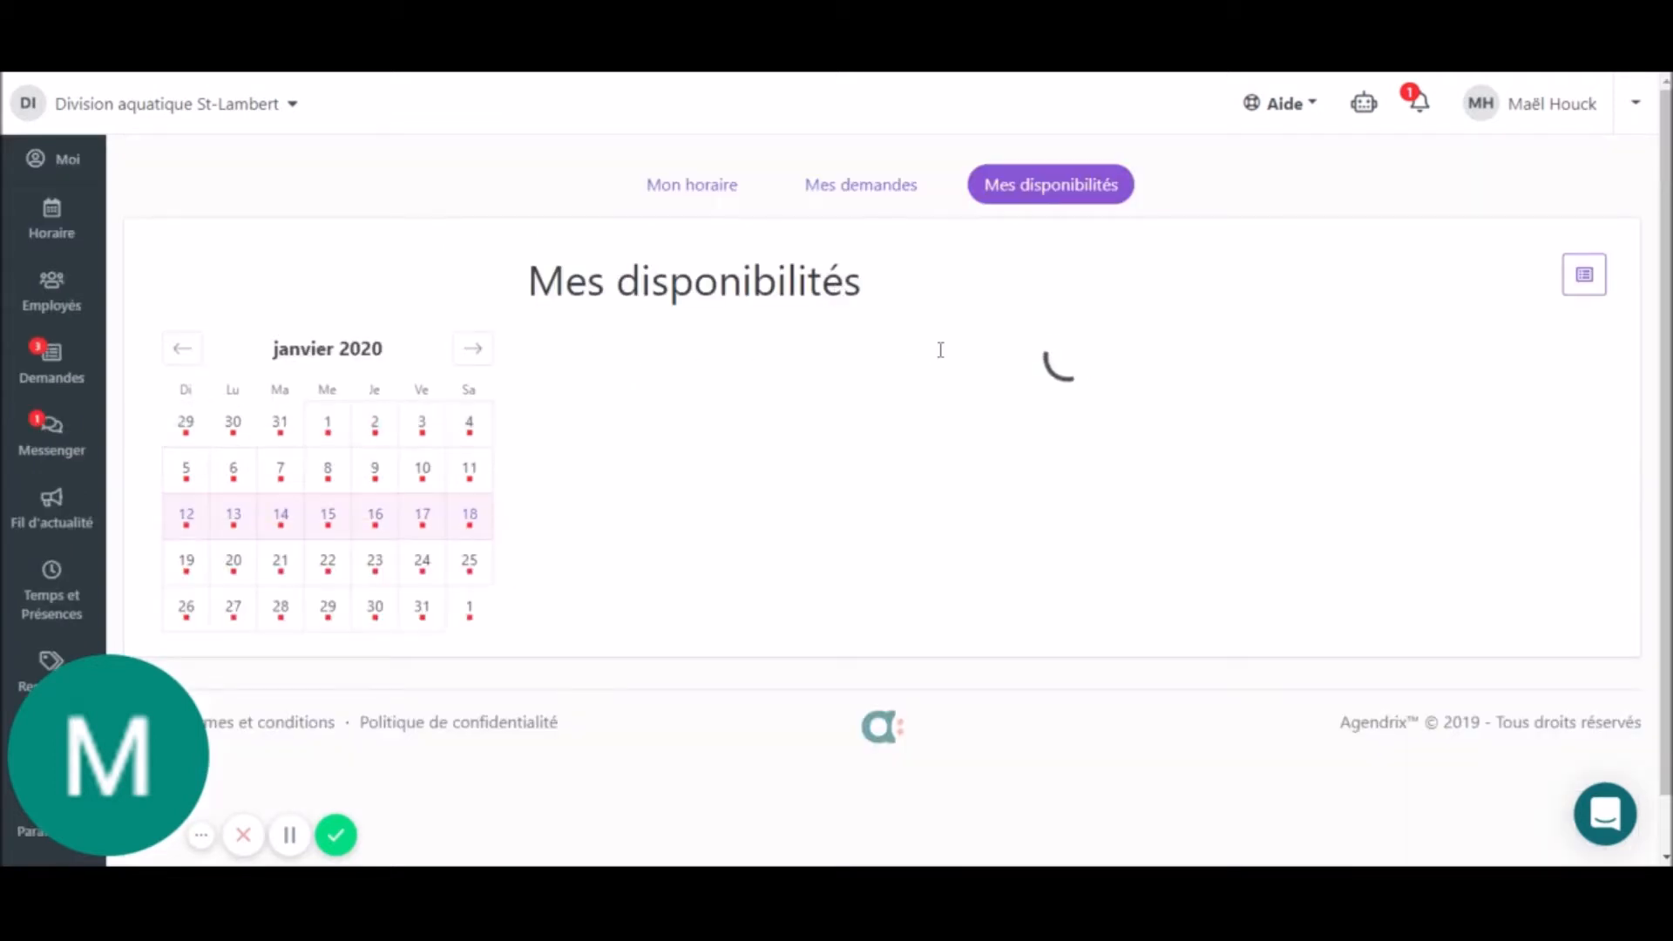
Replace the availability note for the week with "Hiver 2020"
scroll(937, 284, "down", 1)
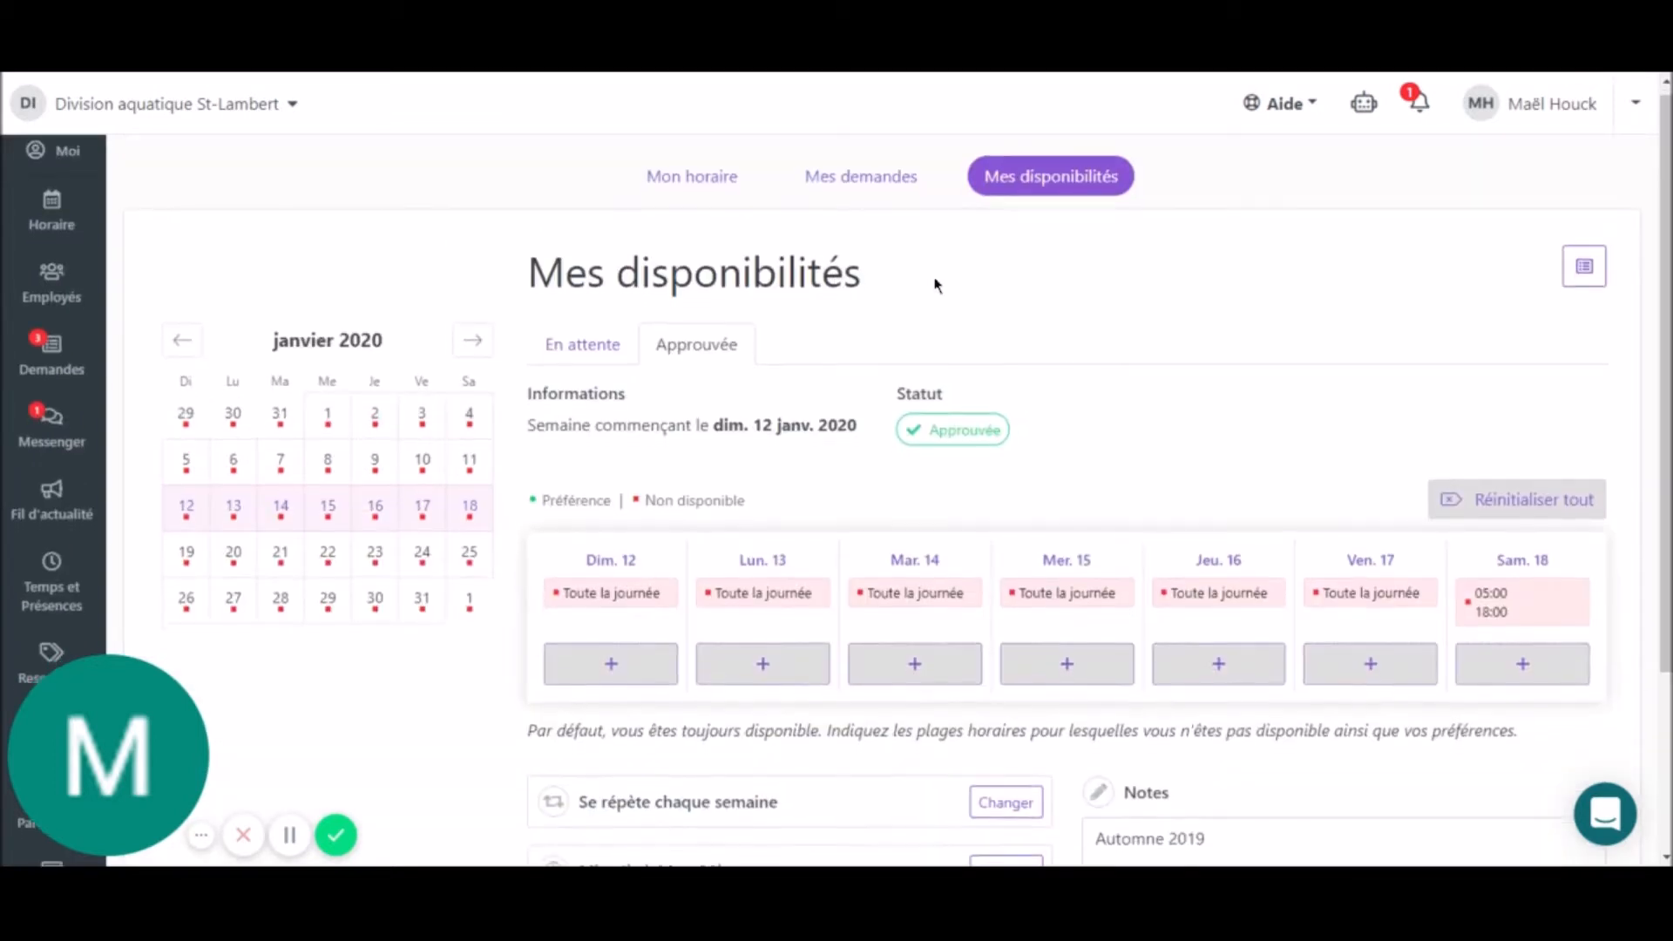
scroll(937, 285, "down", 2)
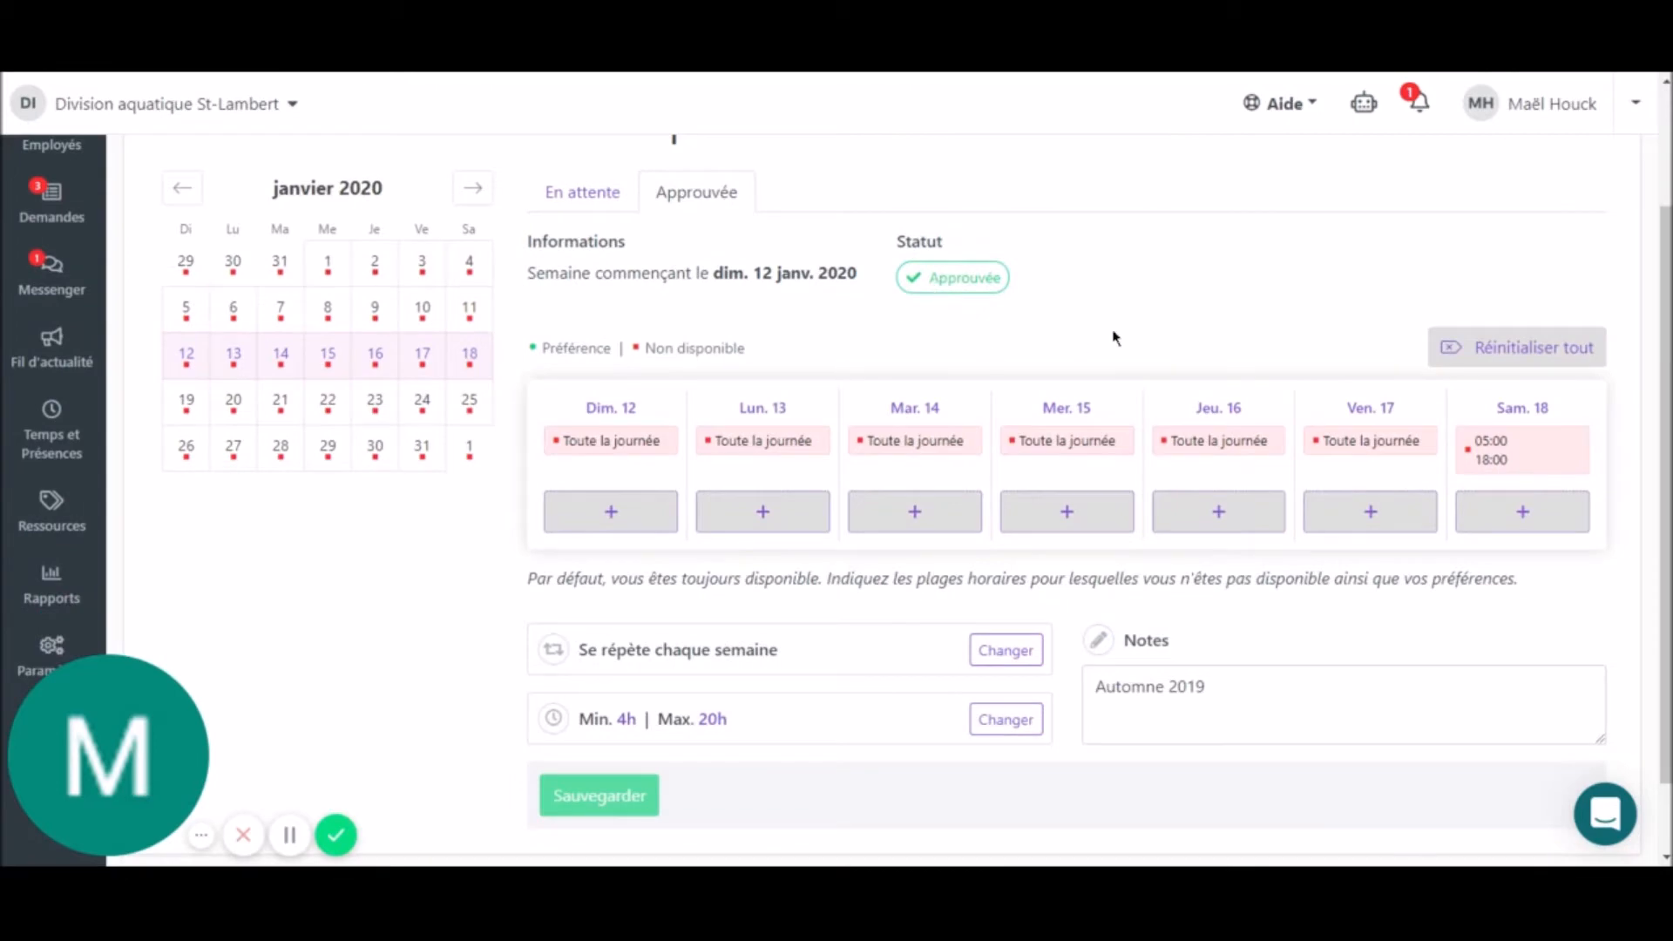
triple_click(1106, 682)
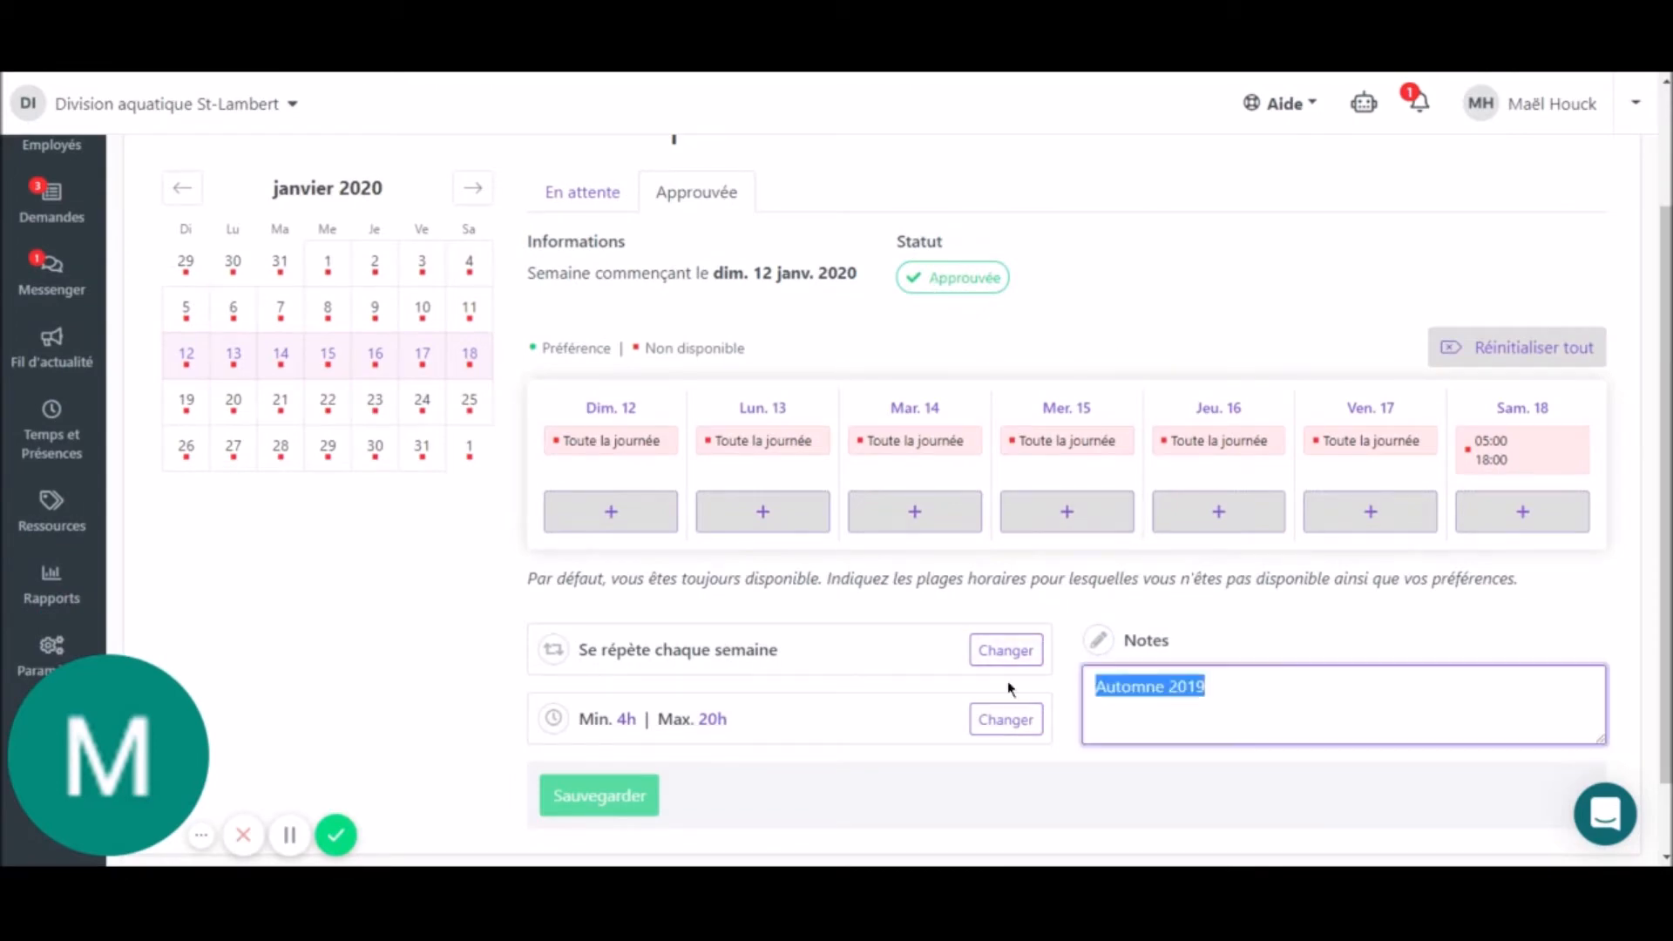
type("Hiver 2020")
Set the desired weekly hours to a minimum of 8h and a maximum of 18h, and save them
left_click(1002, 719)
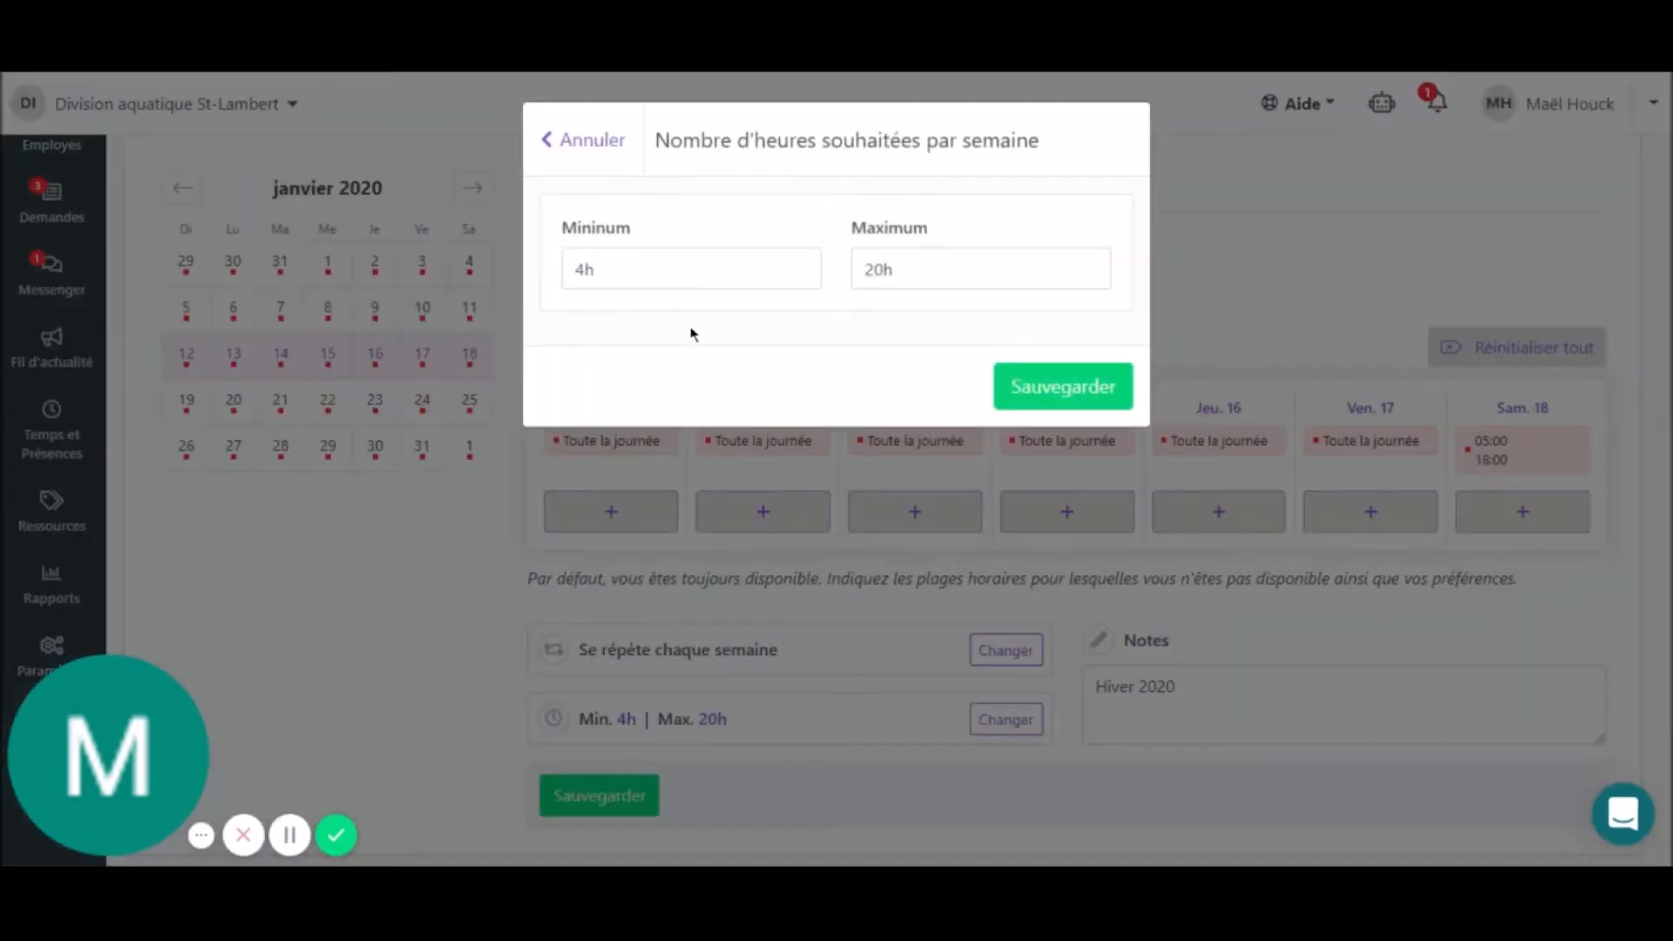
left_click(635, 266)
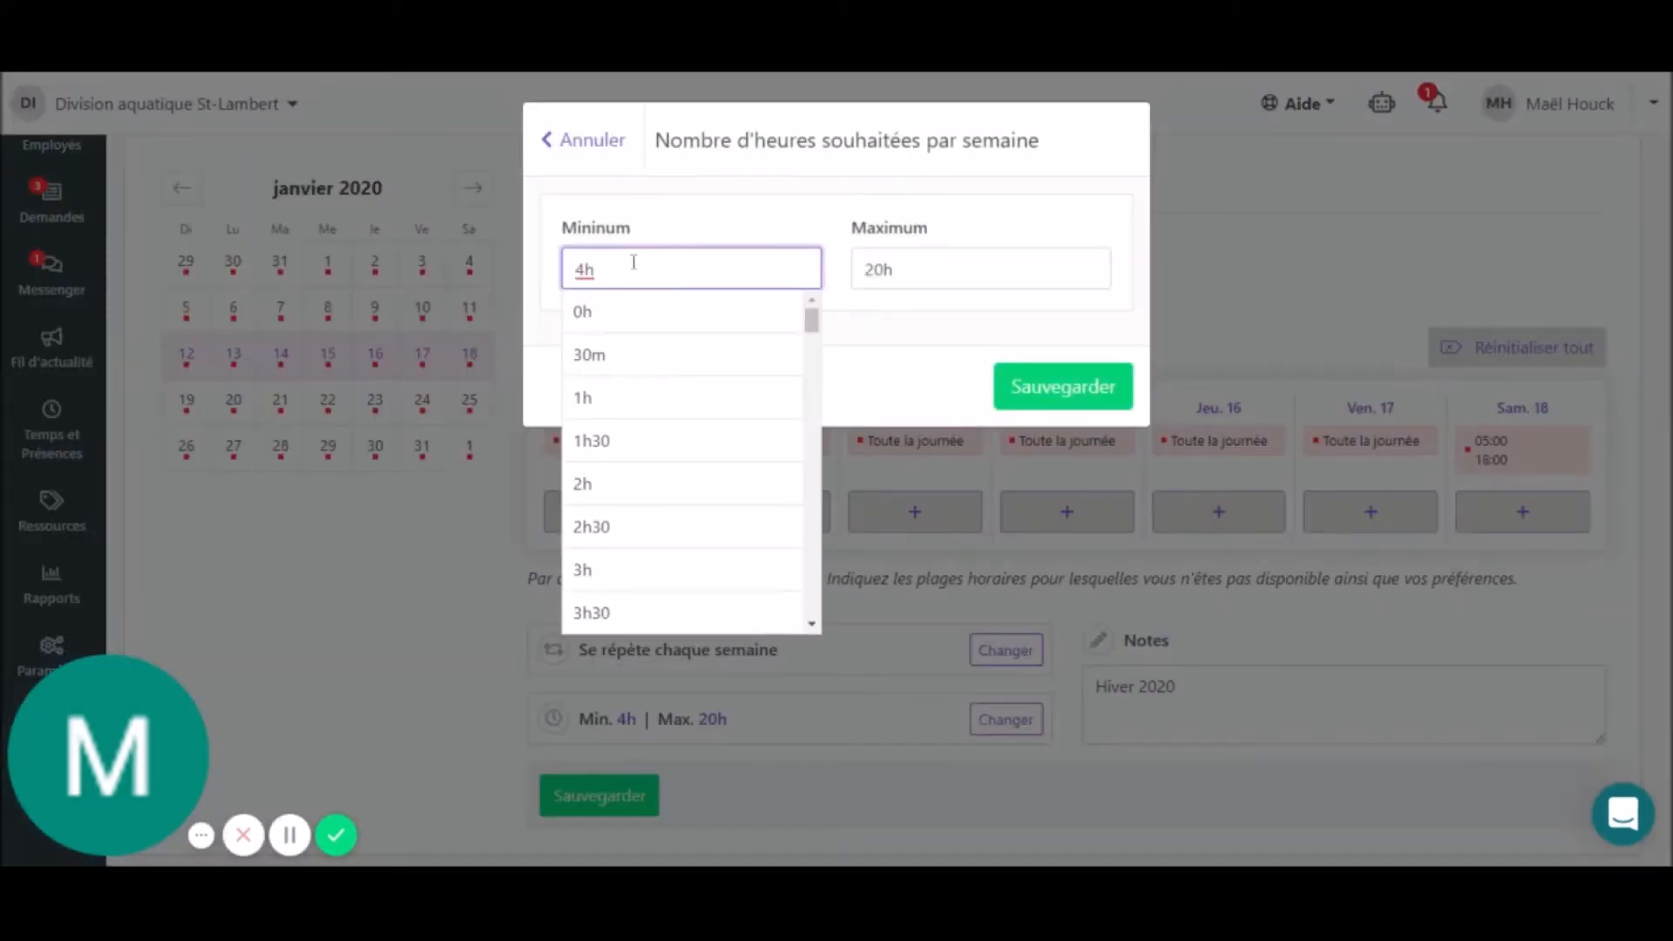
scroll(637, 458, "down", 3)
scroll(637, 459, "down", 5)
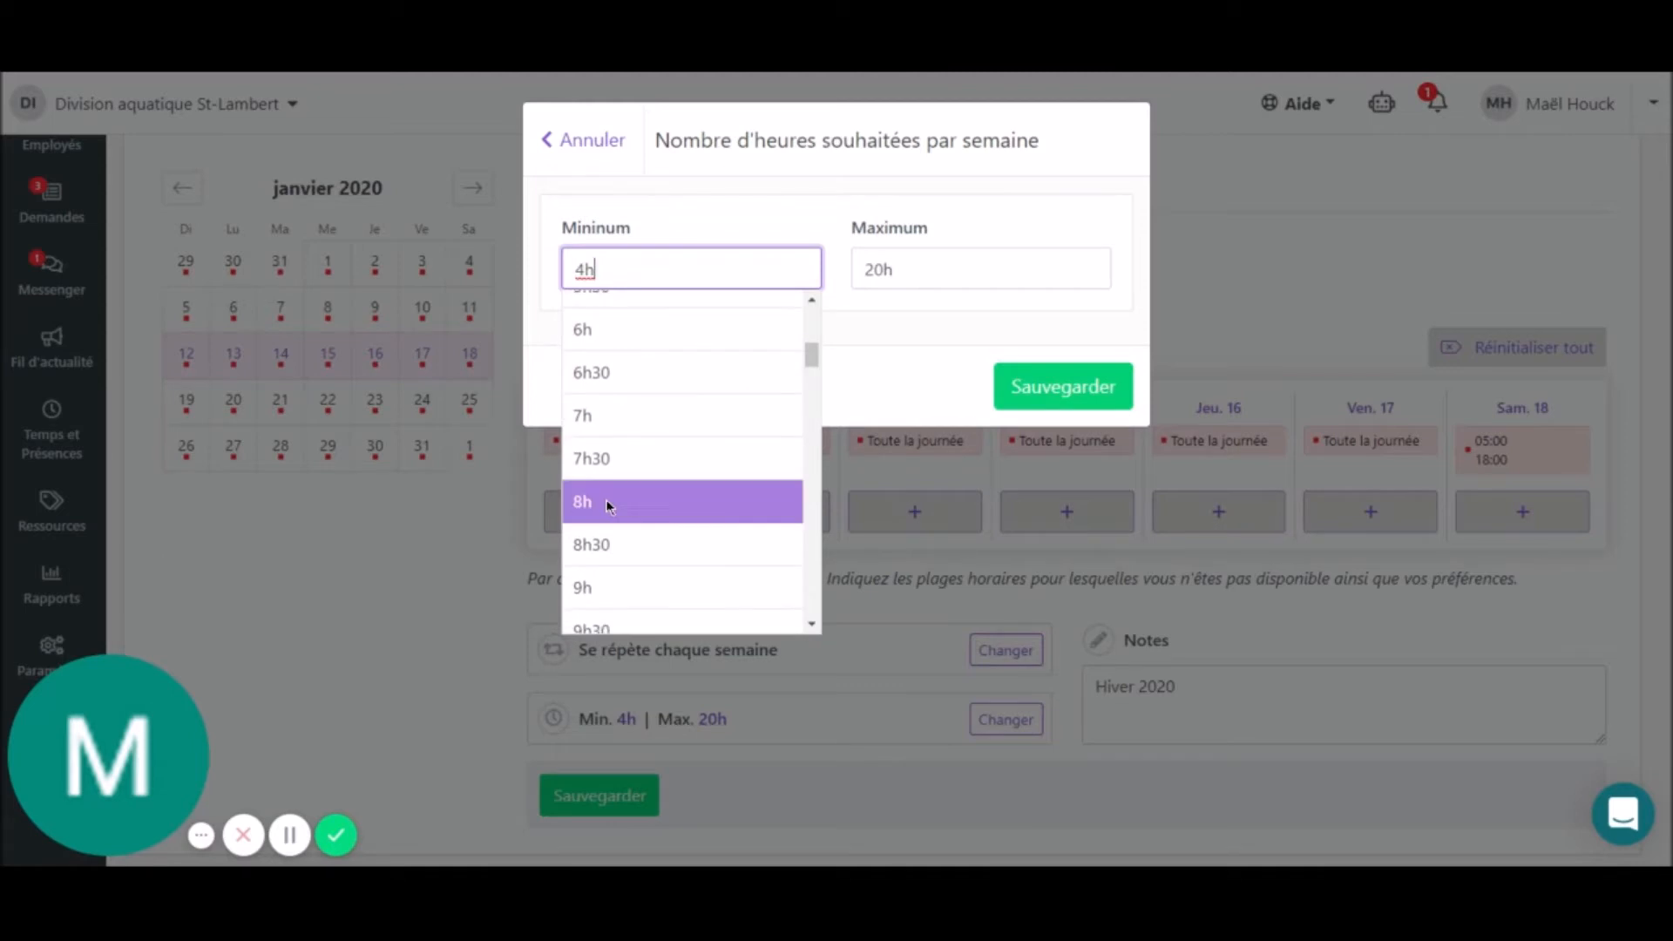
left_click(635, 496)
left_click(963, 259)
scroll(890, 512, "down", 7)
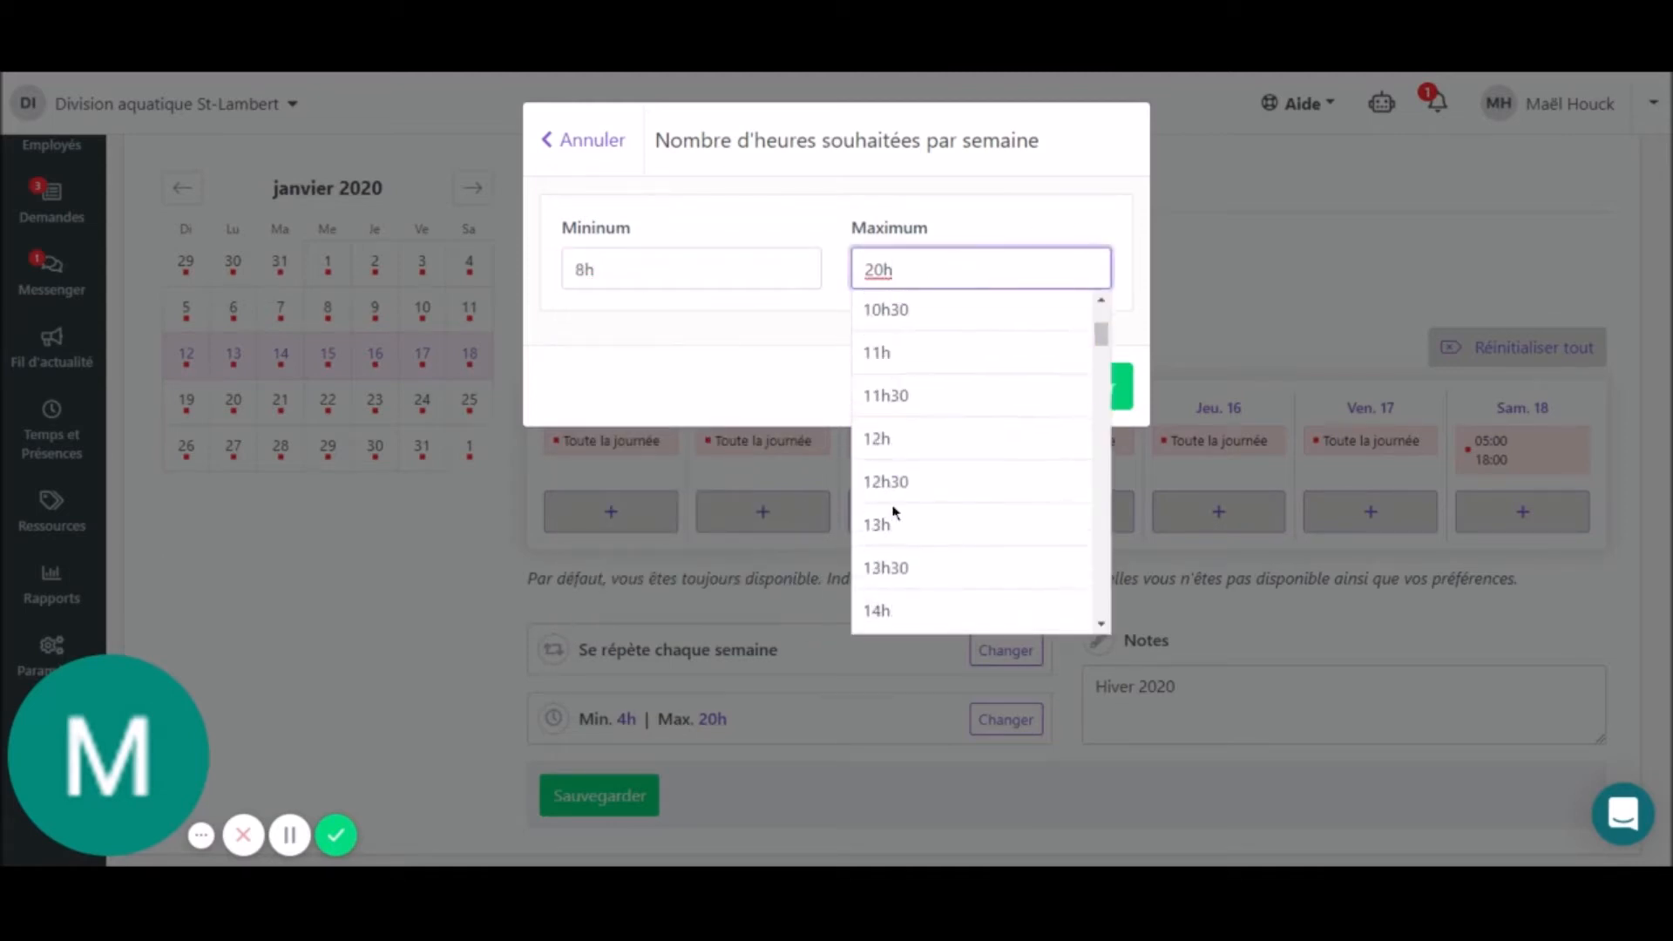
left_click(885, 541)
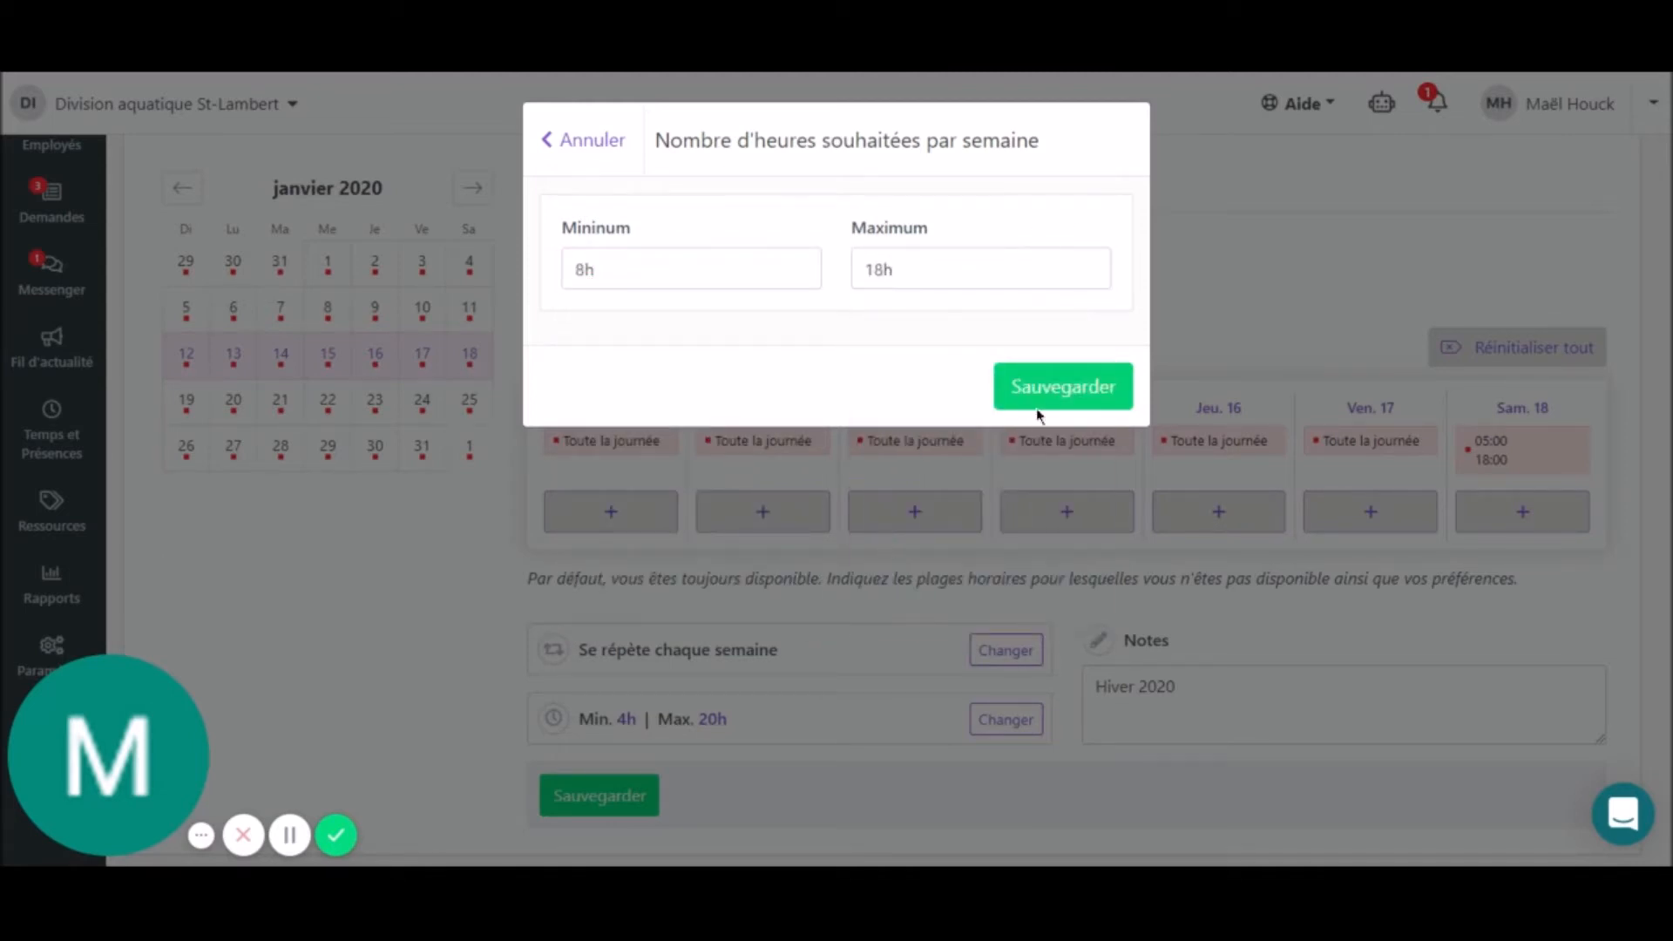
left_click(1062, 388)
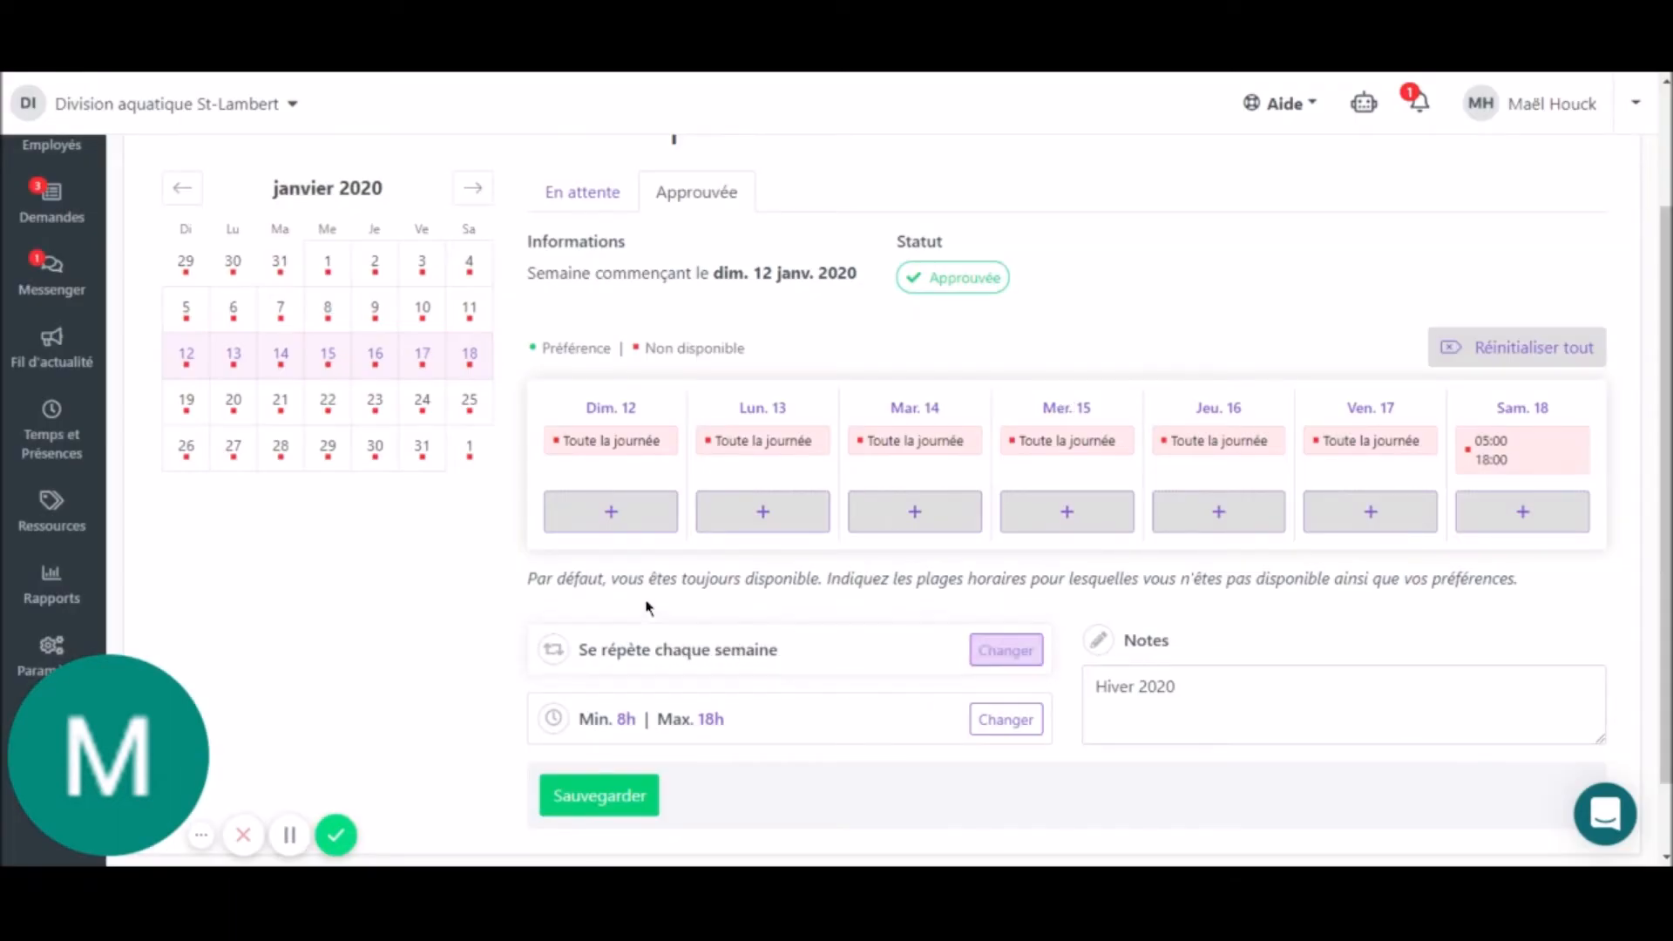
Delete the all-day unavailability on Sunday 12 January
scroll(619, 449, "up", 1)
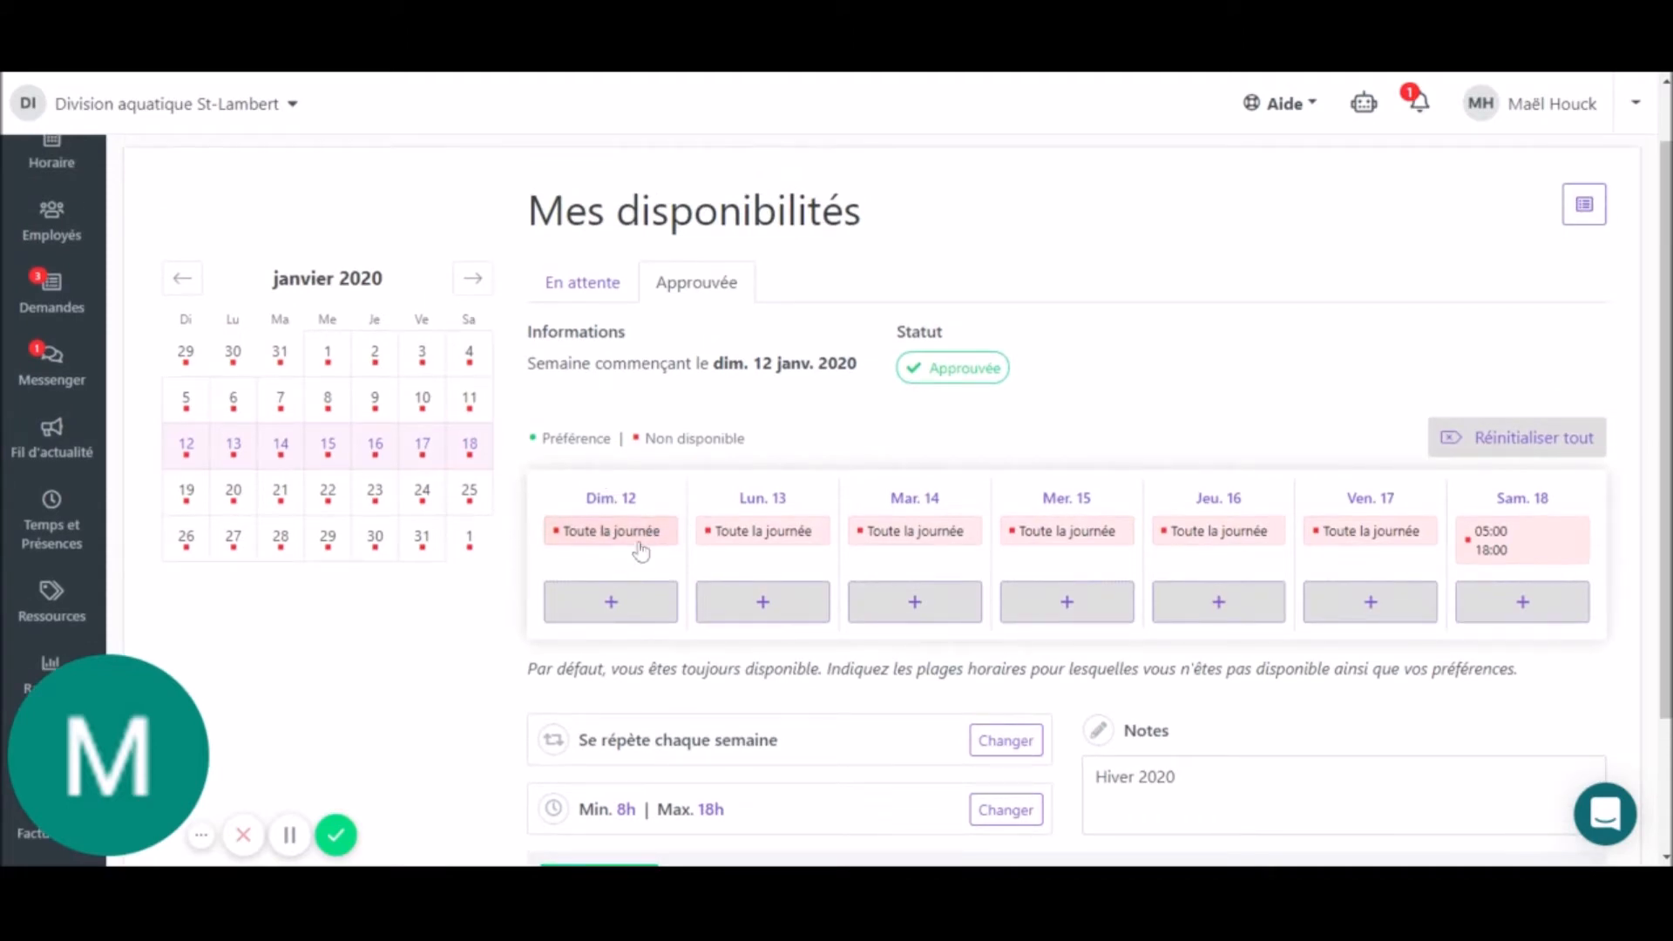
left_click(640, 538)
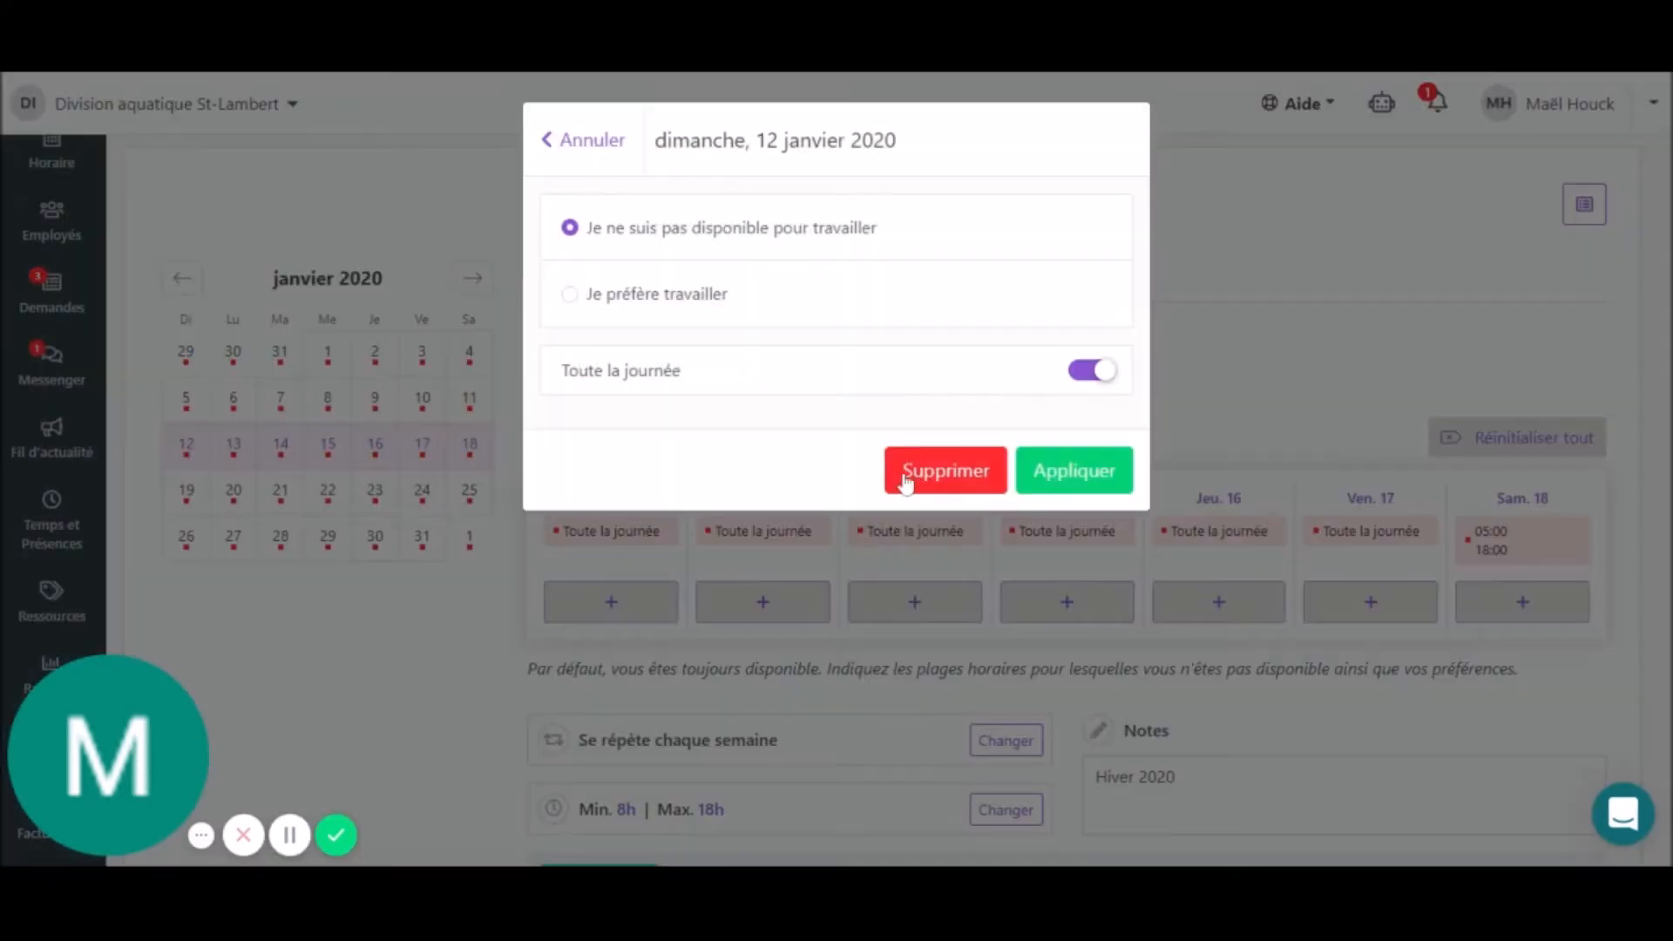
left_click(931, 481)
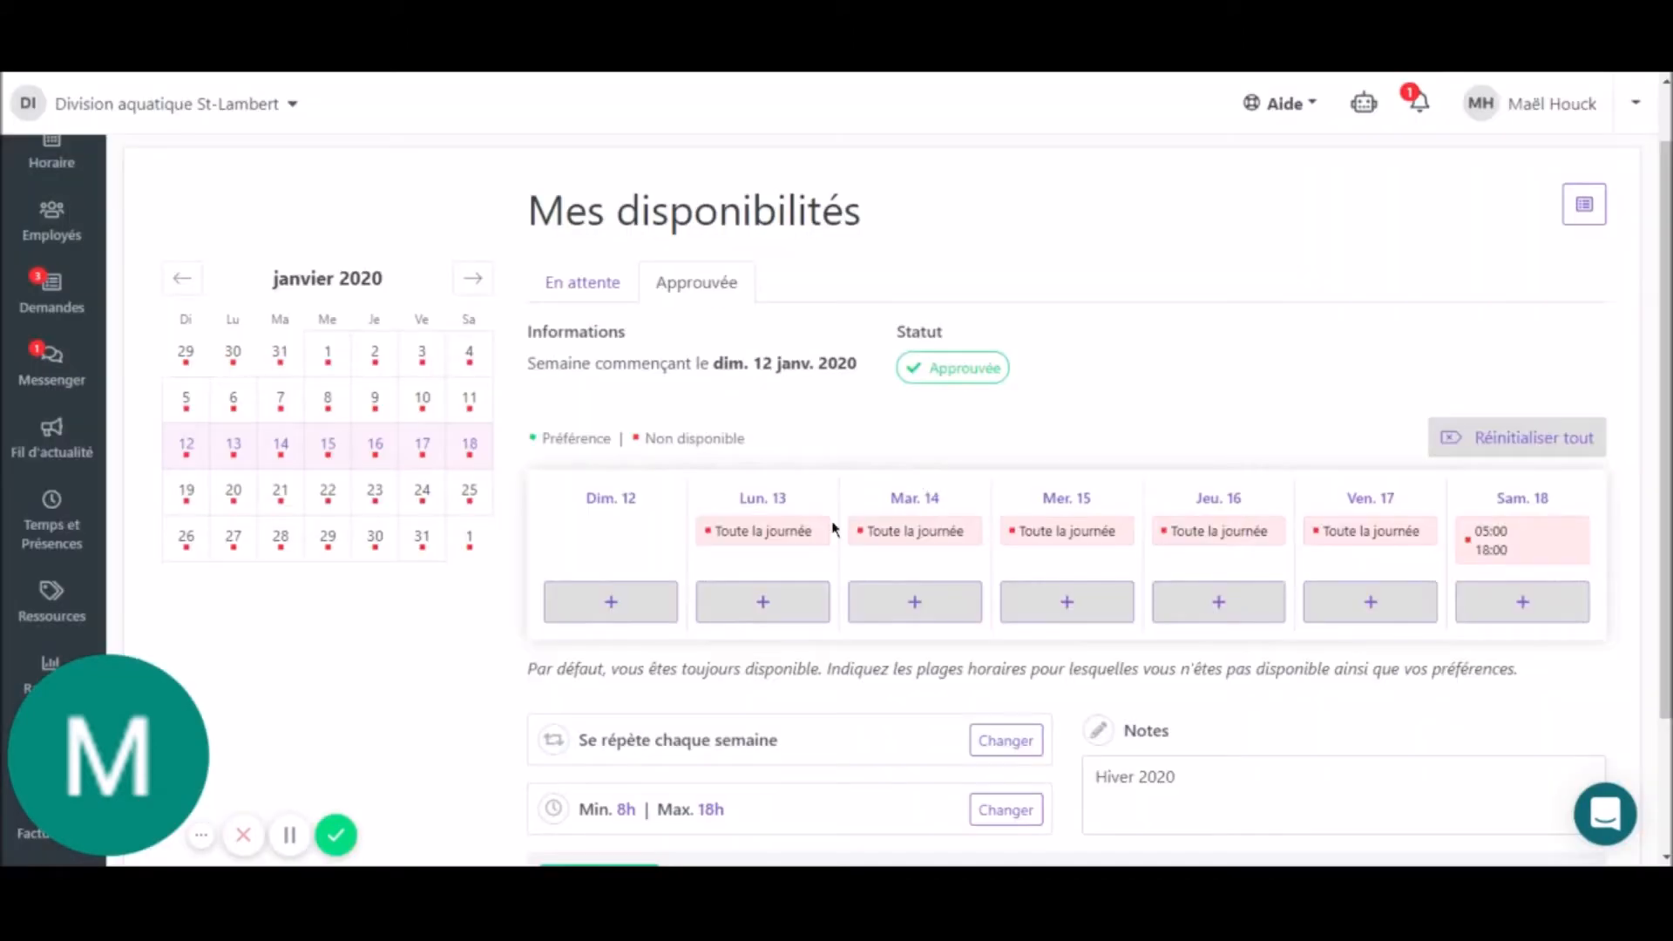
Add an unavailability from 05:00 to 08:00 on Sunday 12 January
left_click(613, 599)
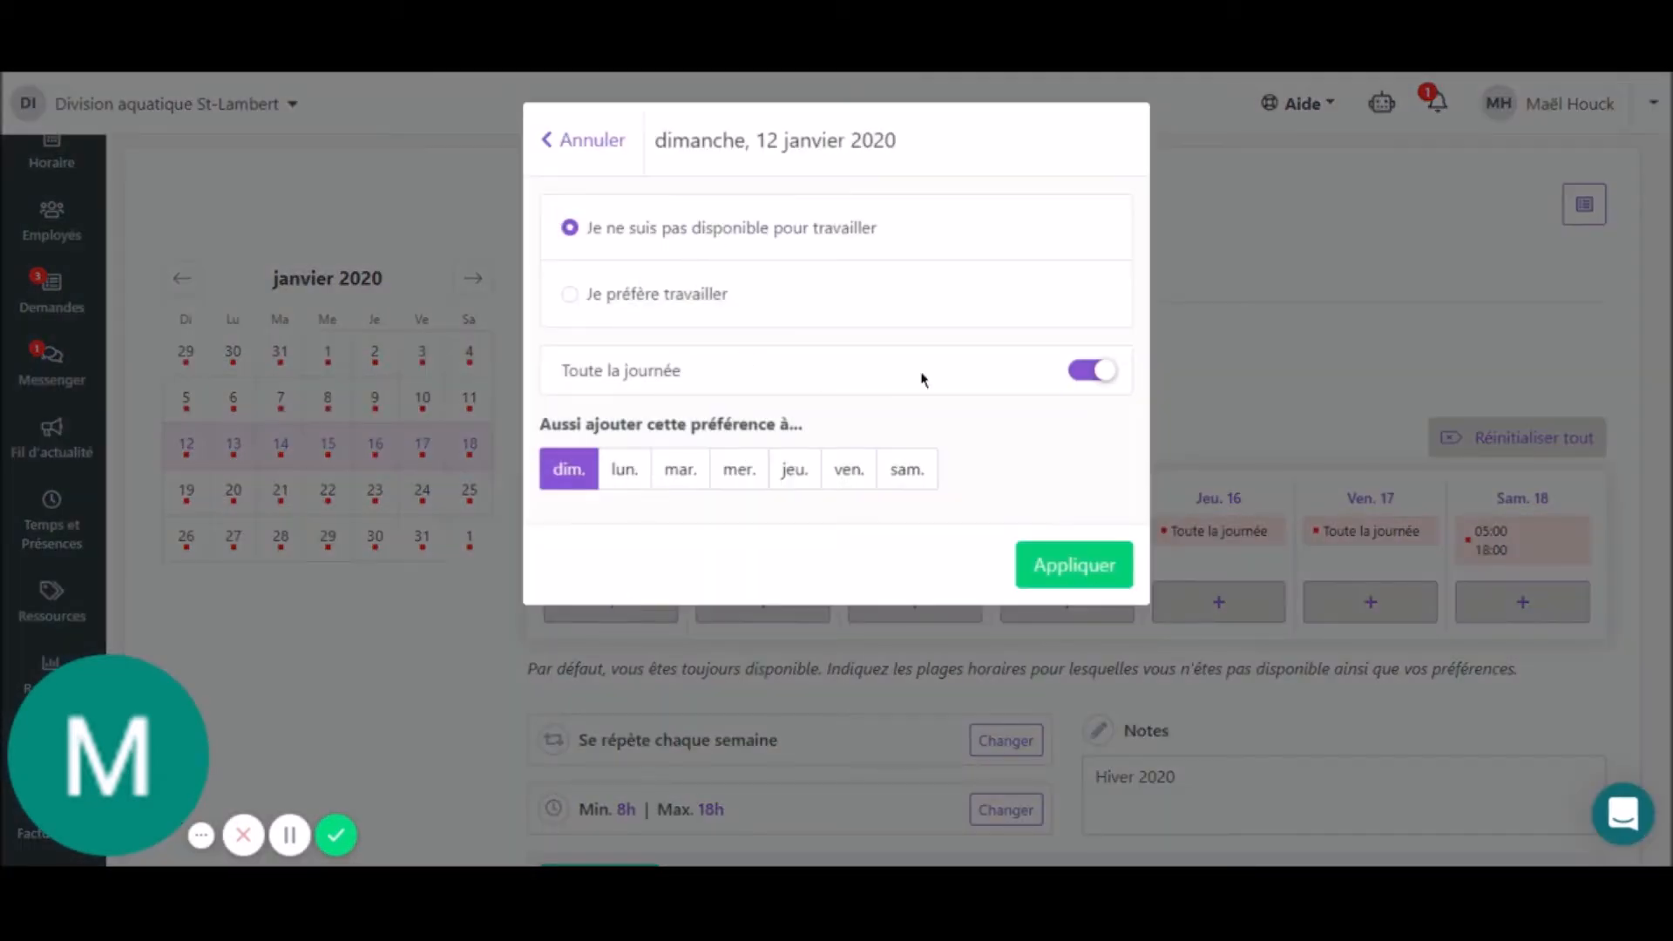
left_click(1097, 371)
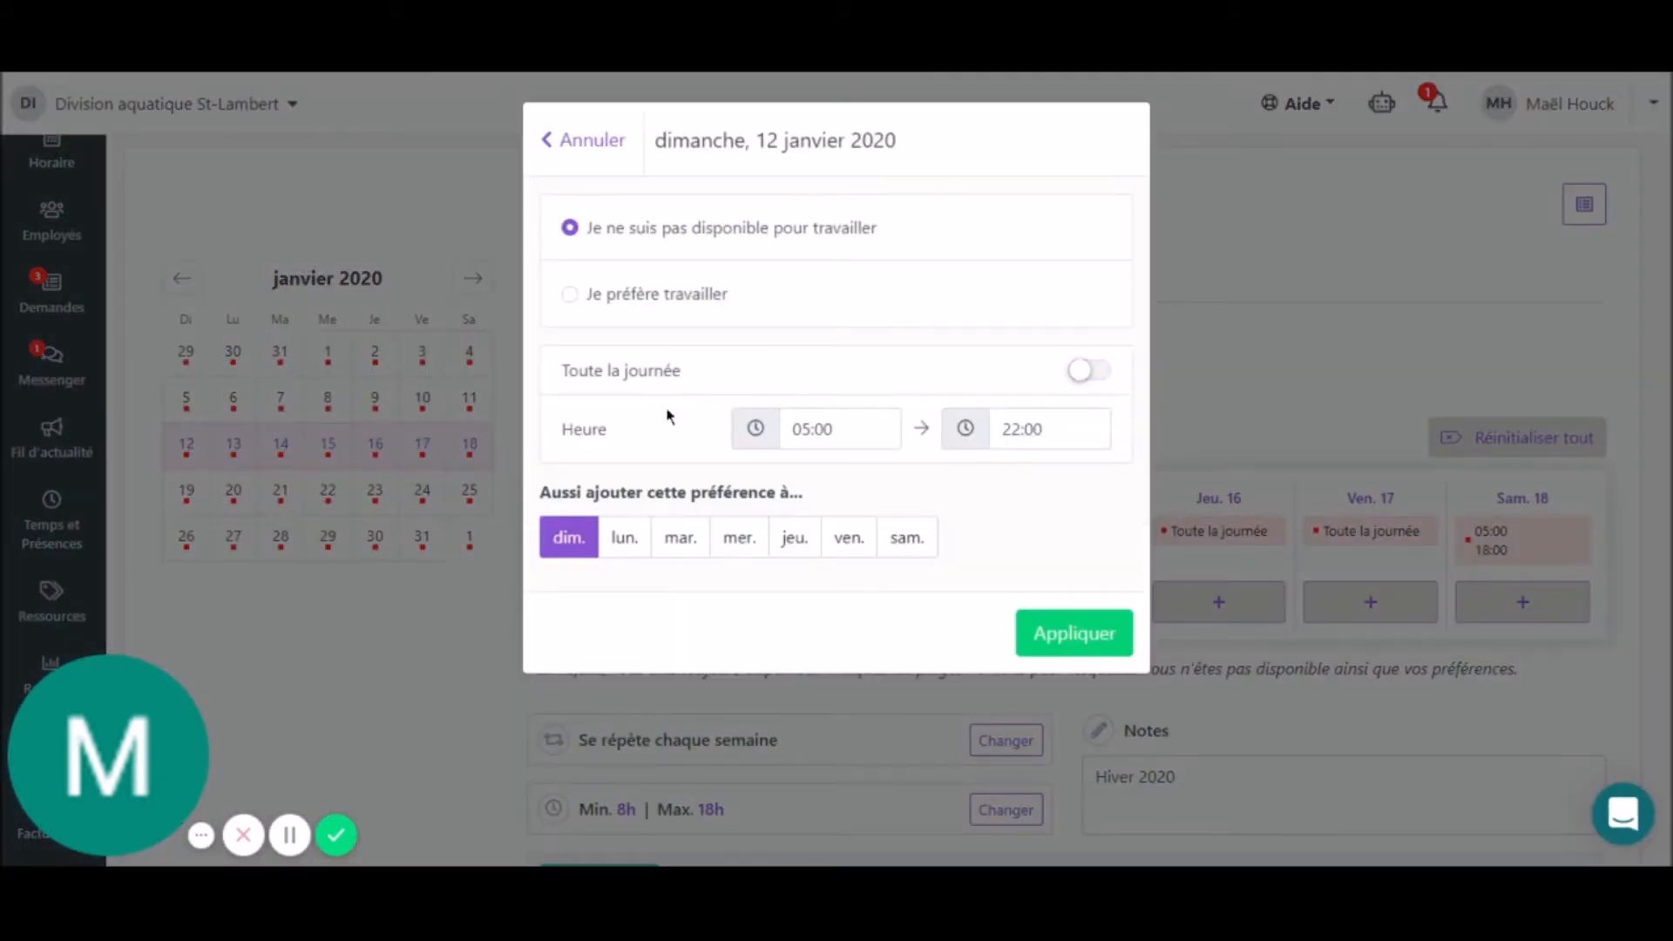
left_click(1008, 432)
scroll(1033, 596, "up", 15)
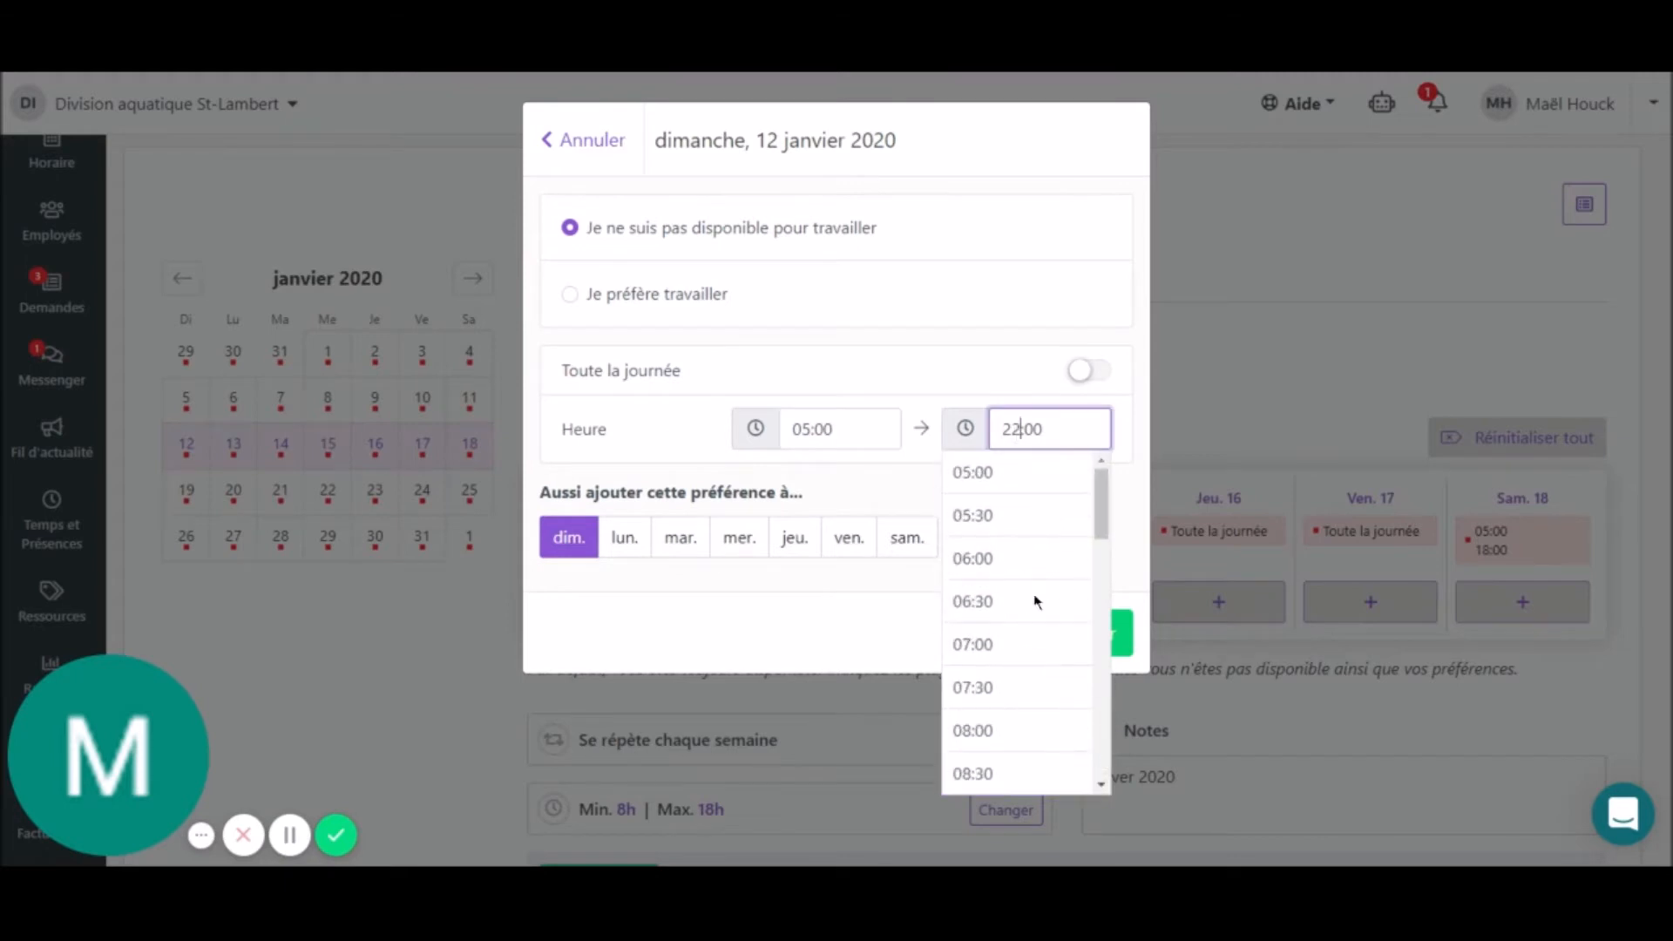
left_click(974, 726)
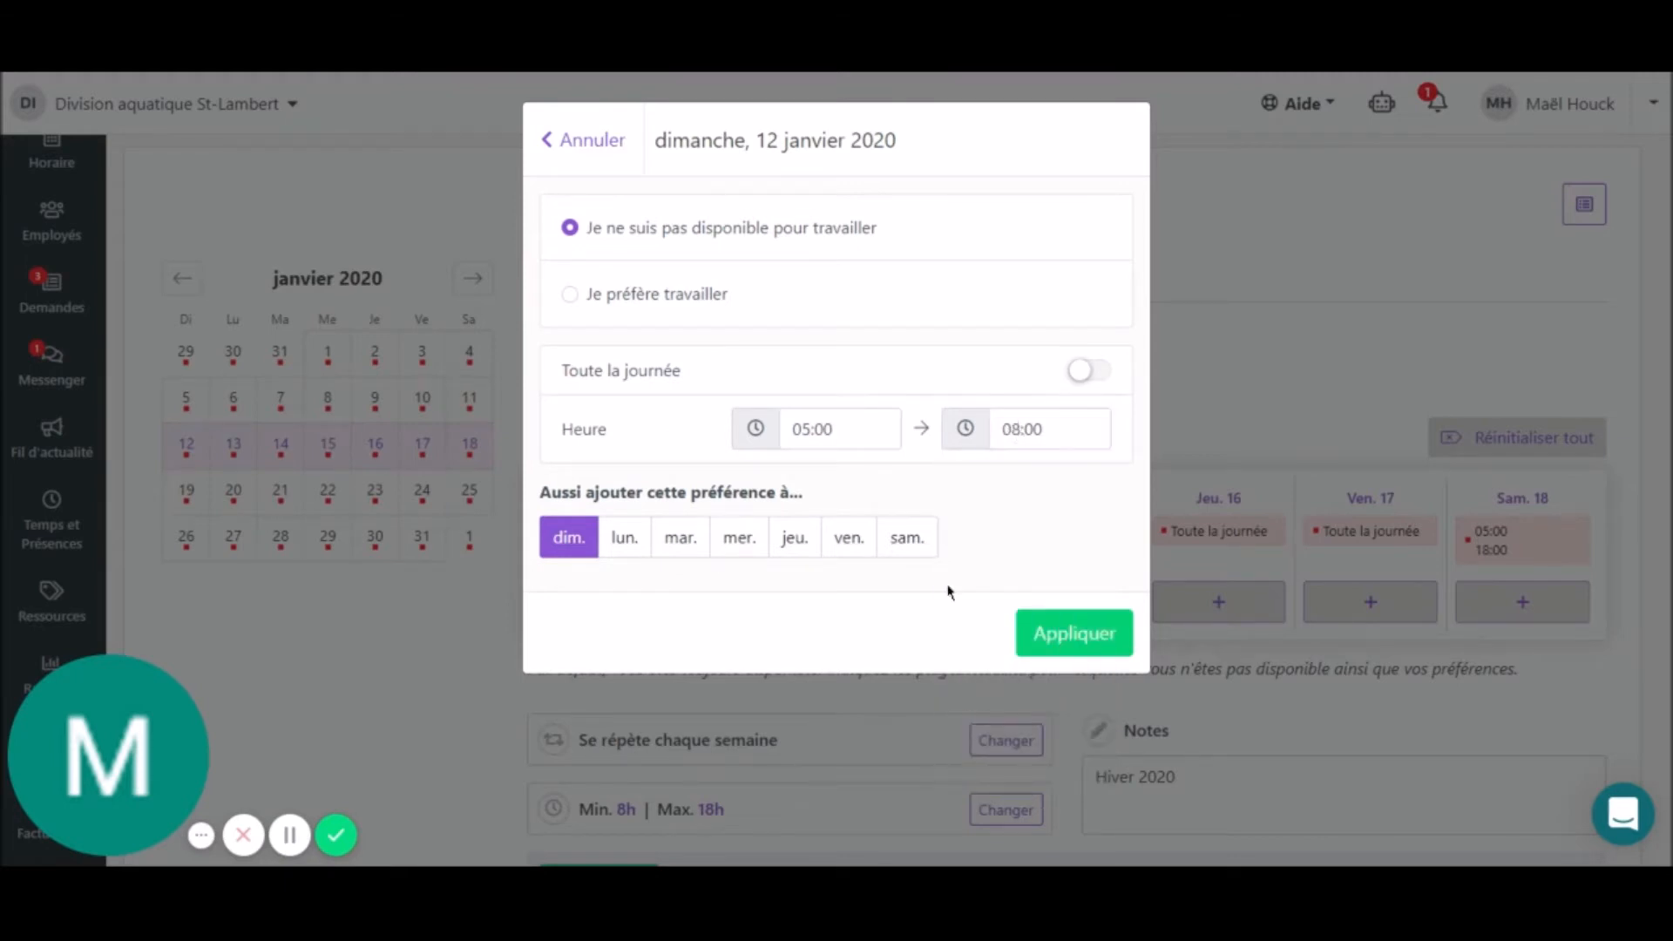
left_click(1071, 640)
Add a second unavailability on Sunday 12 January, from 12:30 to 22:00
left_click(613, 603)
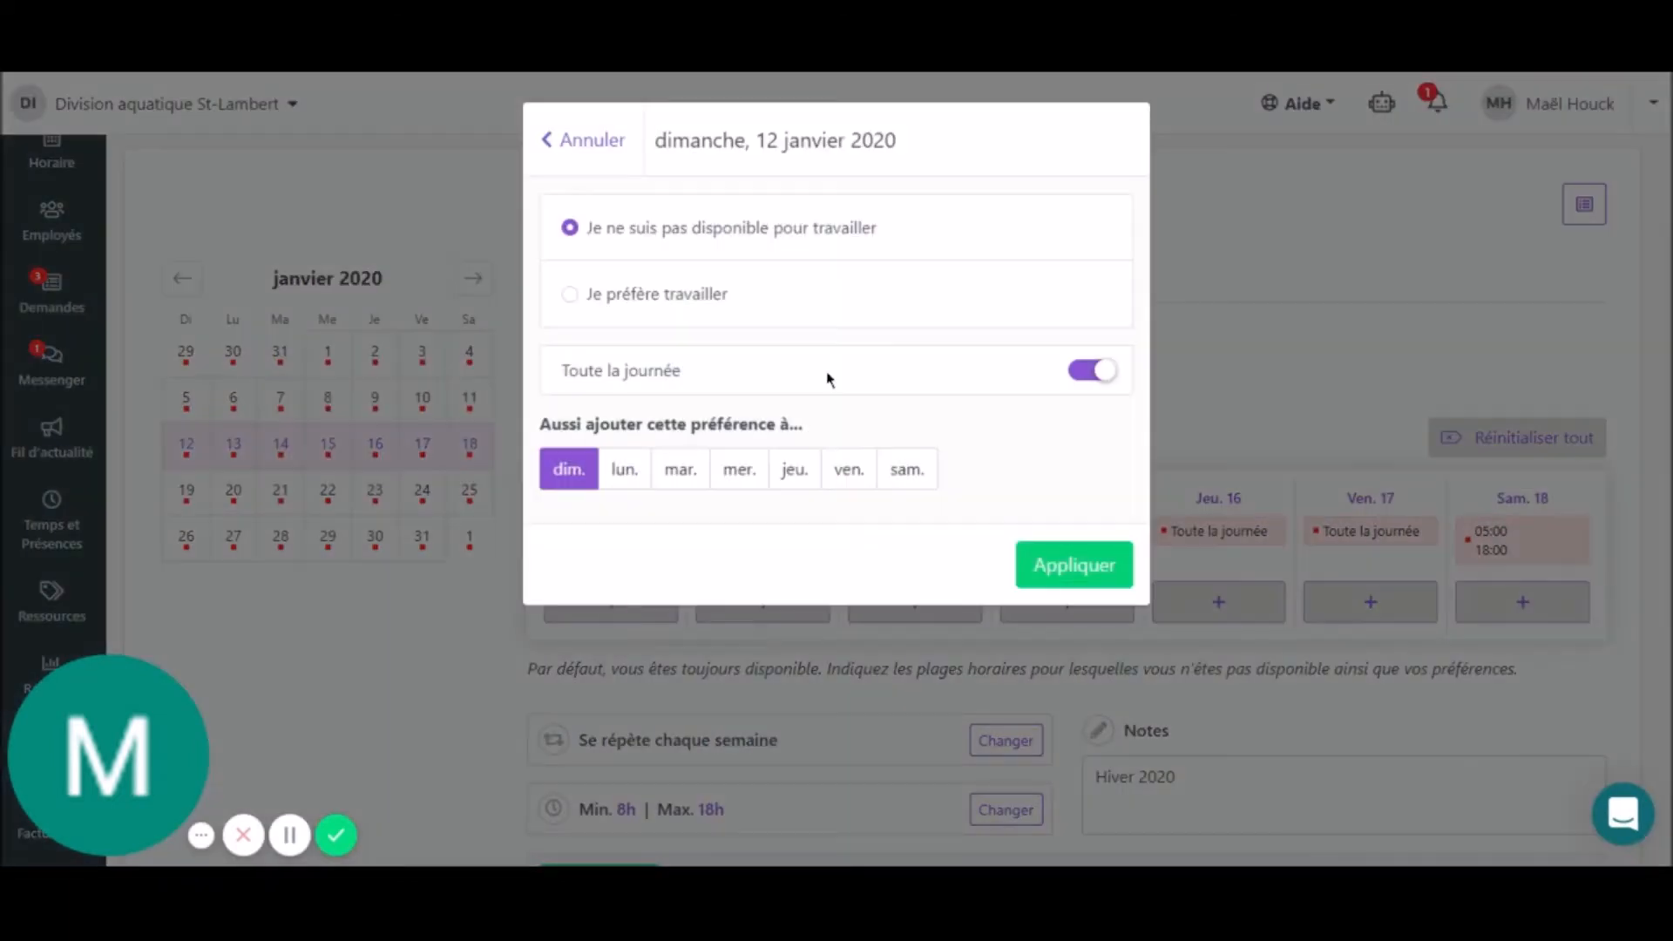
left_click(1097, 377)
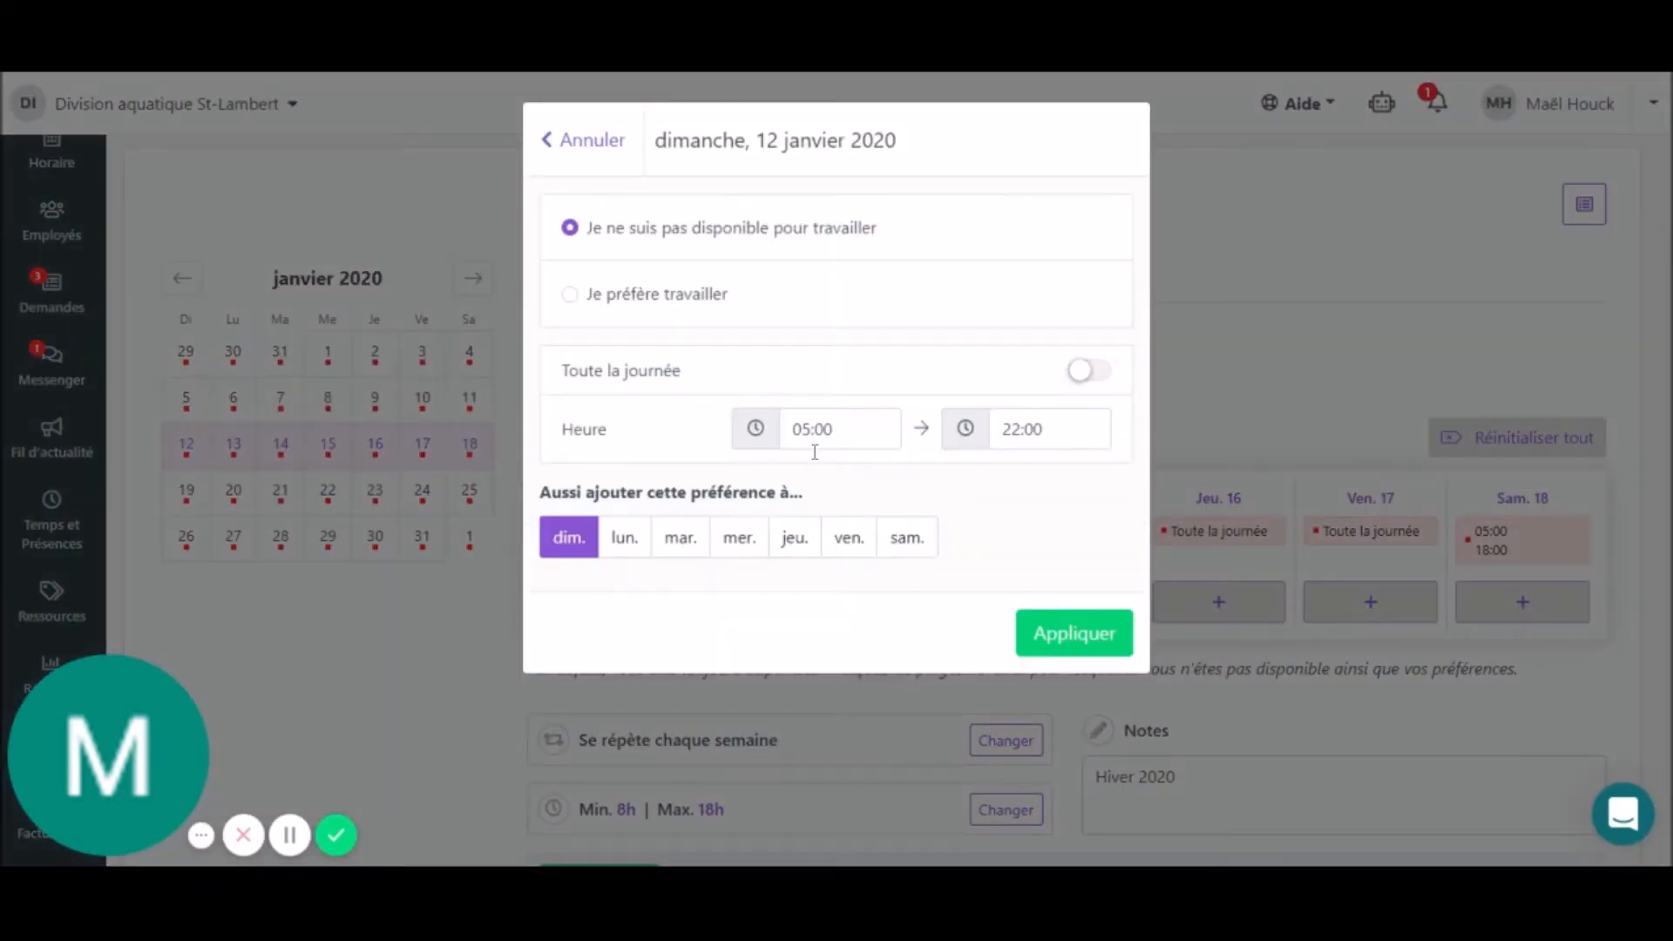
left_click(847, 426)
scroll(774, 667, "down", 2)
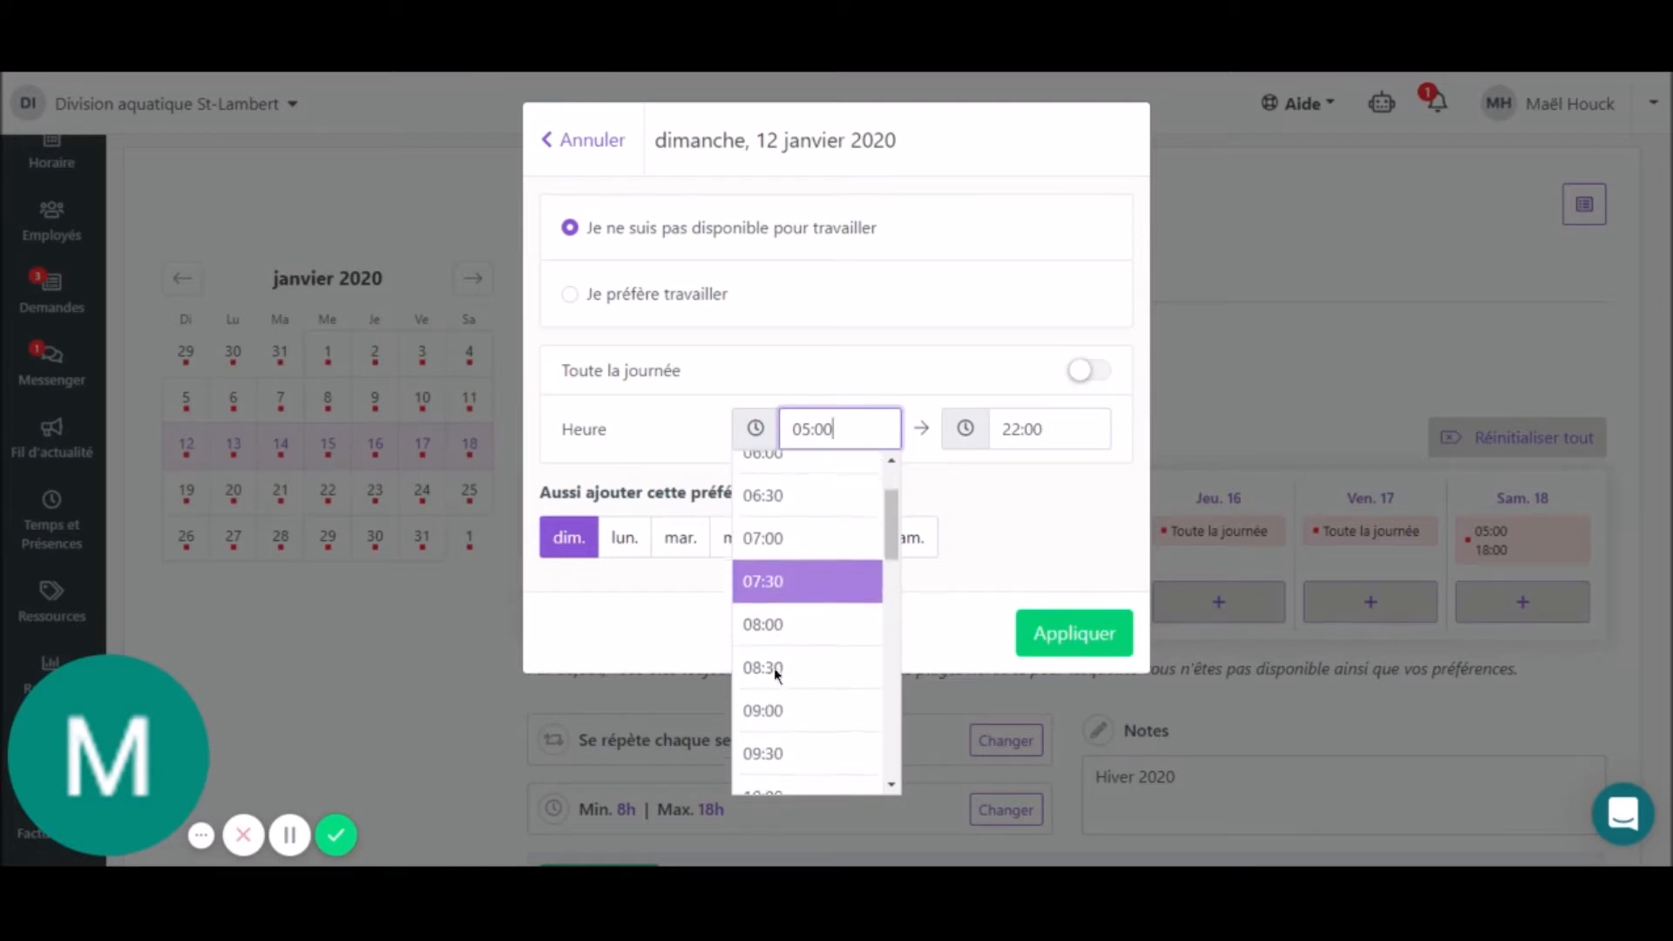
scroll(774, 667, "down", 3)
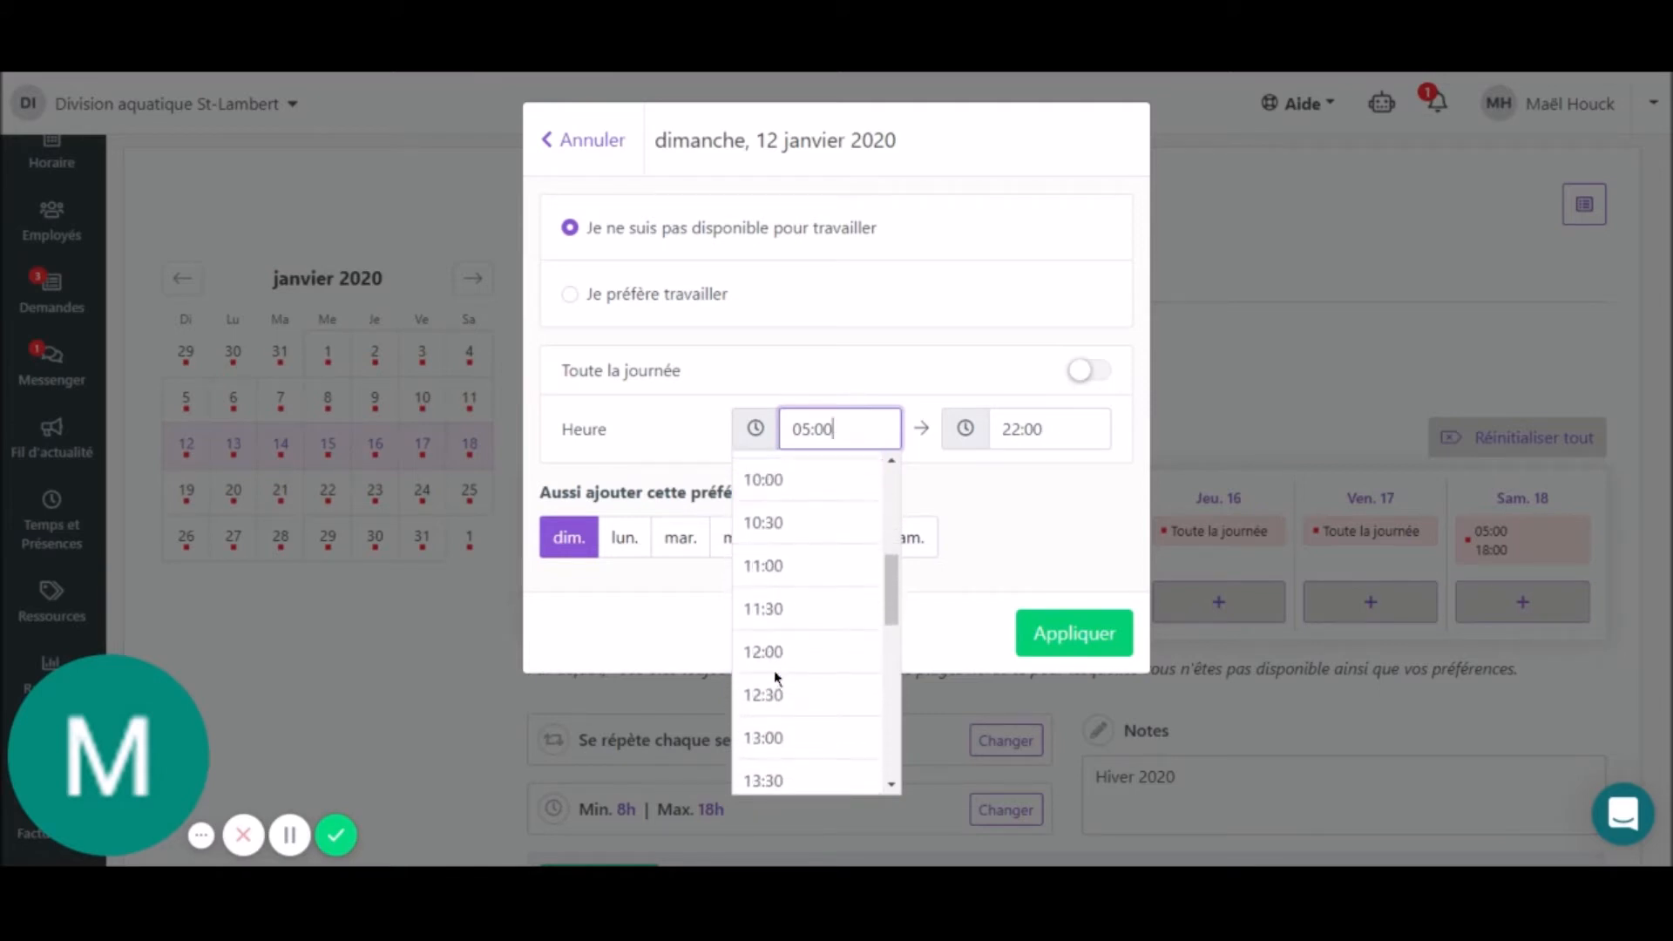
left_click(773, 693)
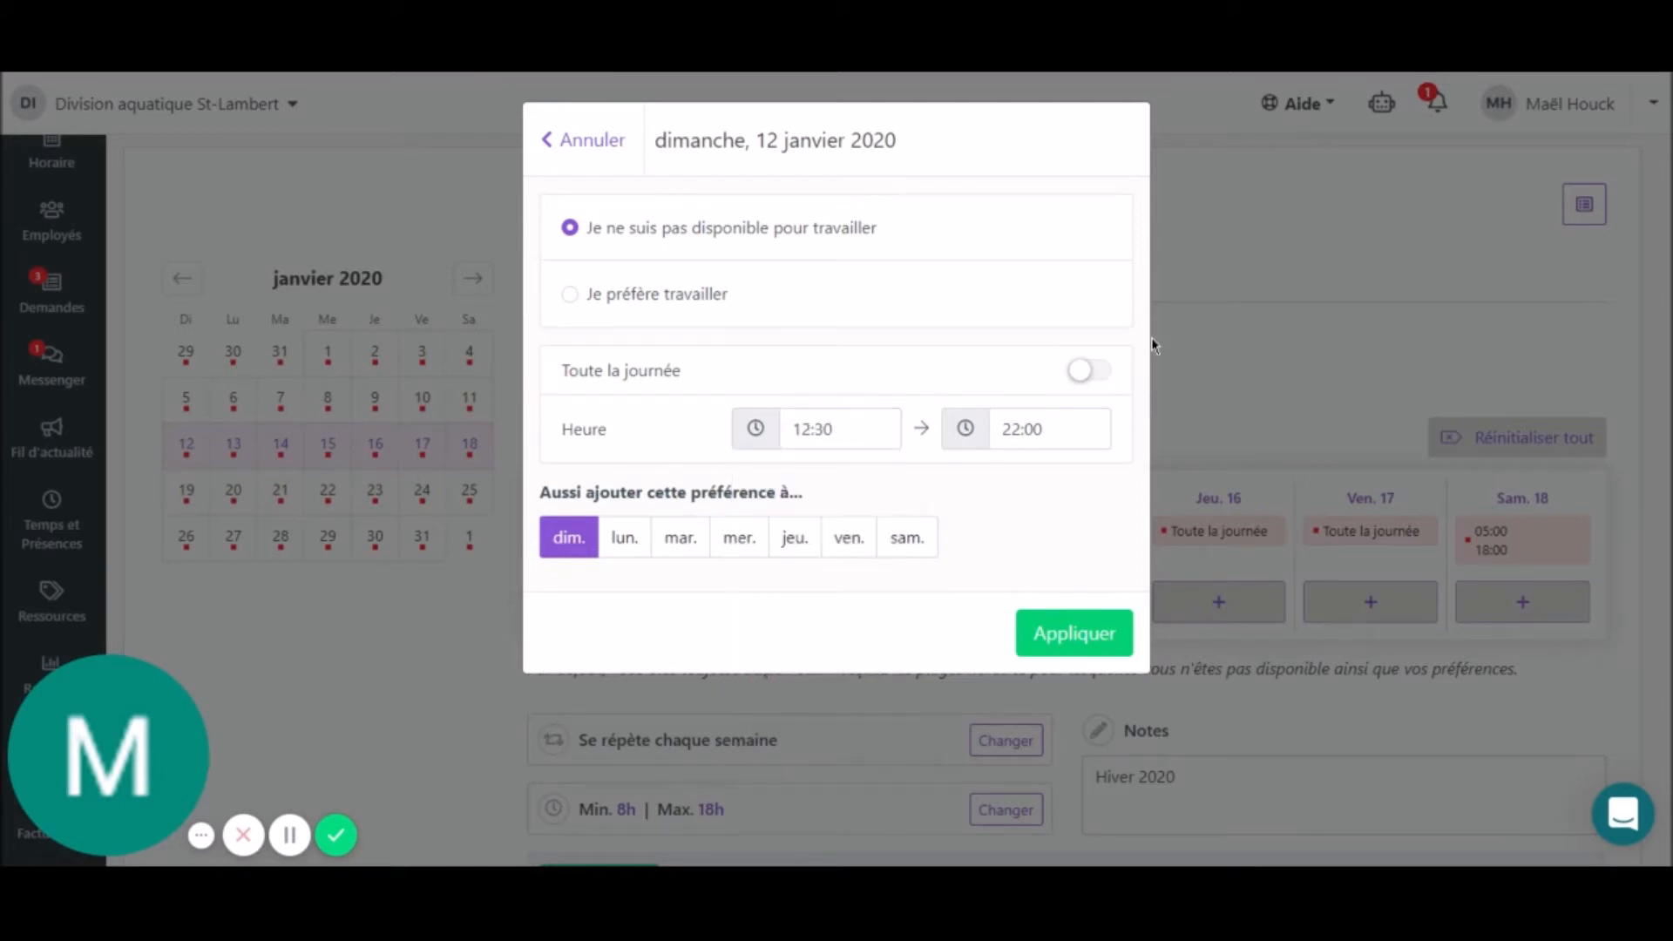
left_click(1073, 633)
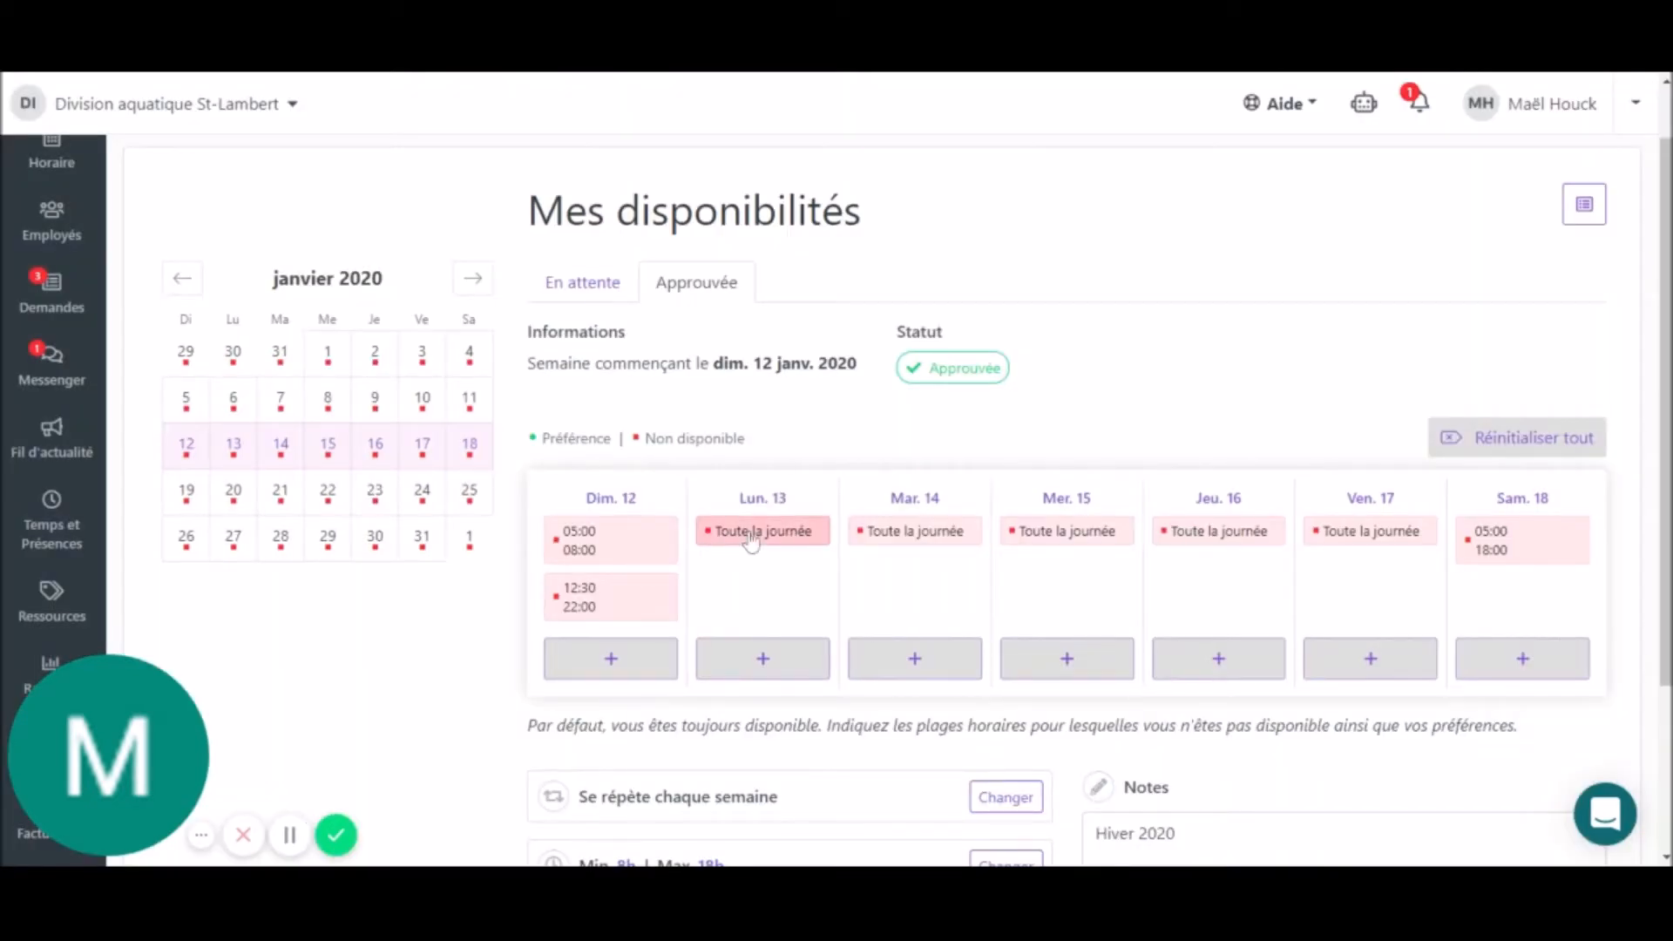
Change the all-day unavailability on Tuesday 14 January to a period from 05:00 to 12:00
left_click(926, 534)
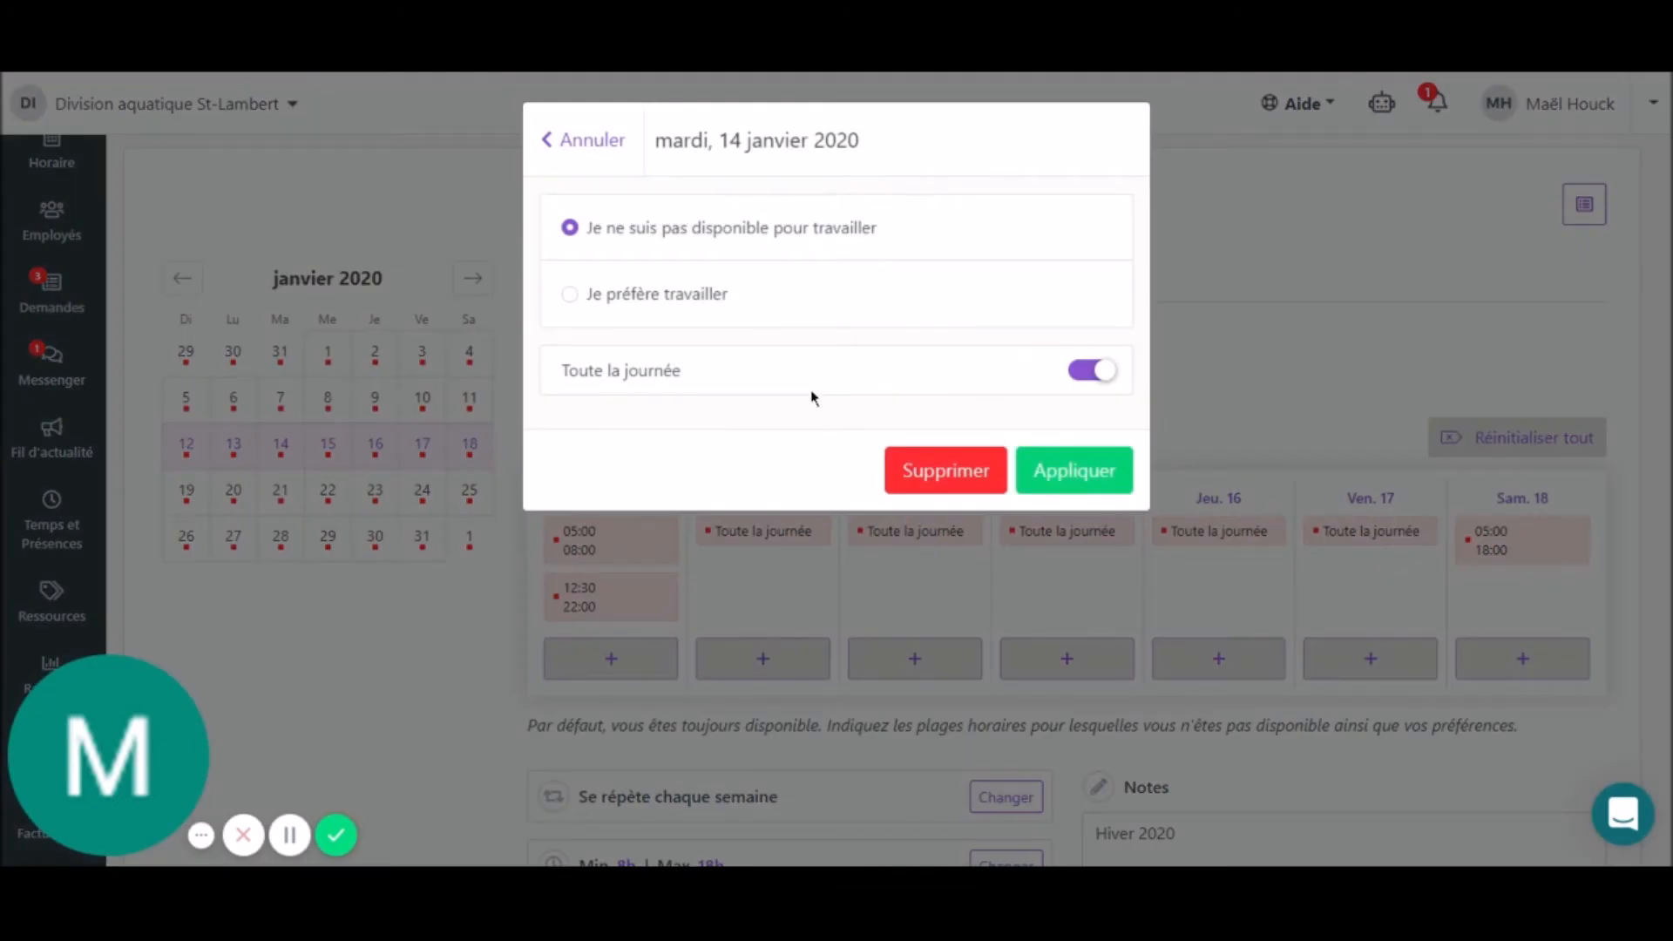
left_click(1089, 371)
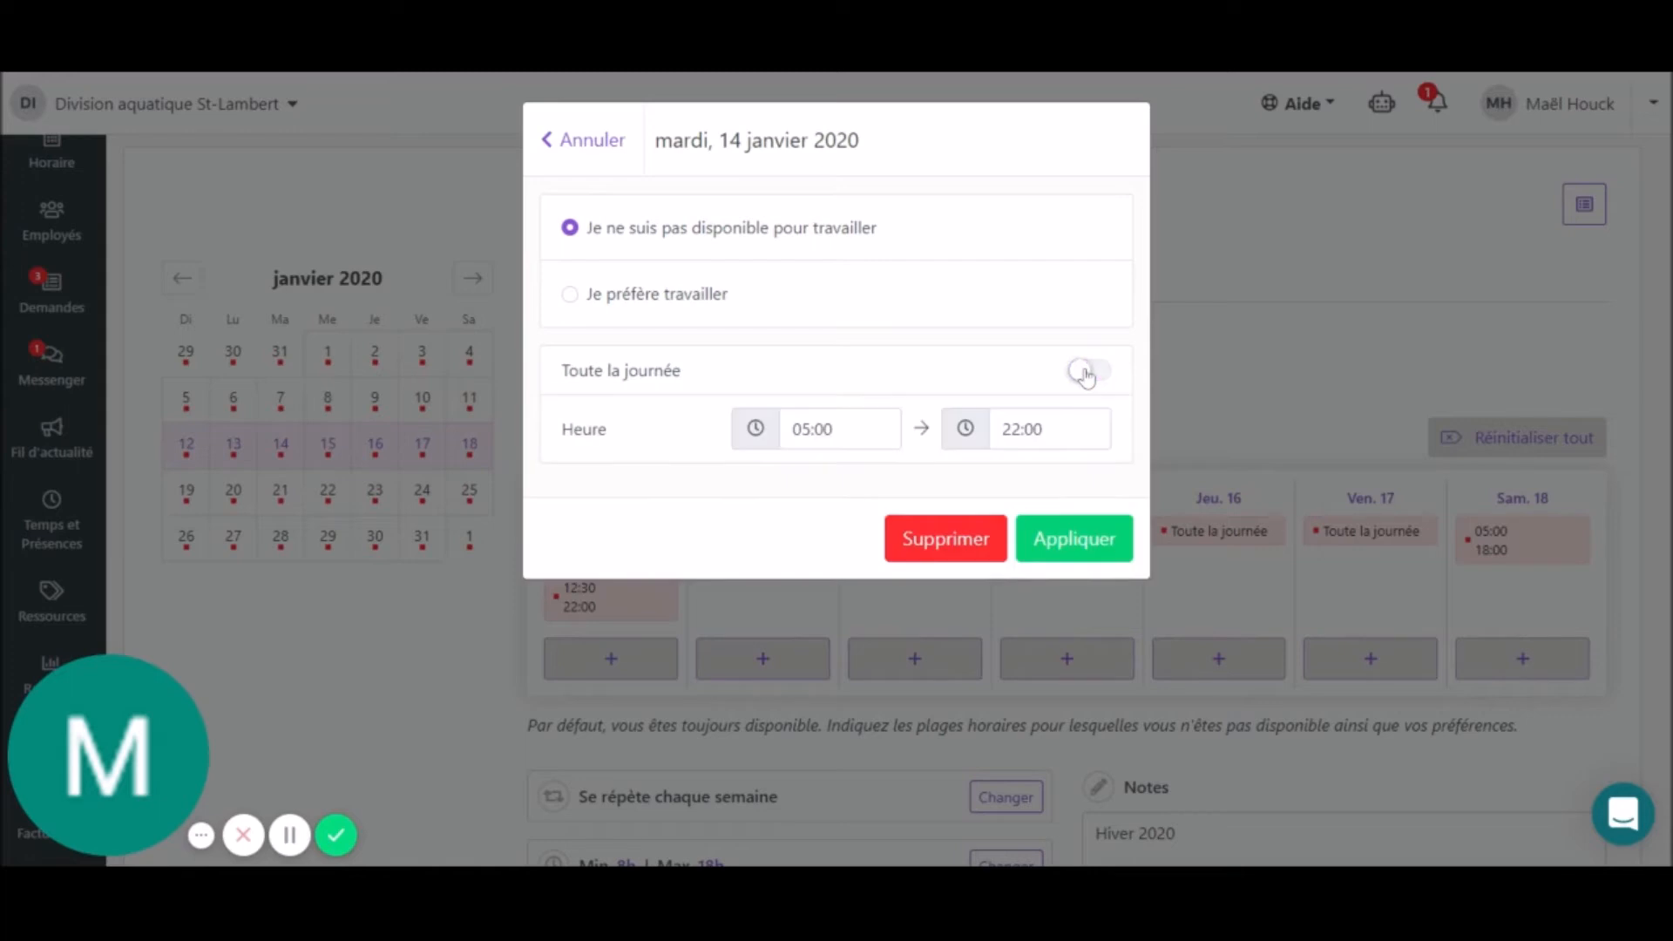
left_click(1014, 444)
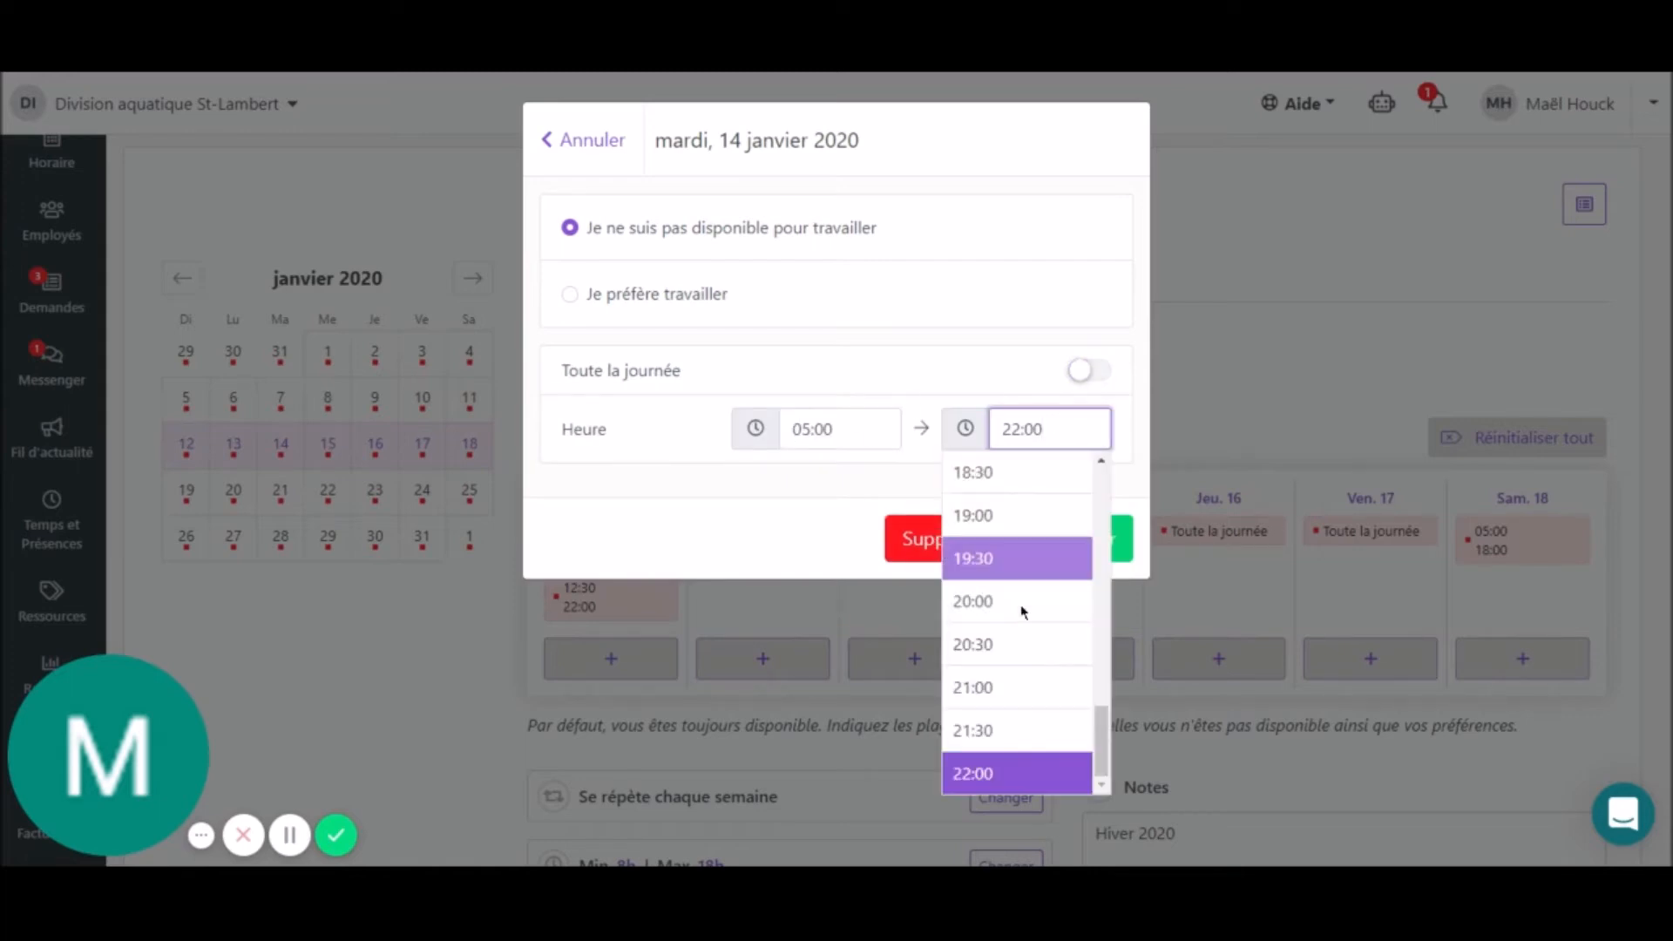
scroll(1021, 606, "up", 3)
scroll(1023, 612, "up", 3)
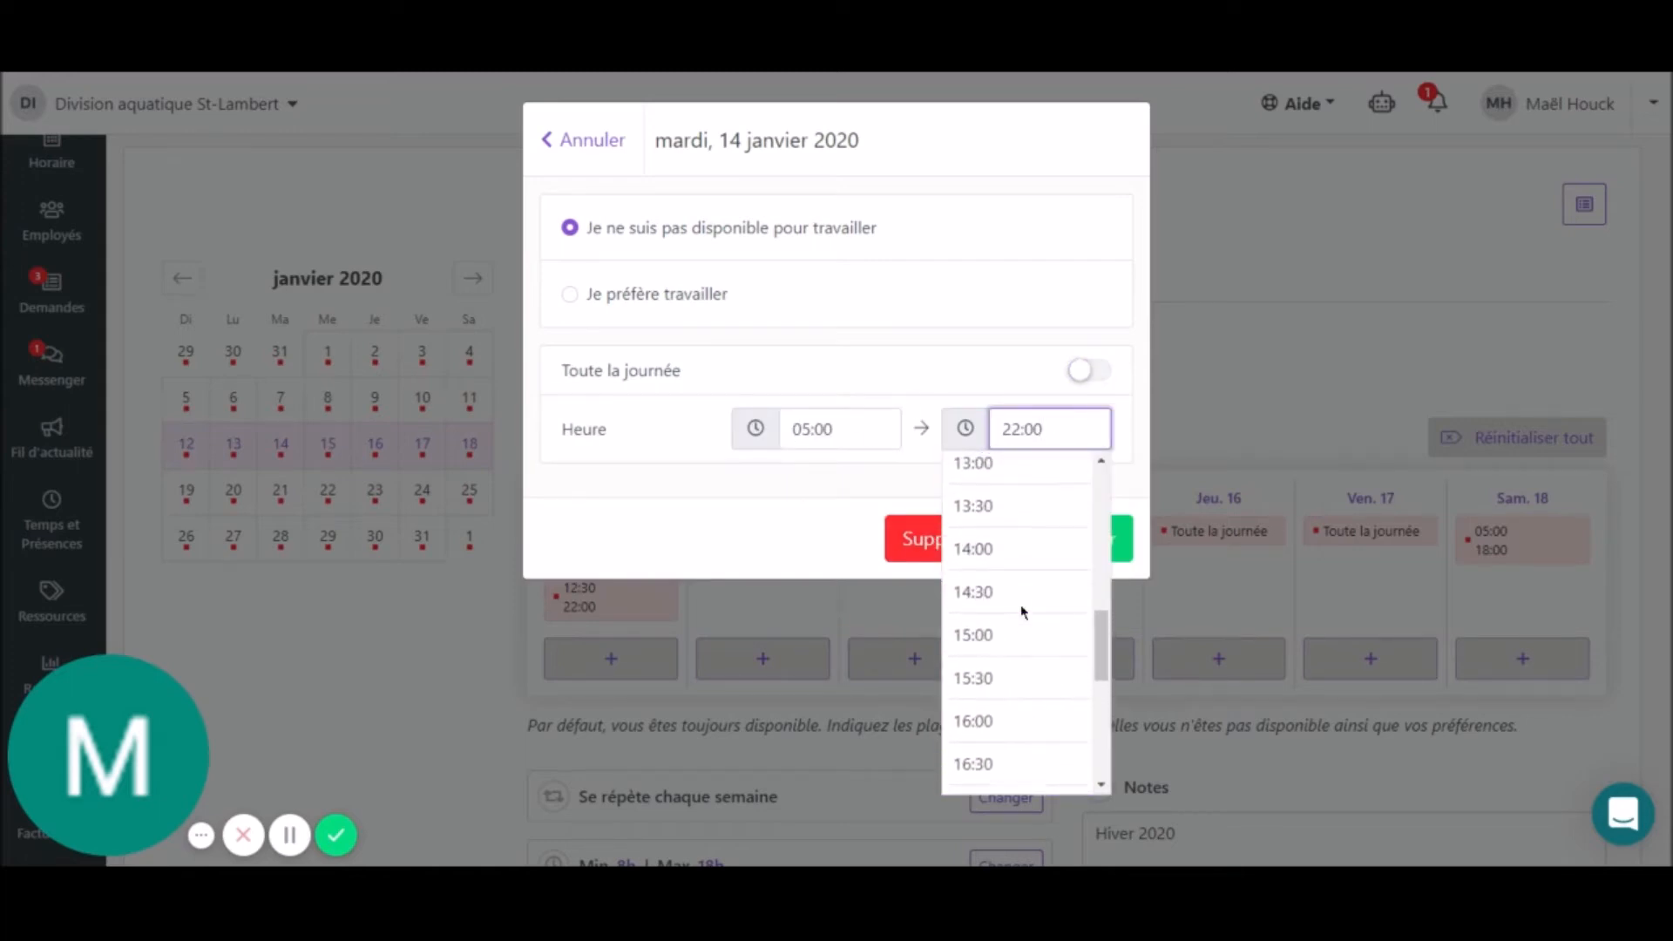
scroll(1011, 575, "up", 1)
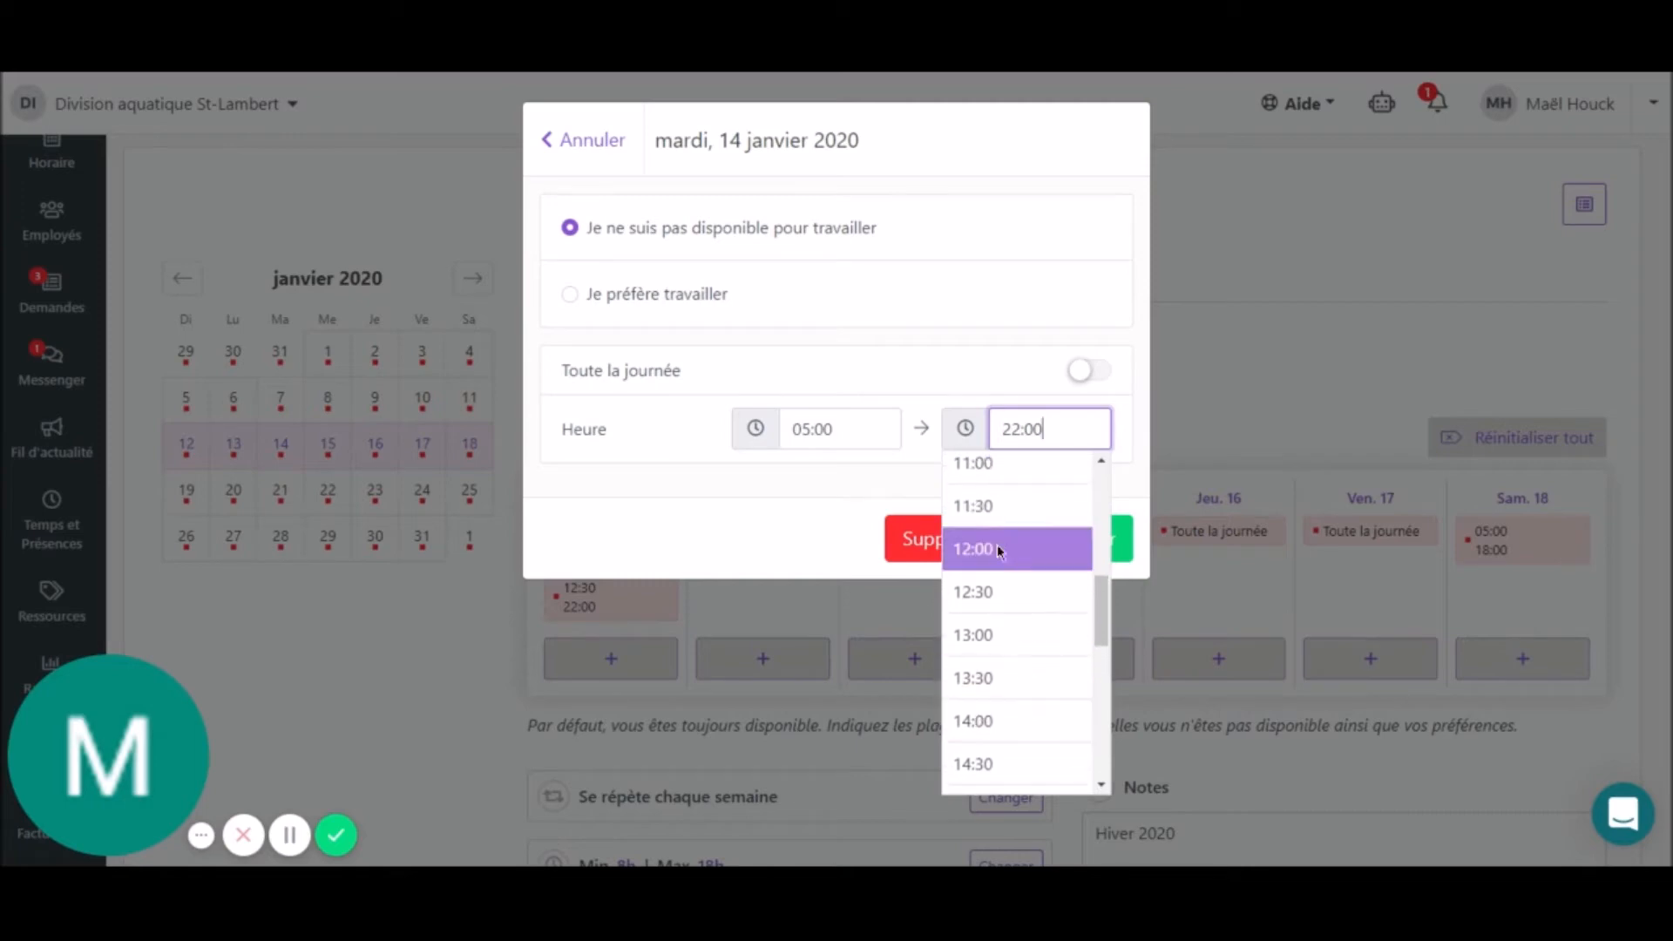
left_click(1000, 547)
left_click(1089, 542)
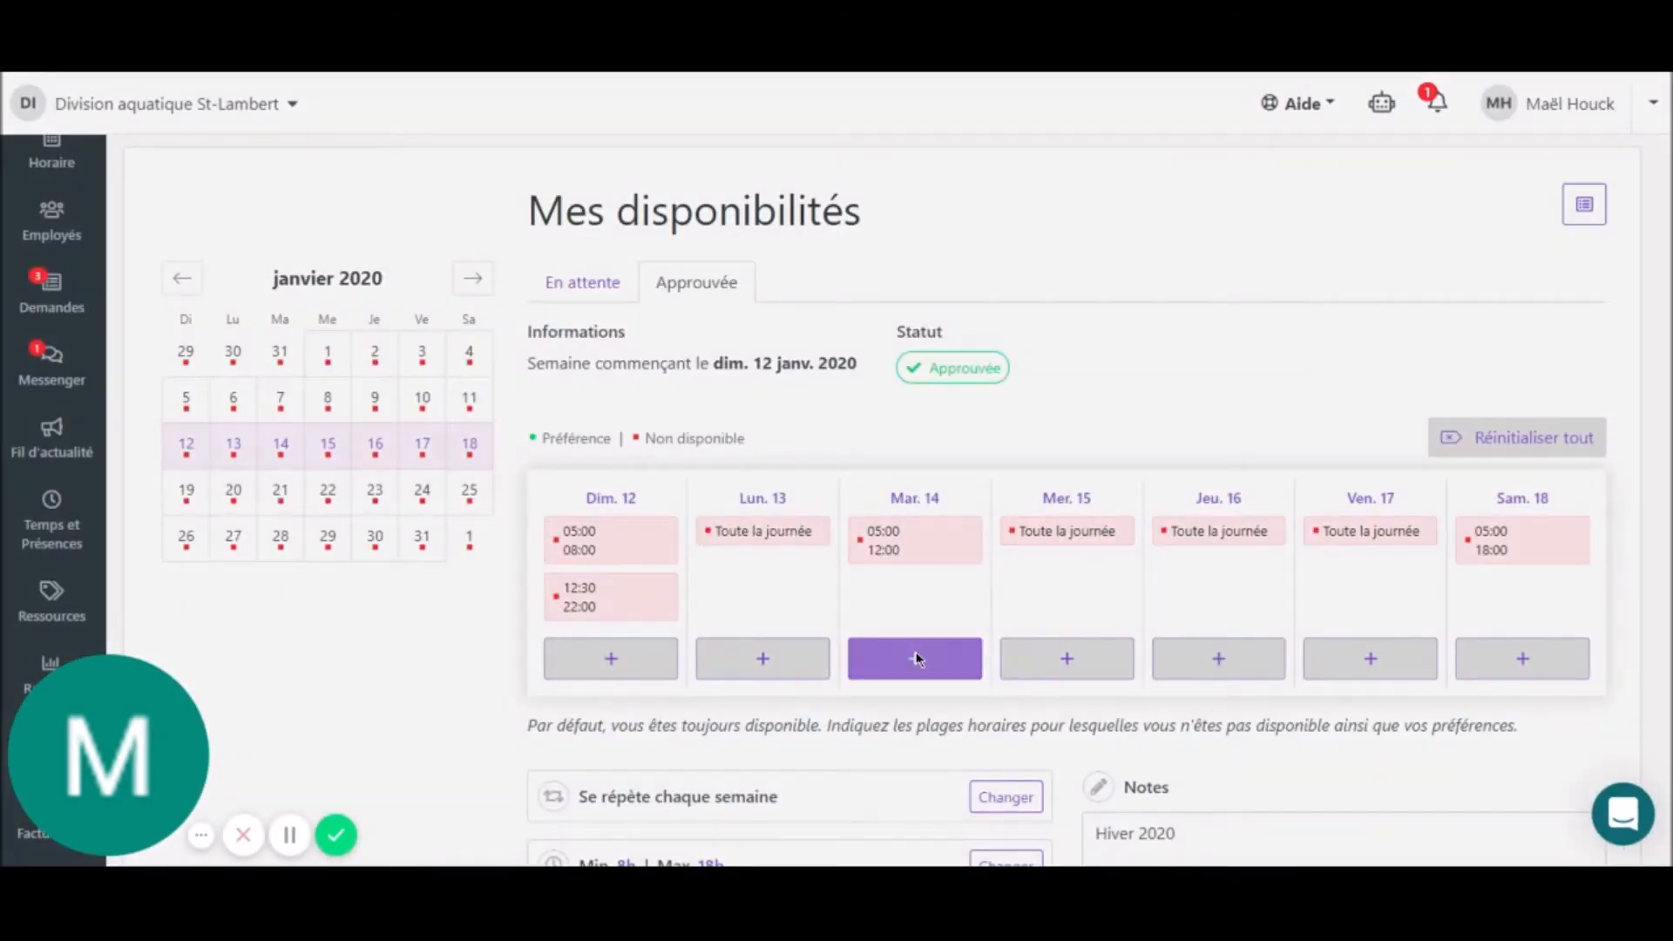
Start a second unavailability on Tuesday 14 January that is not all day, with hours from 12:00 to 16:30
left_click(916, 659)
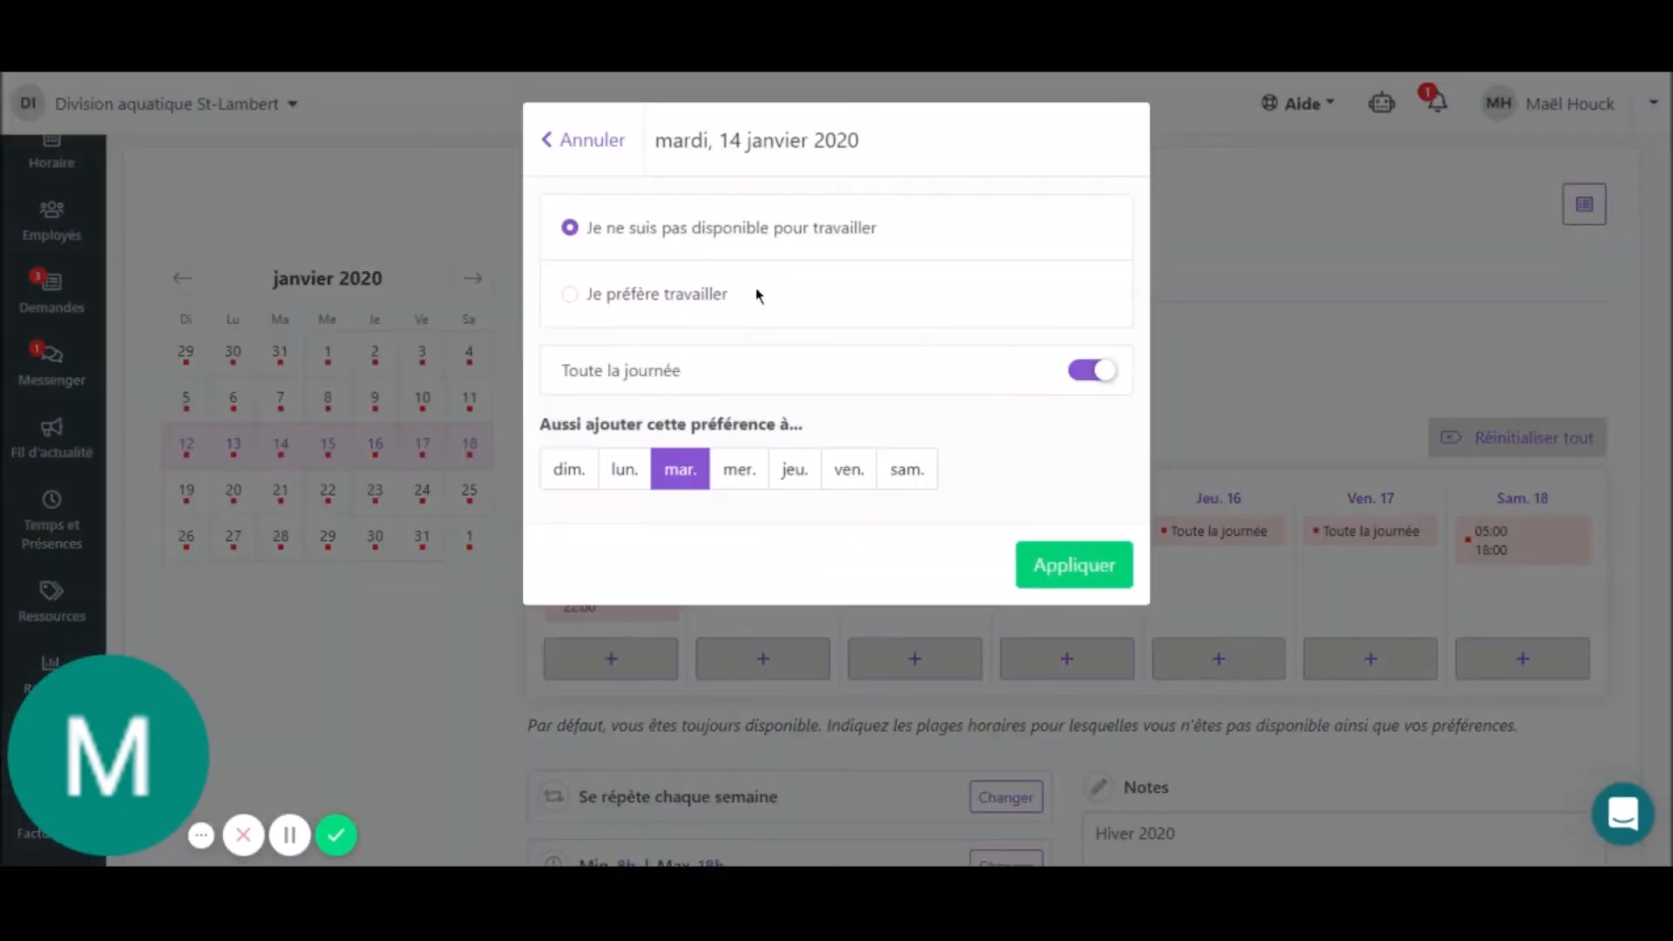
left_click(1080, 372)
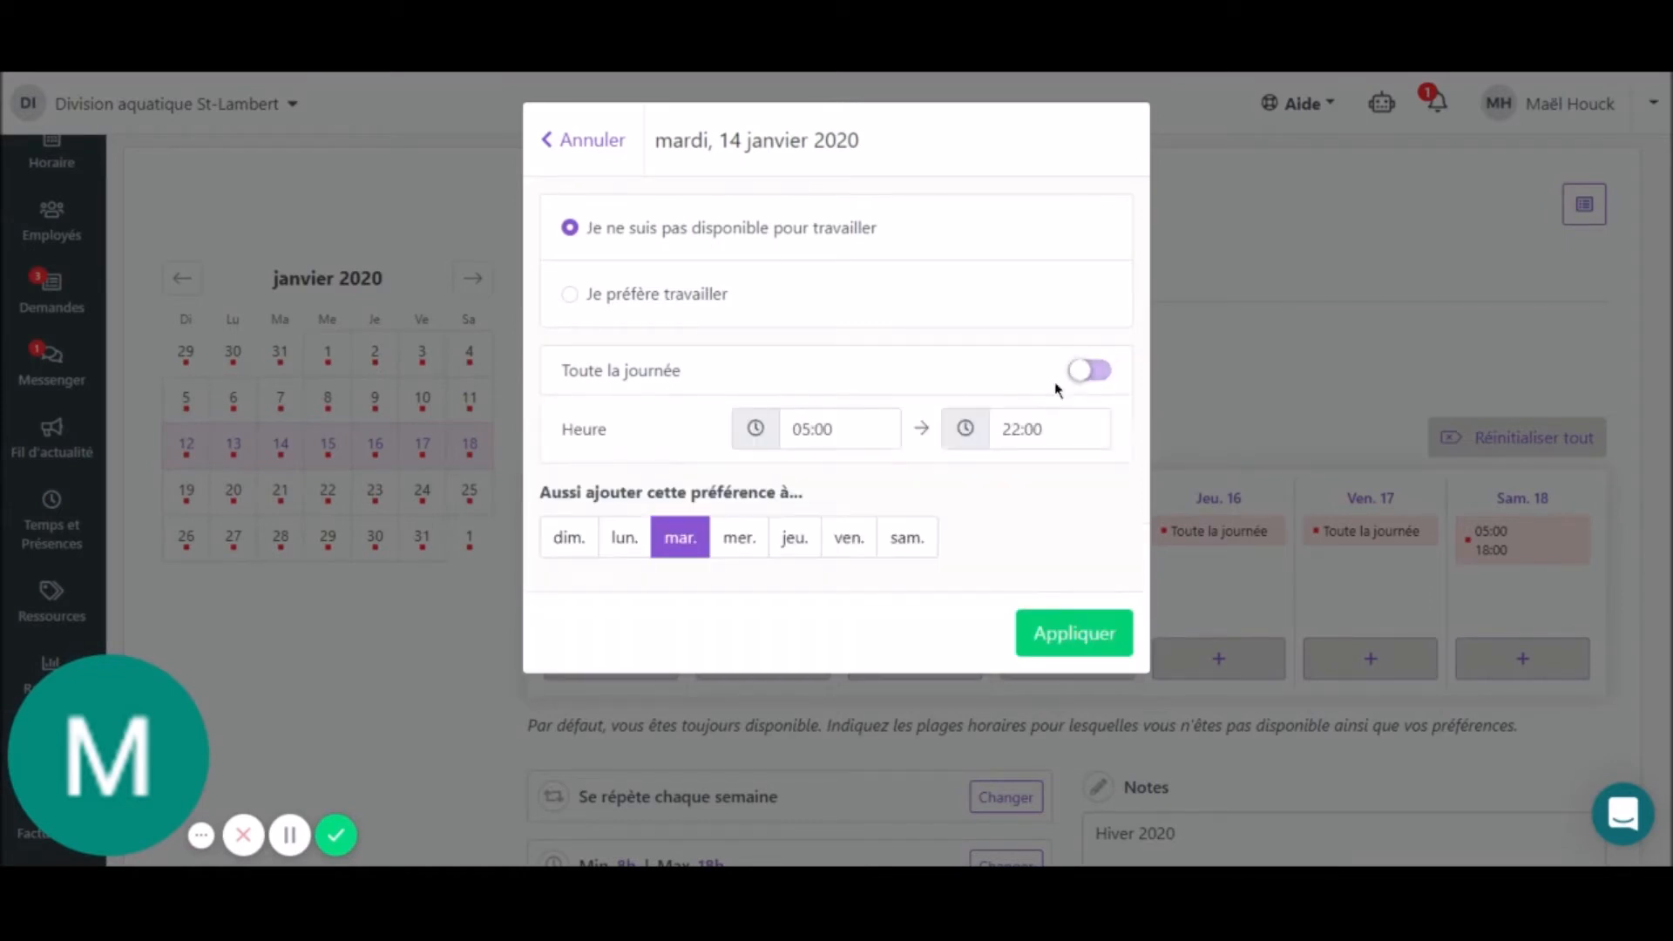
left_click(838, 419)
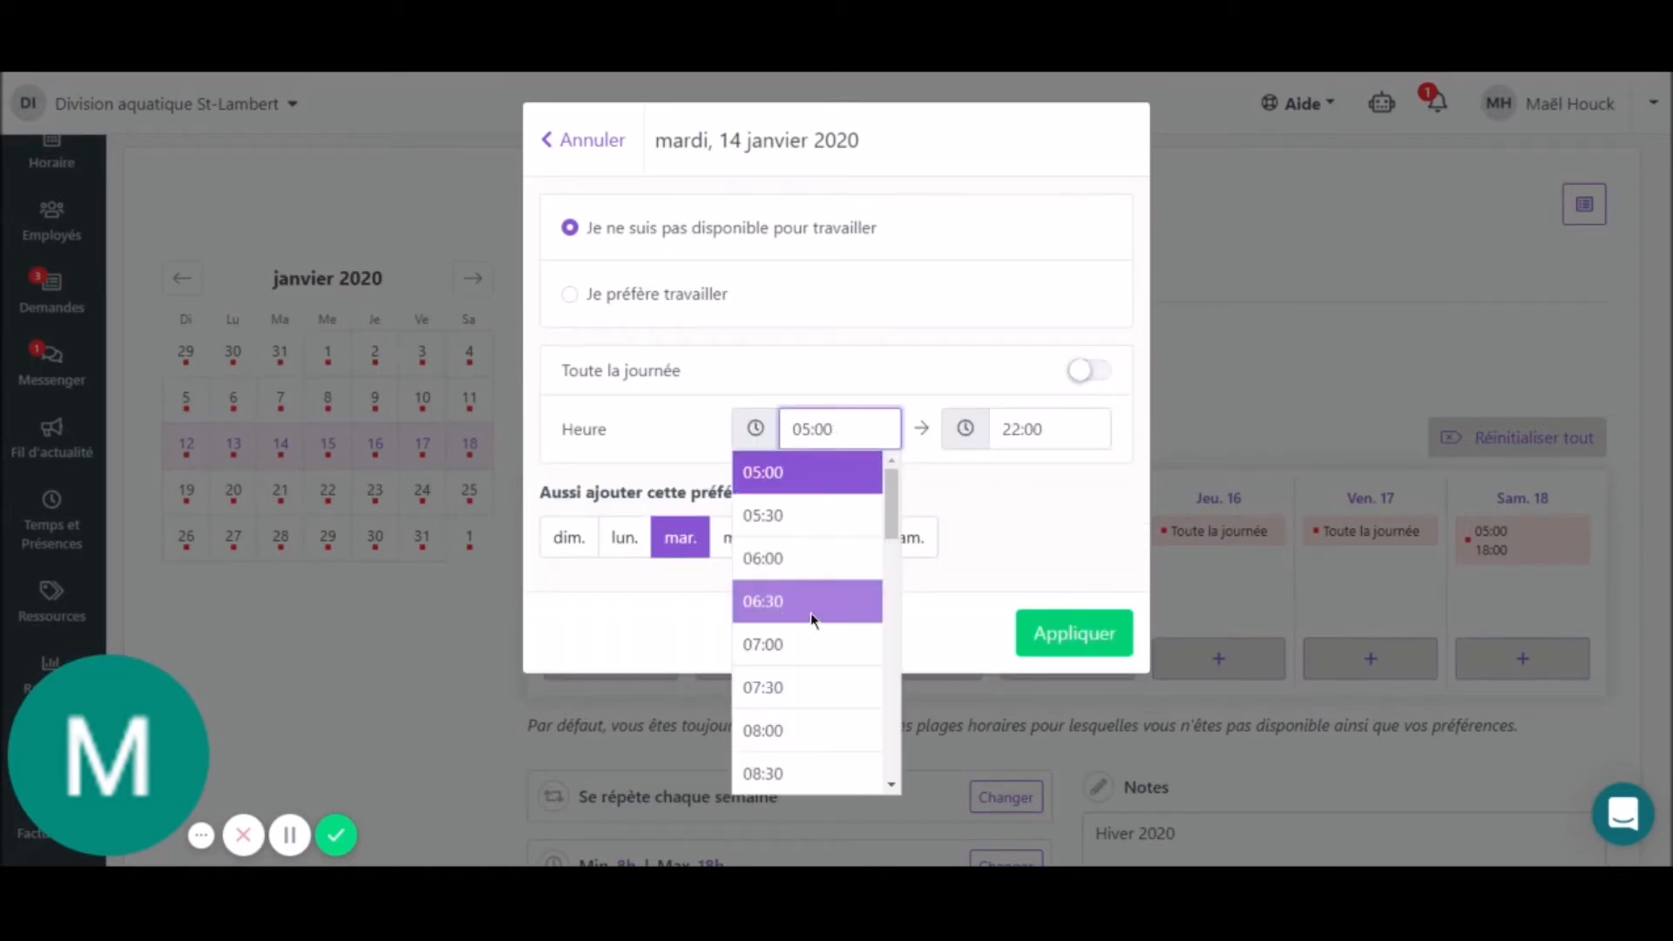
scroll(780, 618, "down", 3)
scroll(780, 620, "down", 4)
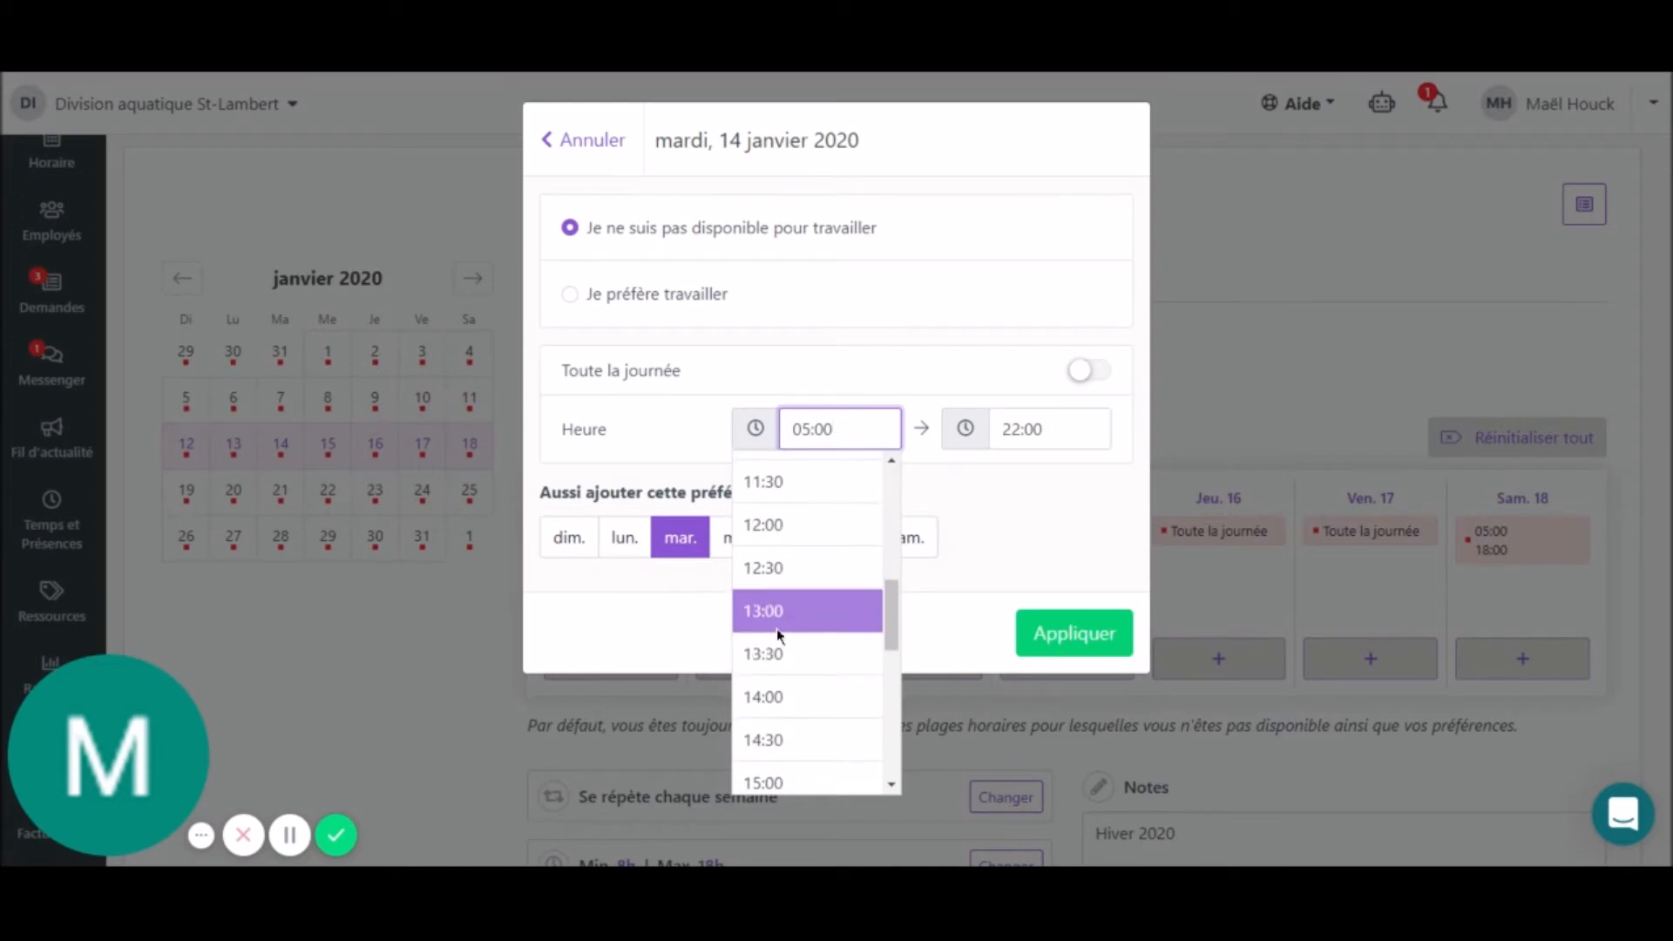
left_click(773, 525)
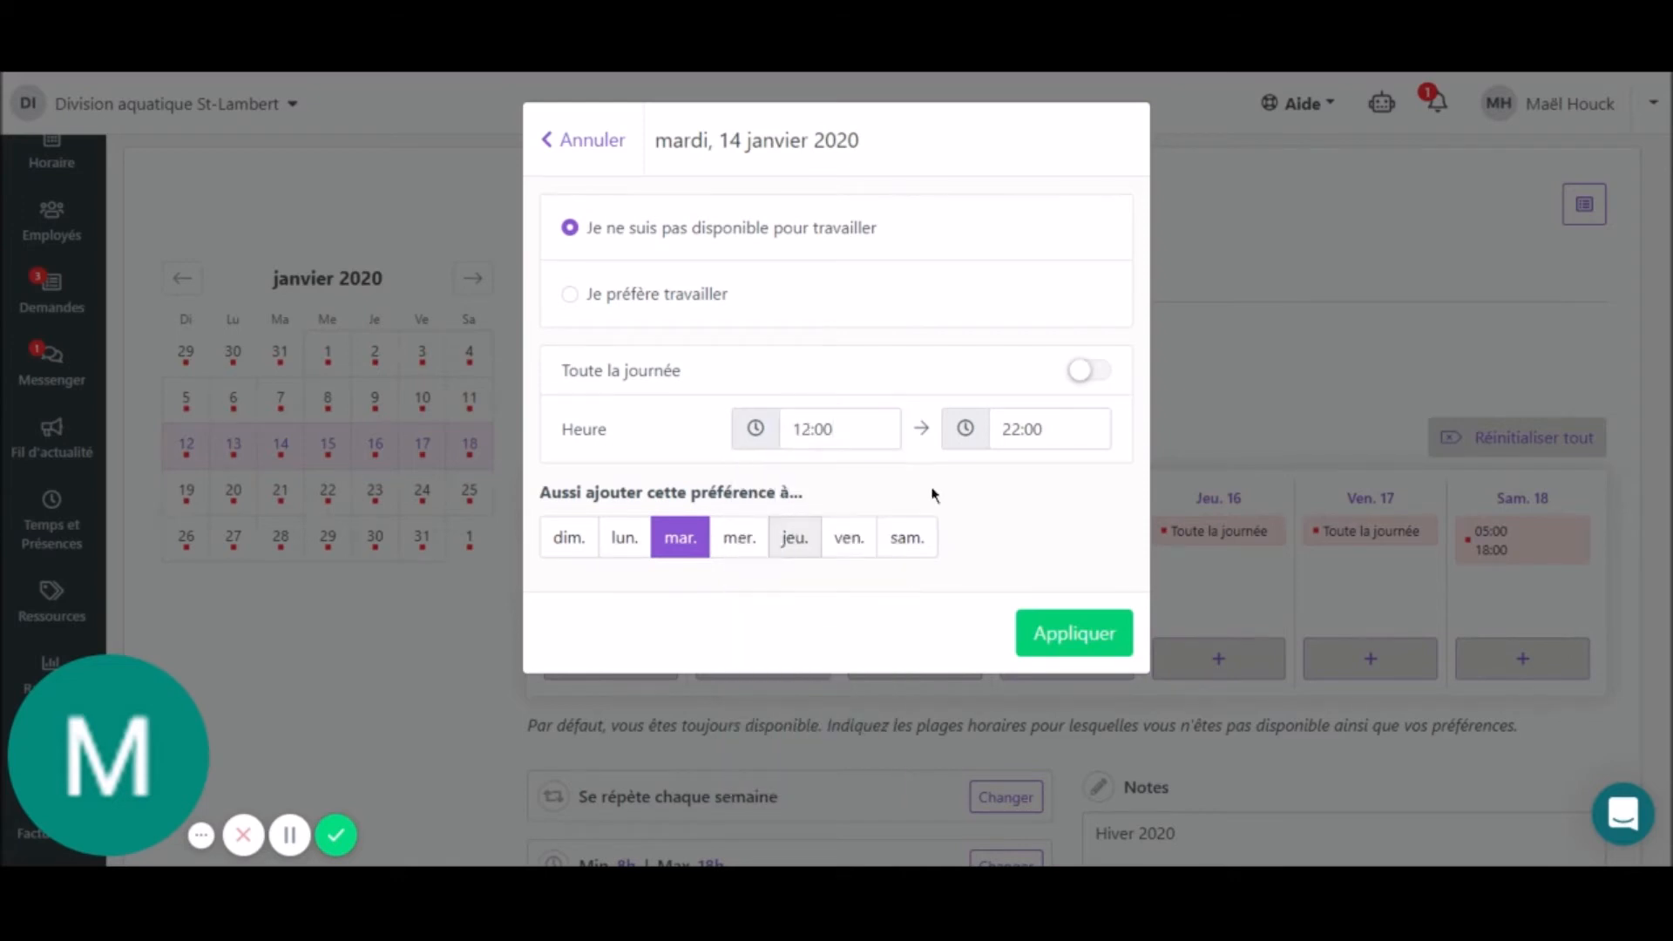
left_click(1023, 427)
scroll(1012, 646, "up", 4)
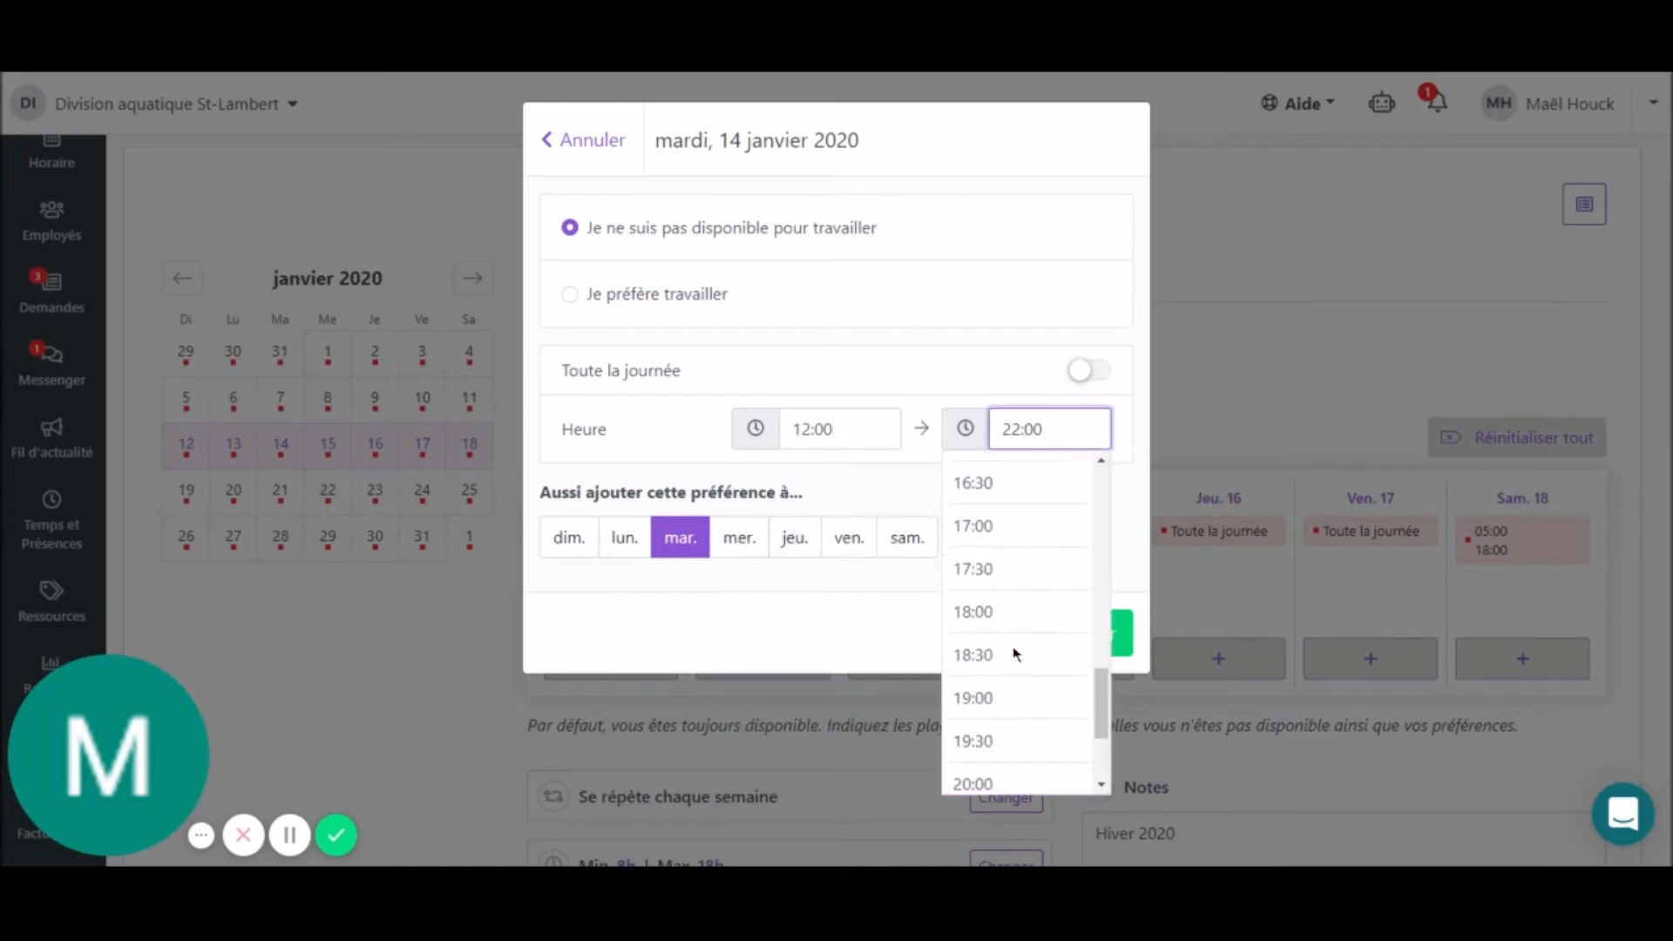
left_click(988, 598)
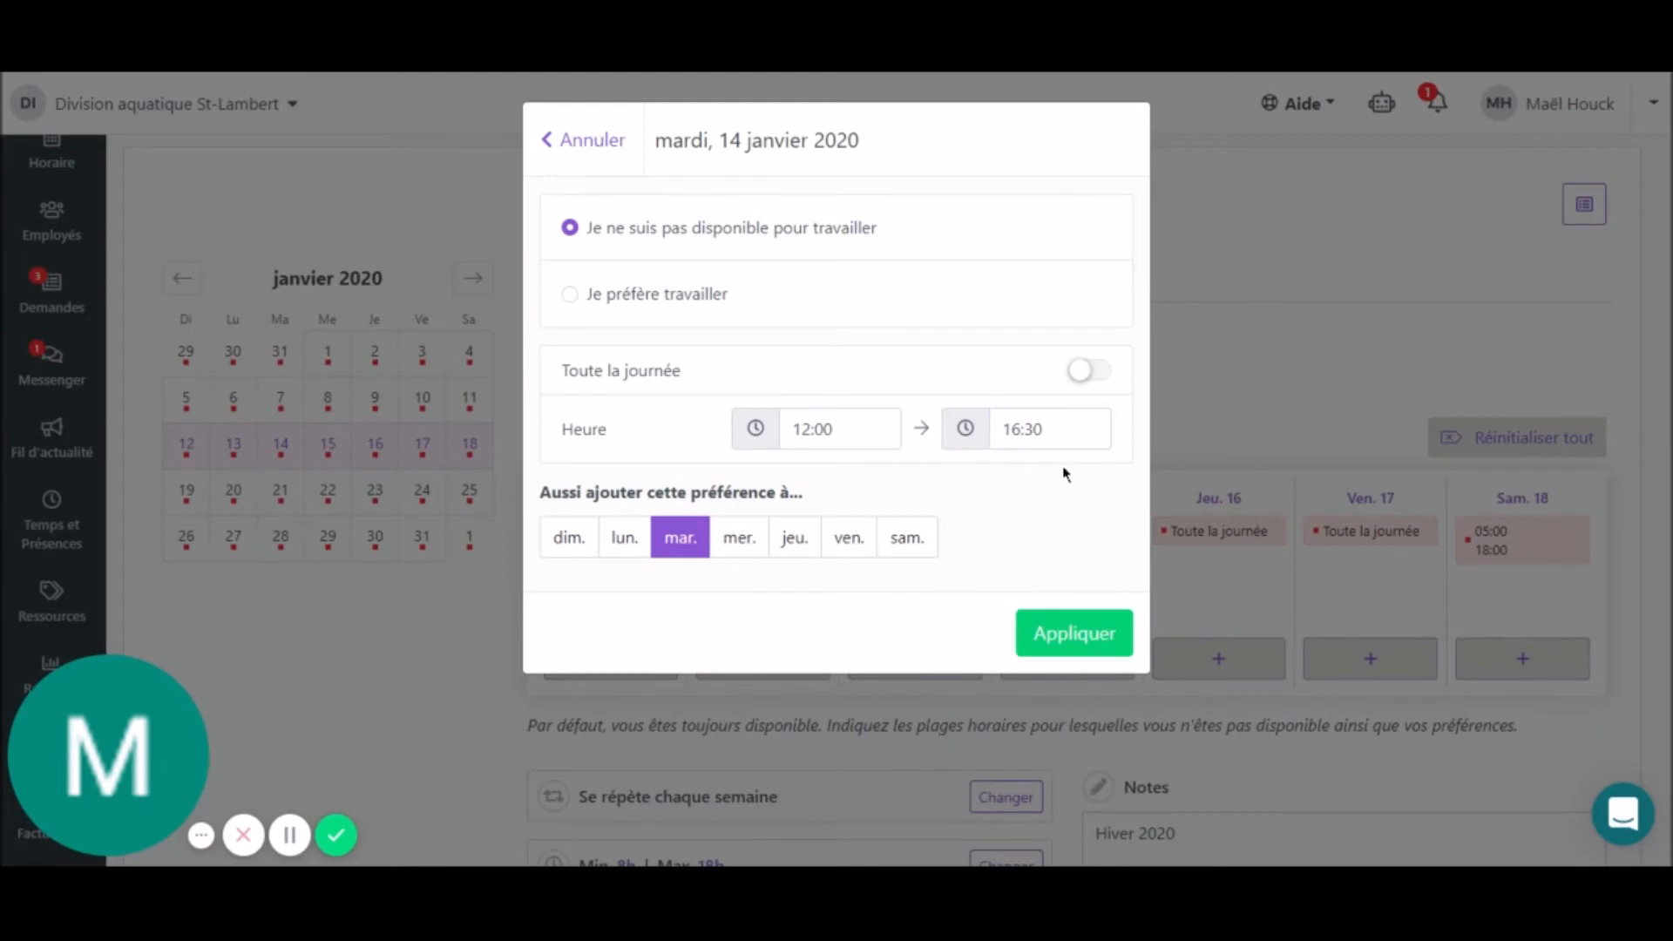
Change the new Tuesday unavailability's hours to 16:30 to 22:00 and apply it
left_click(846, 425)
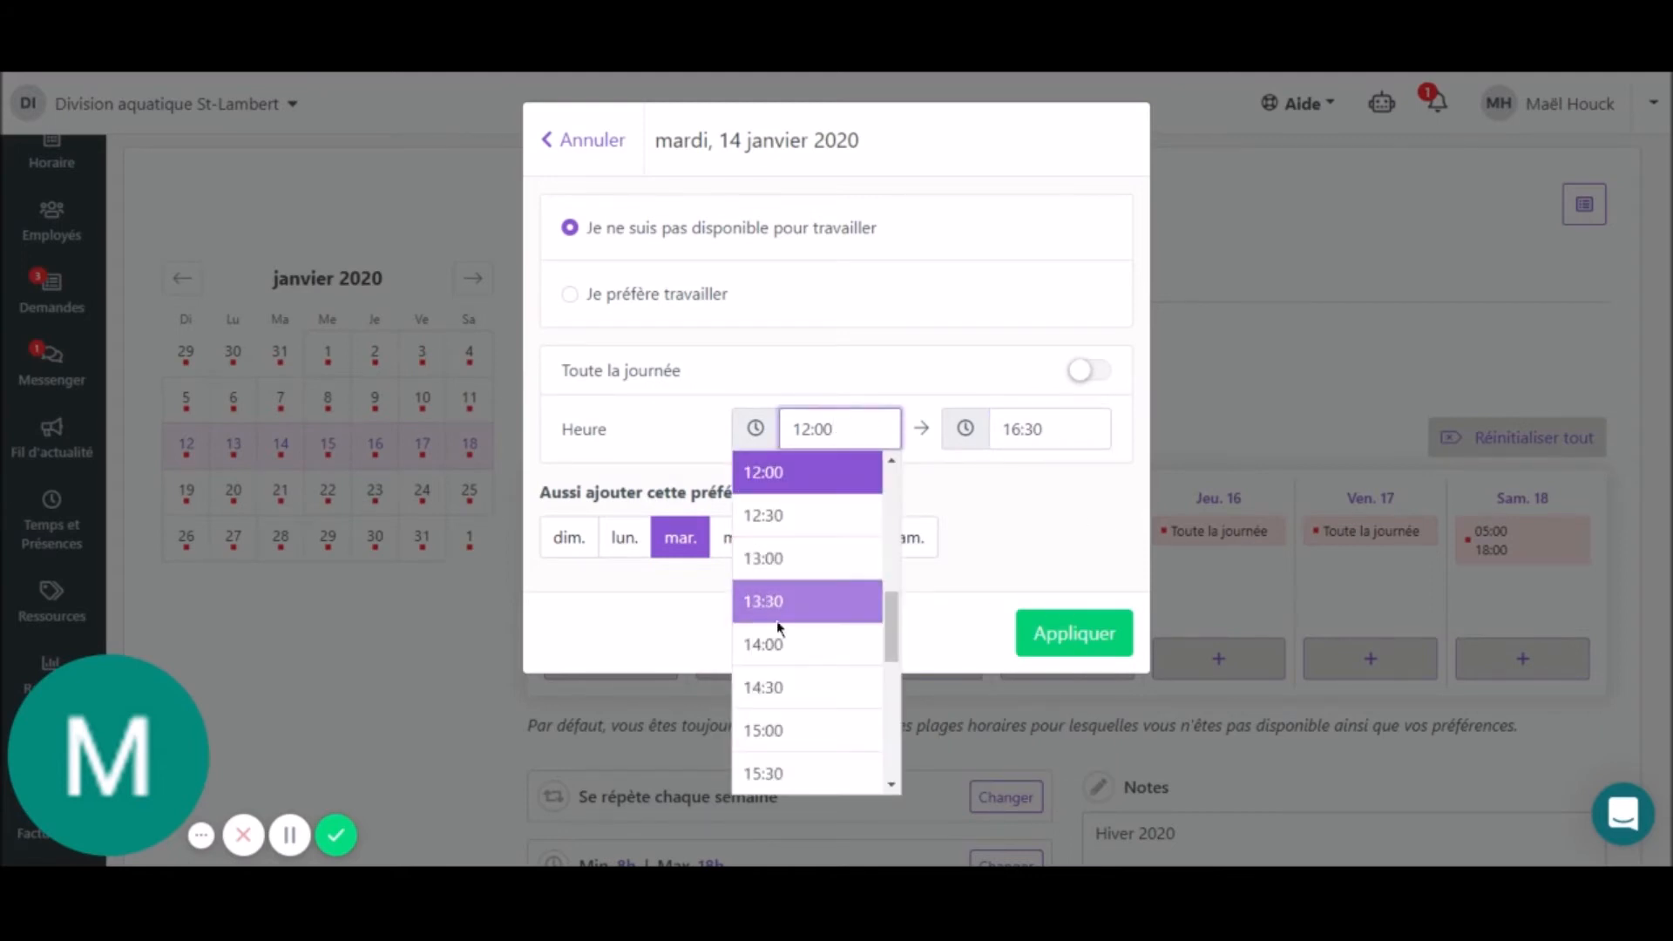
scroll(776, 620, "down", 3)
left_click(771, 647)
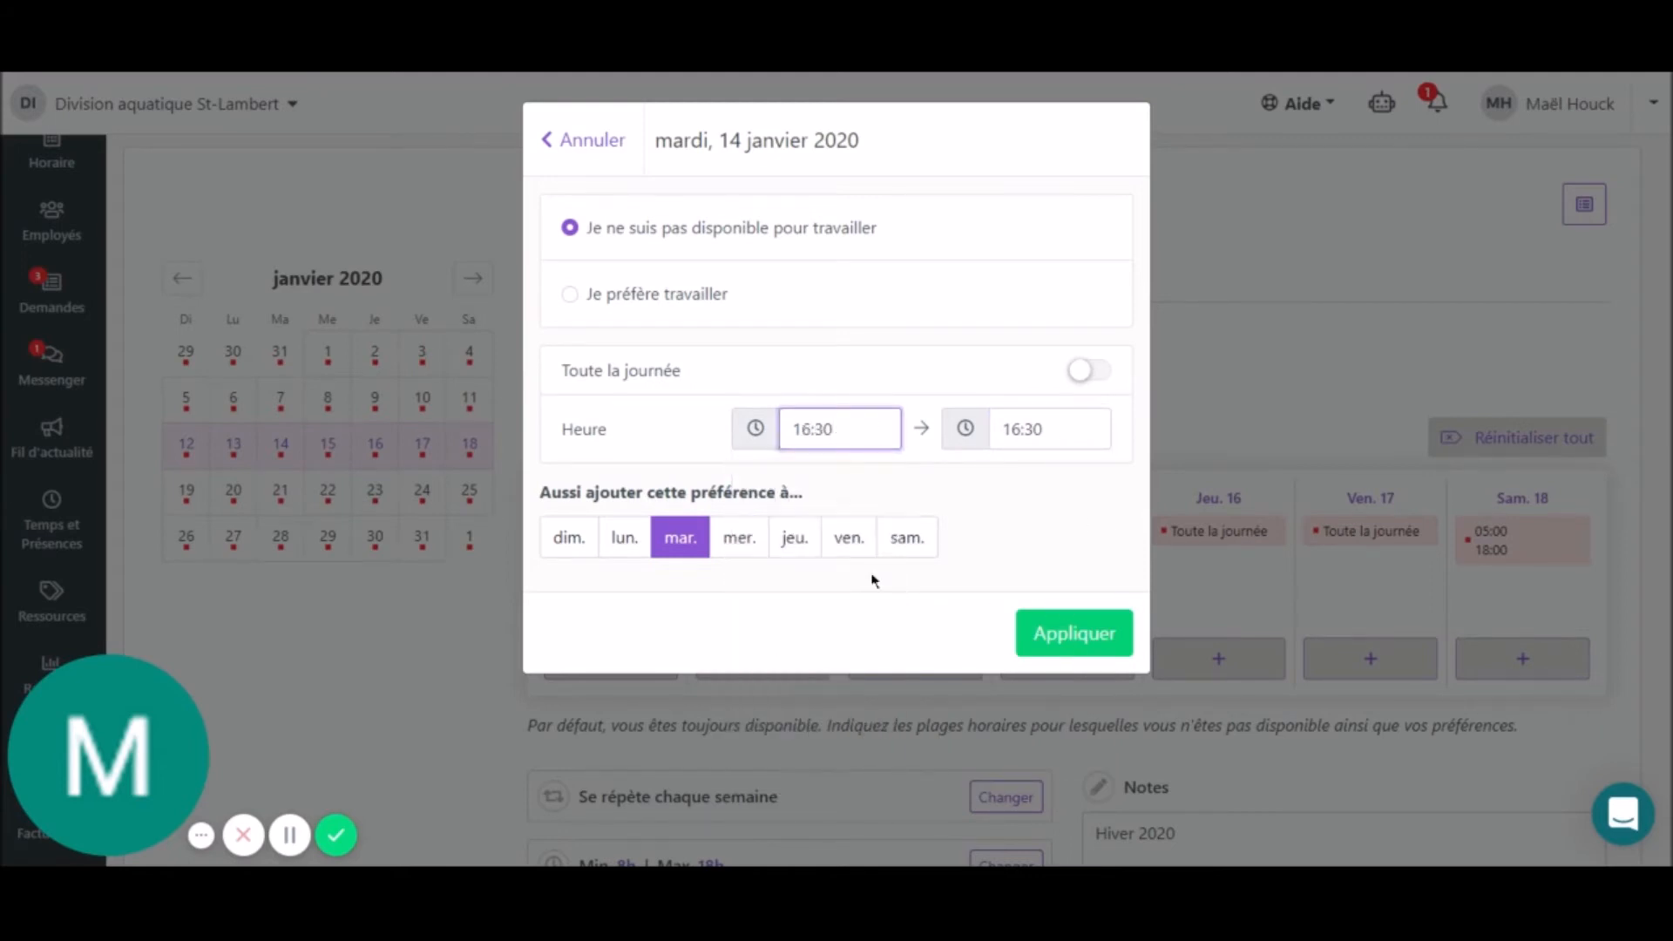
left_click(1030, 429)
scroll(993, 610, "down", 3)
left_click(989, 766)
left_click(1078, 644)
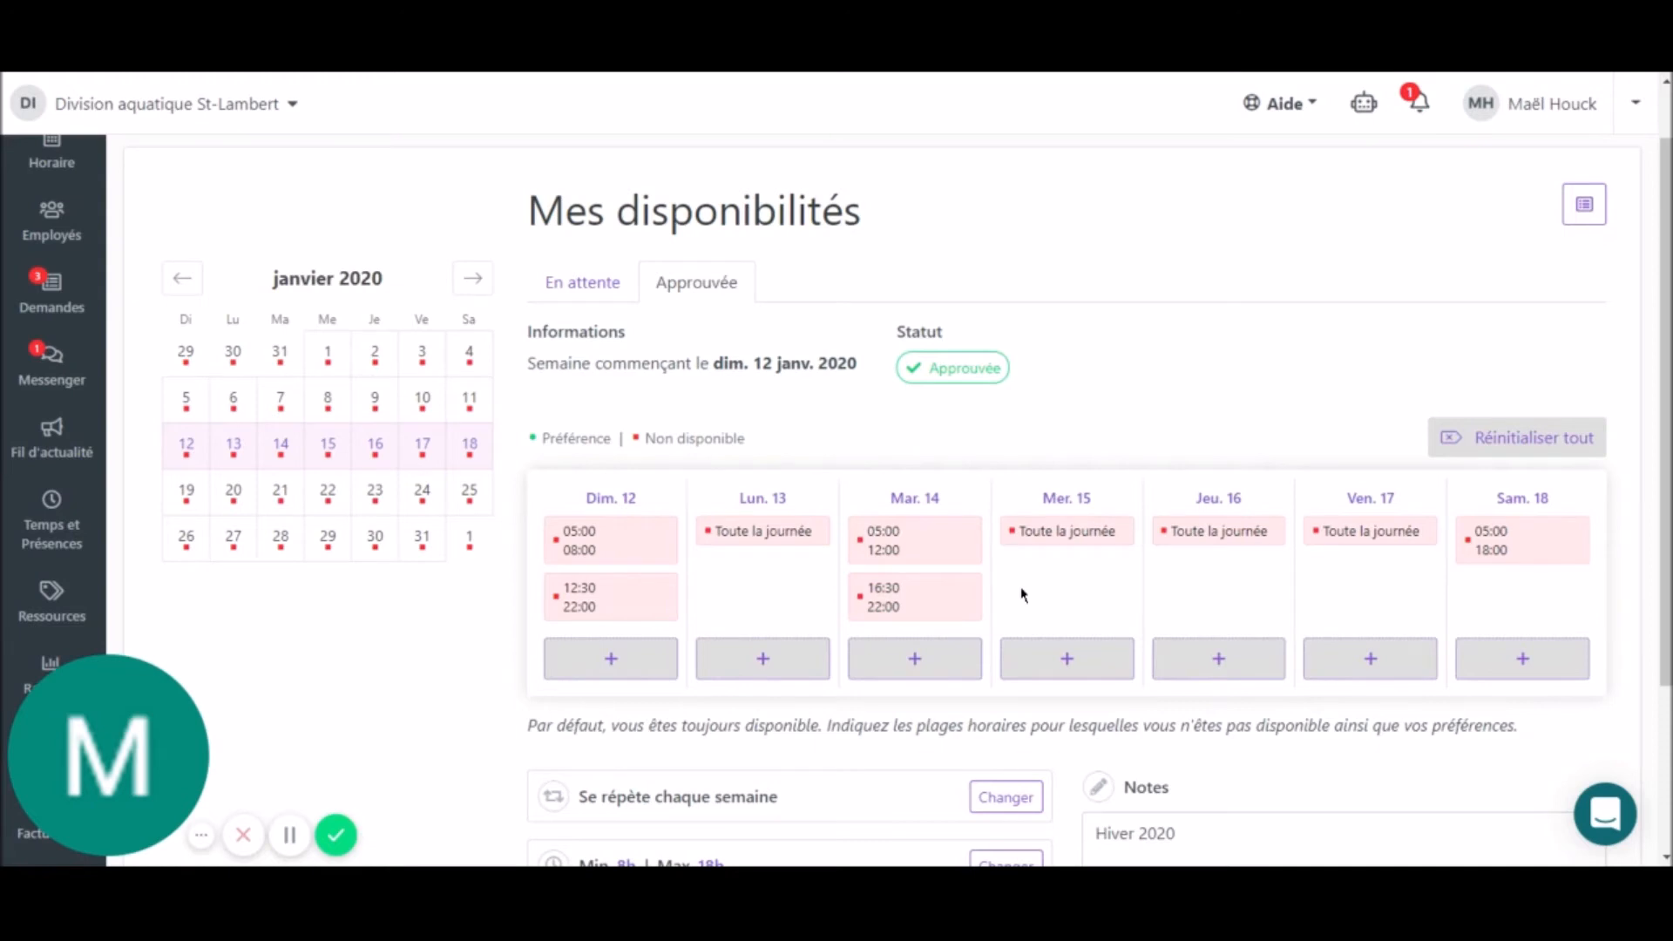
Add a preference to work from 12:00 to 16:30 on Tuesday 14 January
left_click(912, 667)
left_click(667, 297)
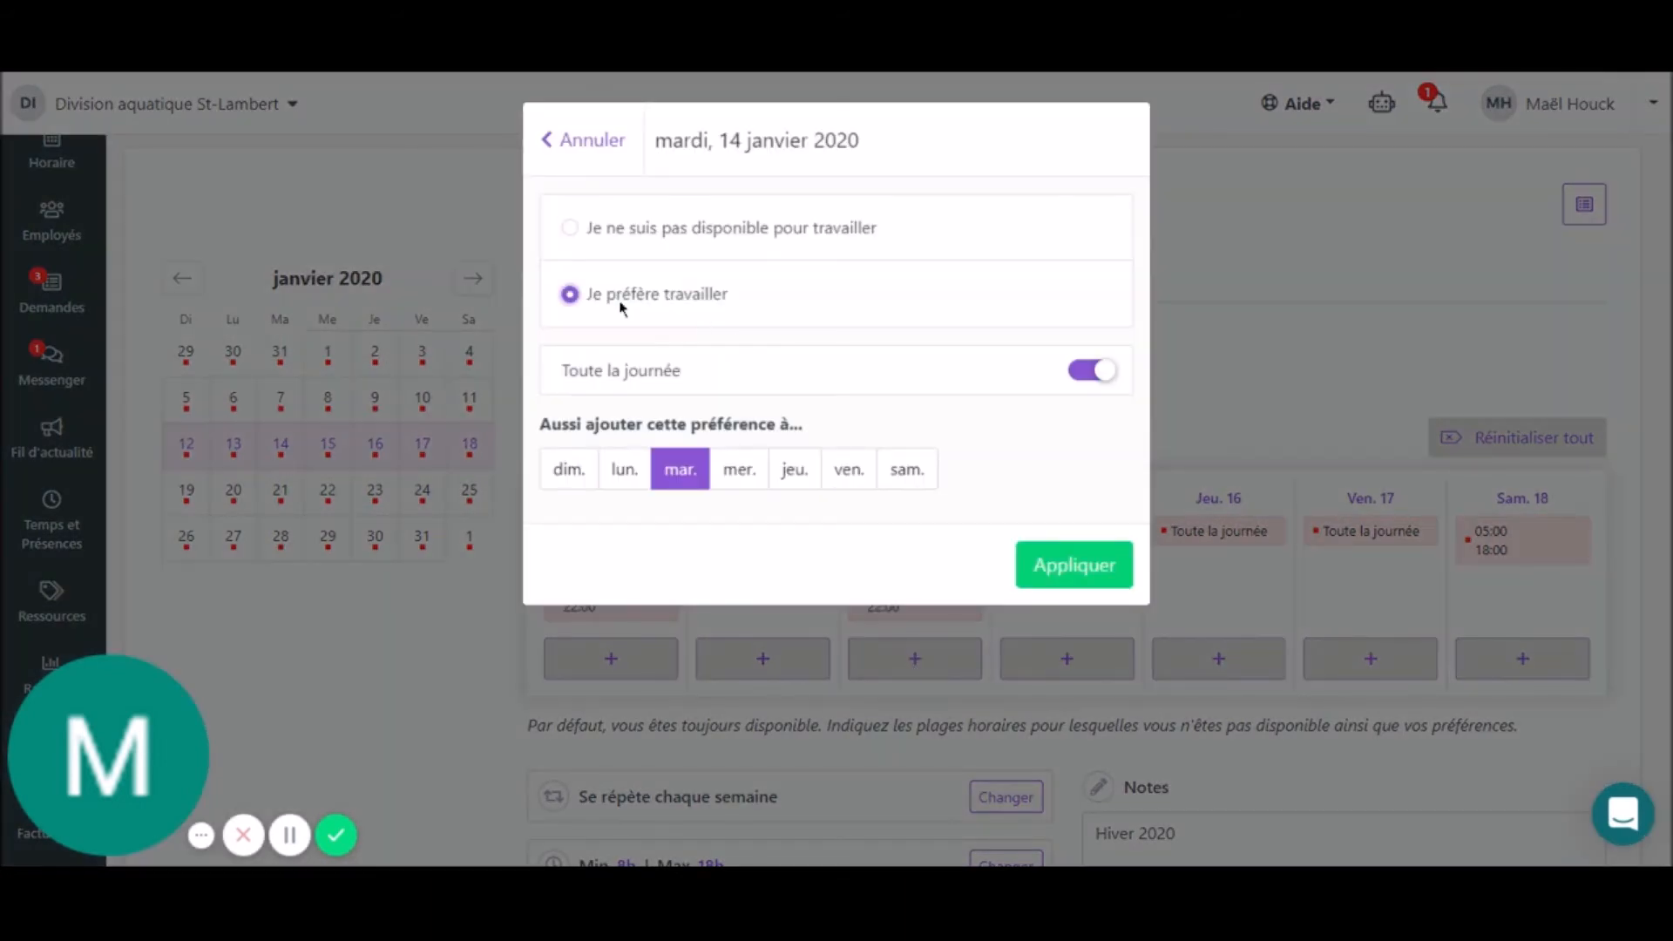
left_click(1087, 370)
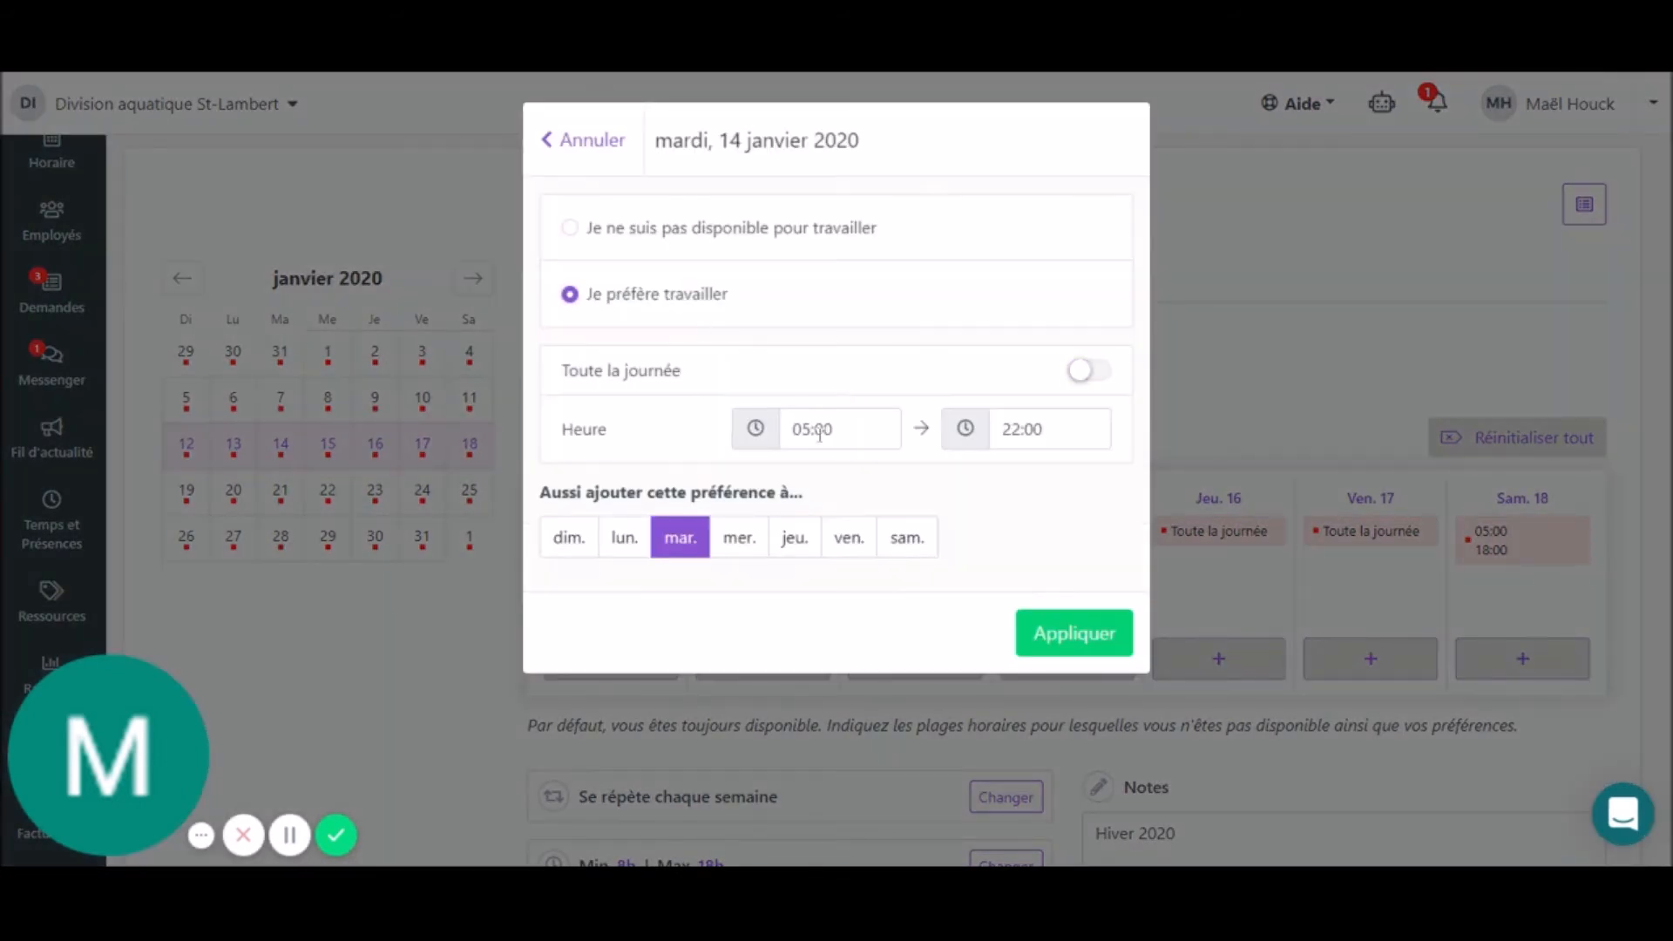
left_click(821, 431)
scroll(787, 672, "down", 3)
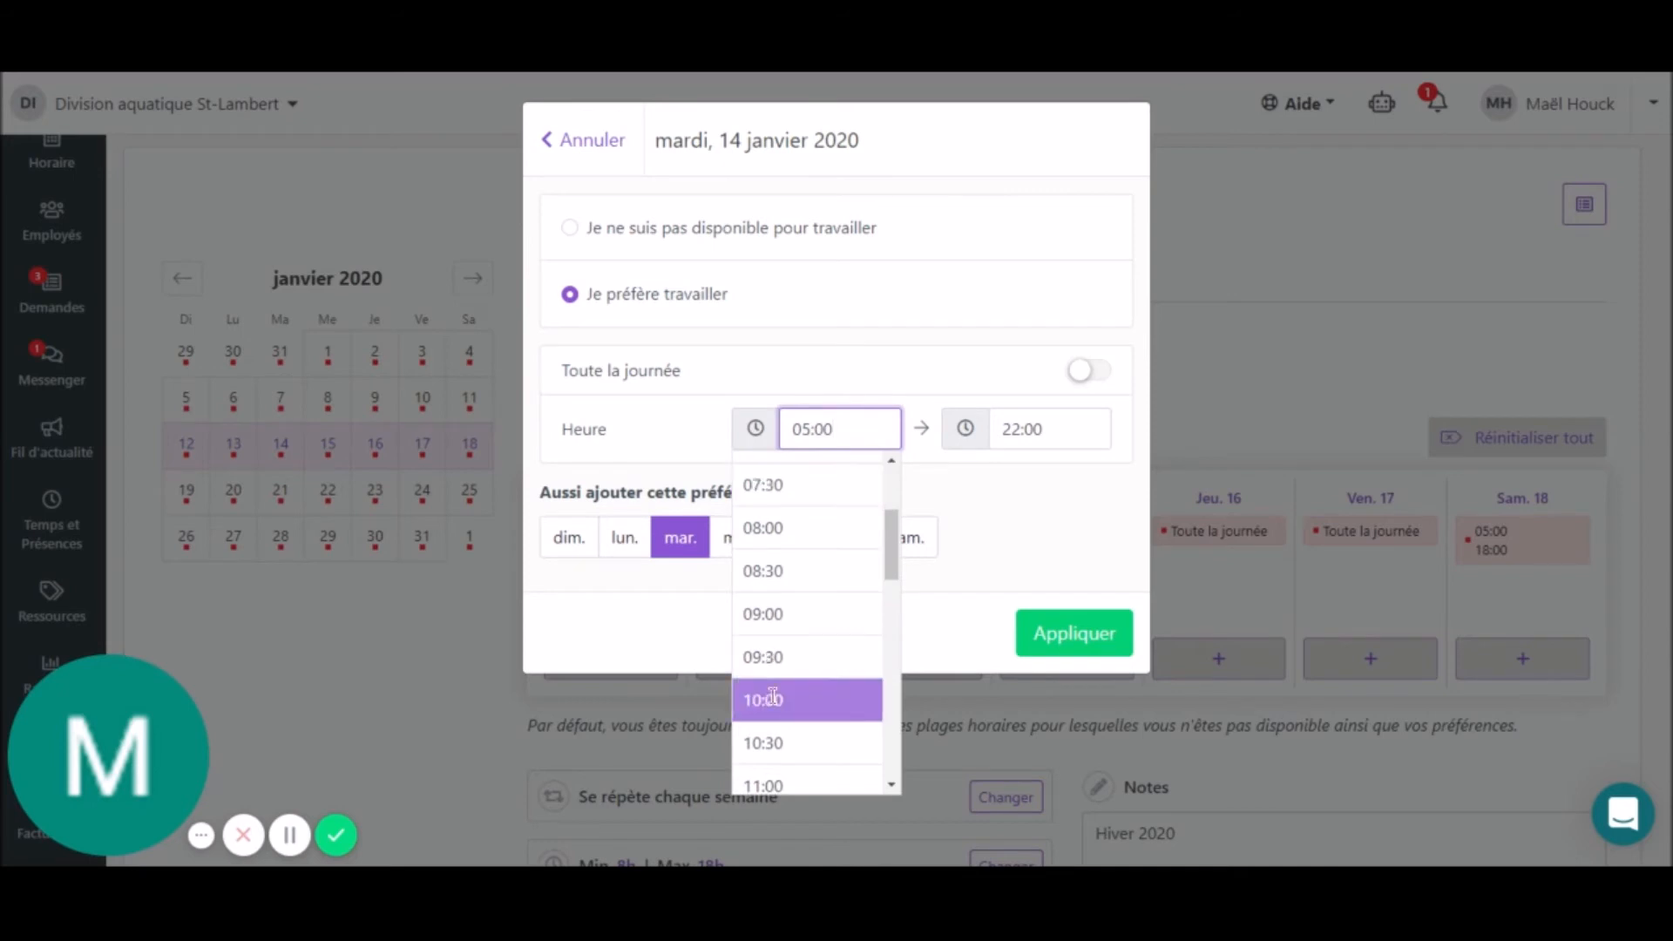
scroll(819, 610, "down", 2)
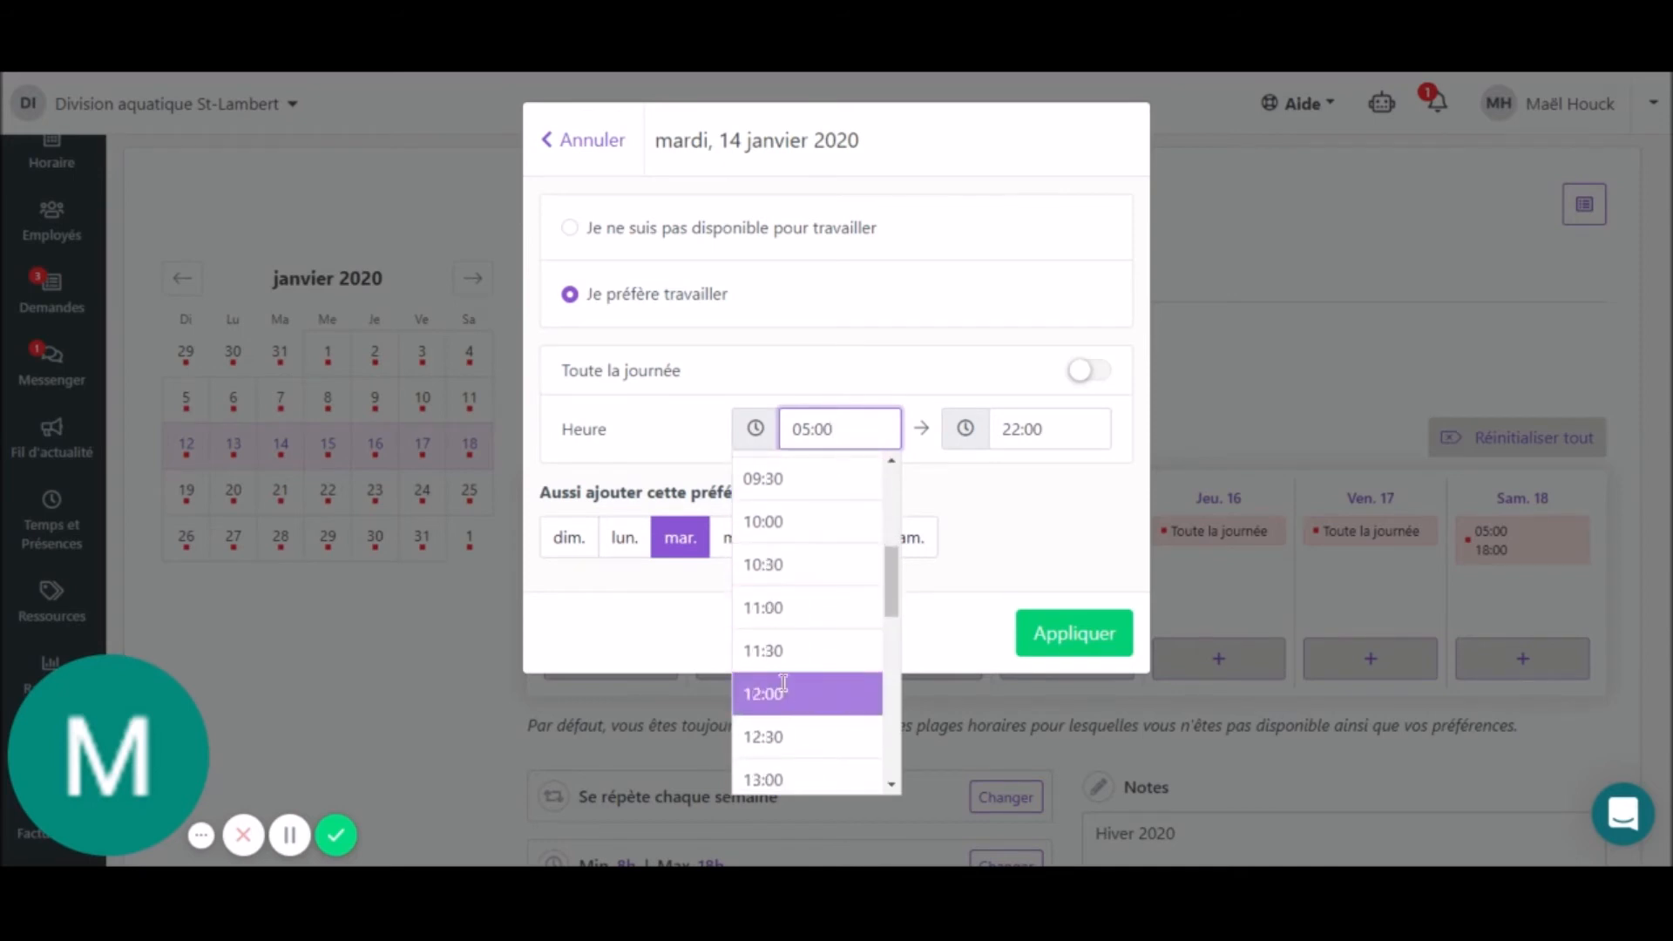
left_click(793, 690)
left_click(1049, 442)
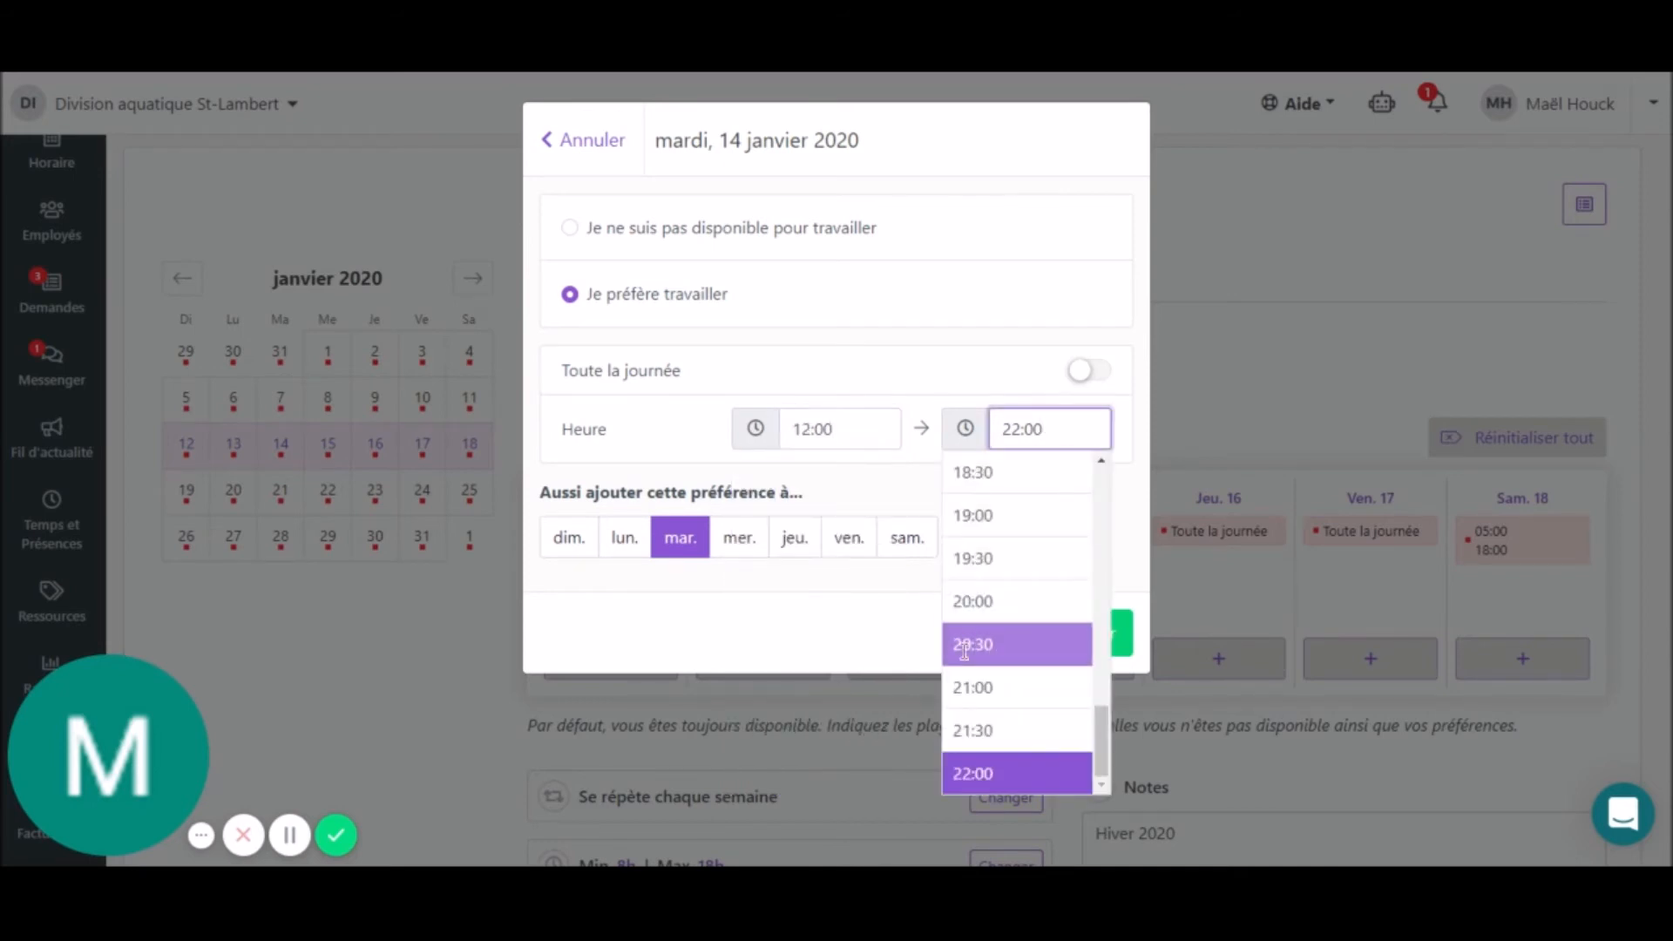
scroll(1012, 552, "up", 3)
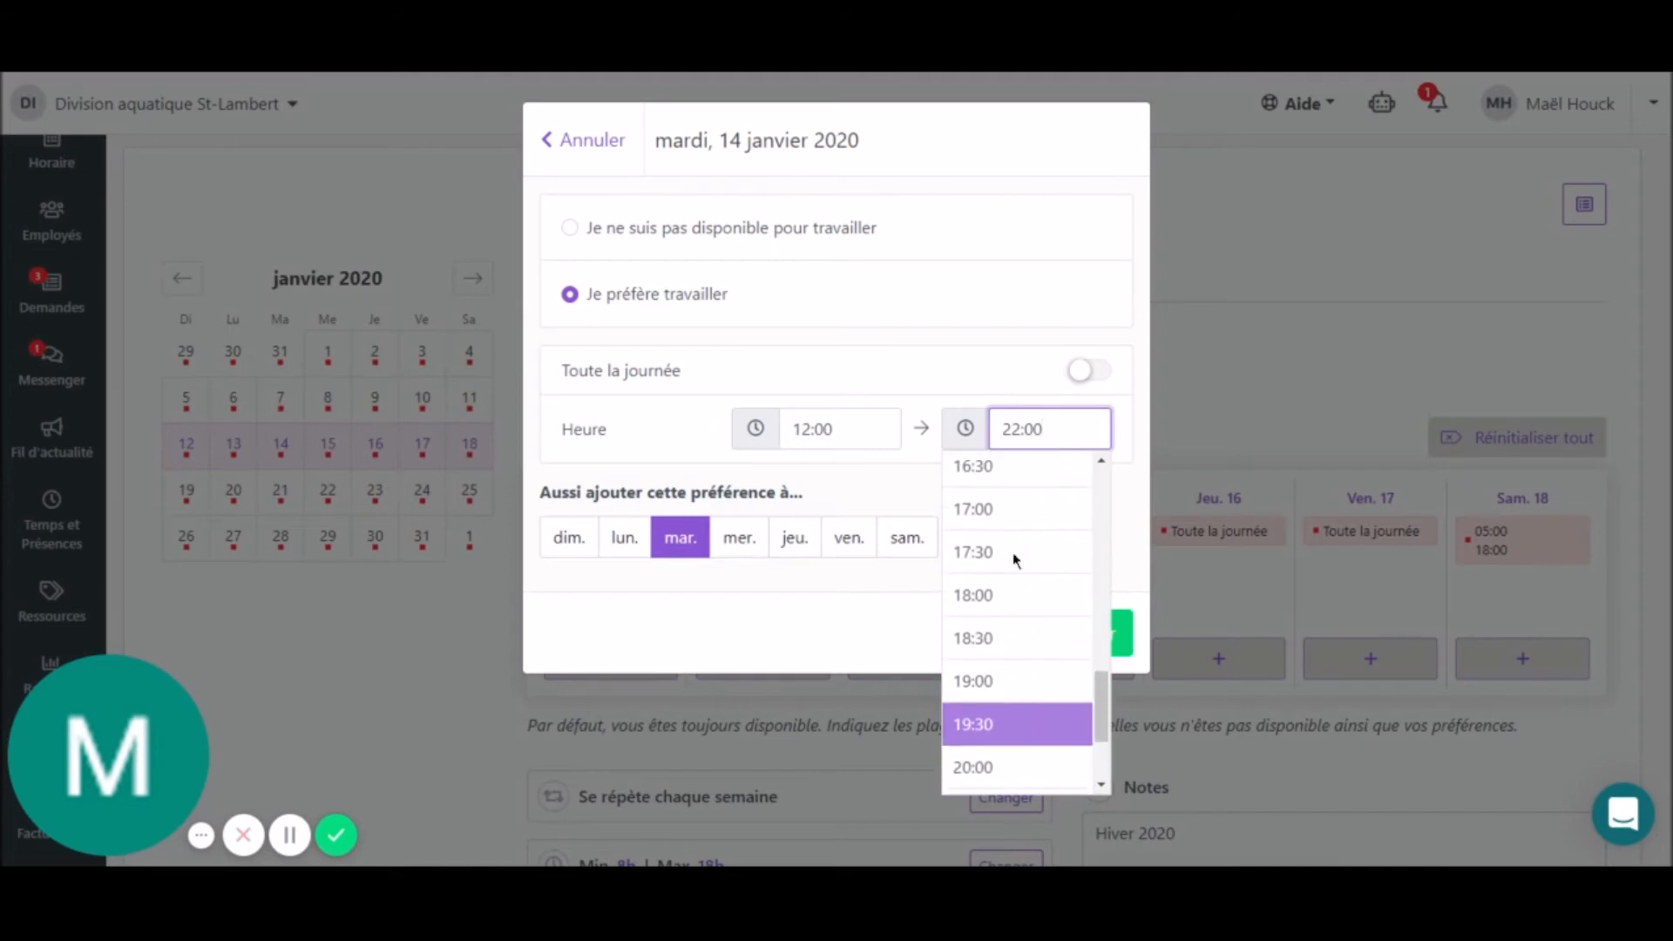
left_click(1002, 489)
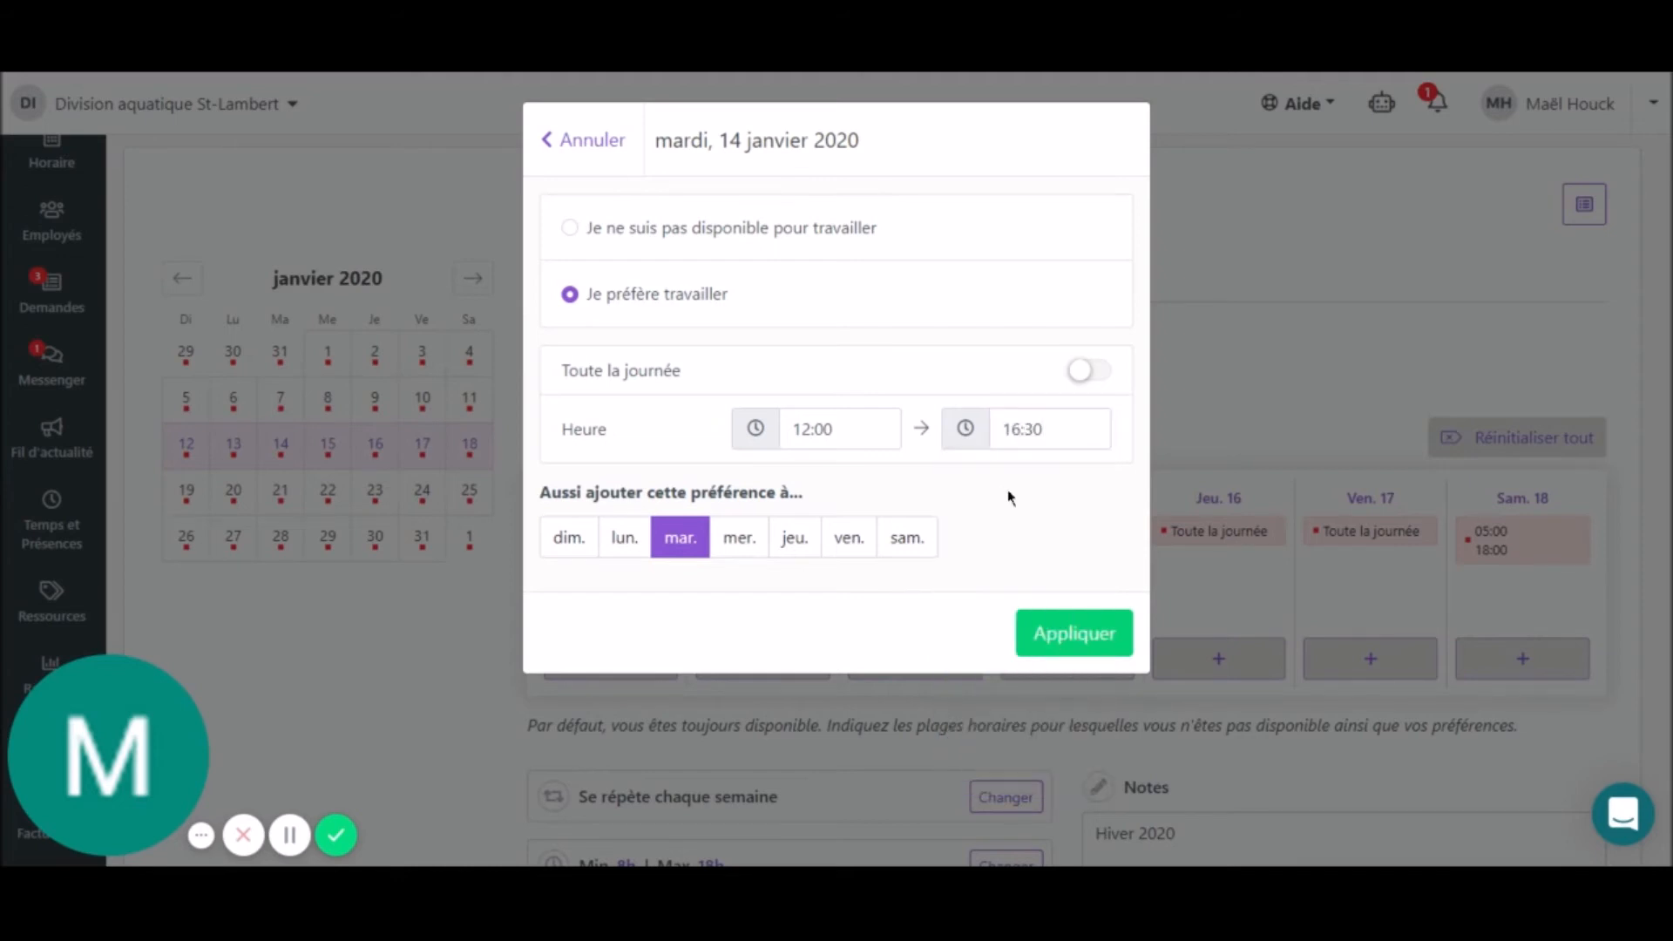
left_click(1074, 633)
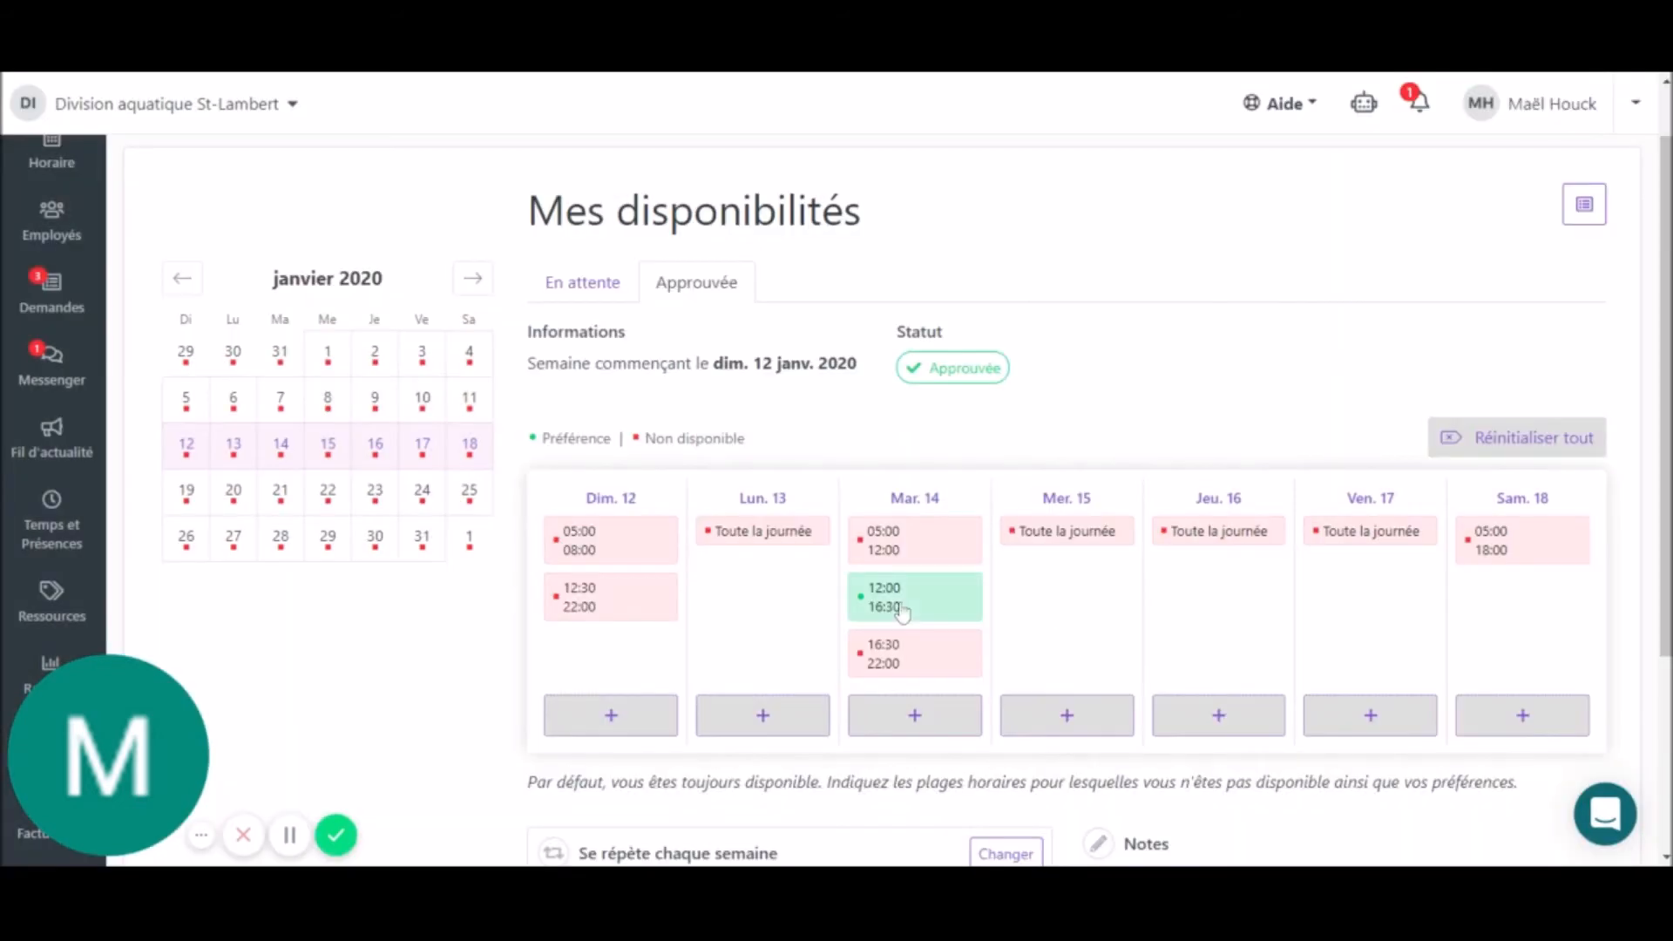
Delete the 12:00 to 16:30 work preference on Tuesday 14 January
scroll(1115, 250, "down", 1)
scroll(1112, 251, "down", 1)
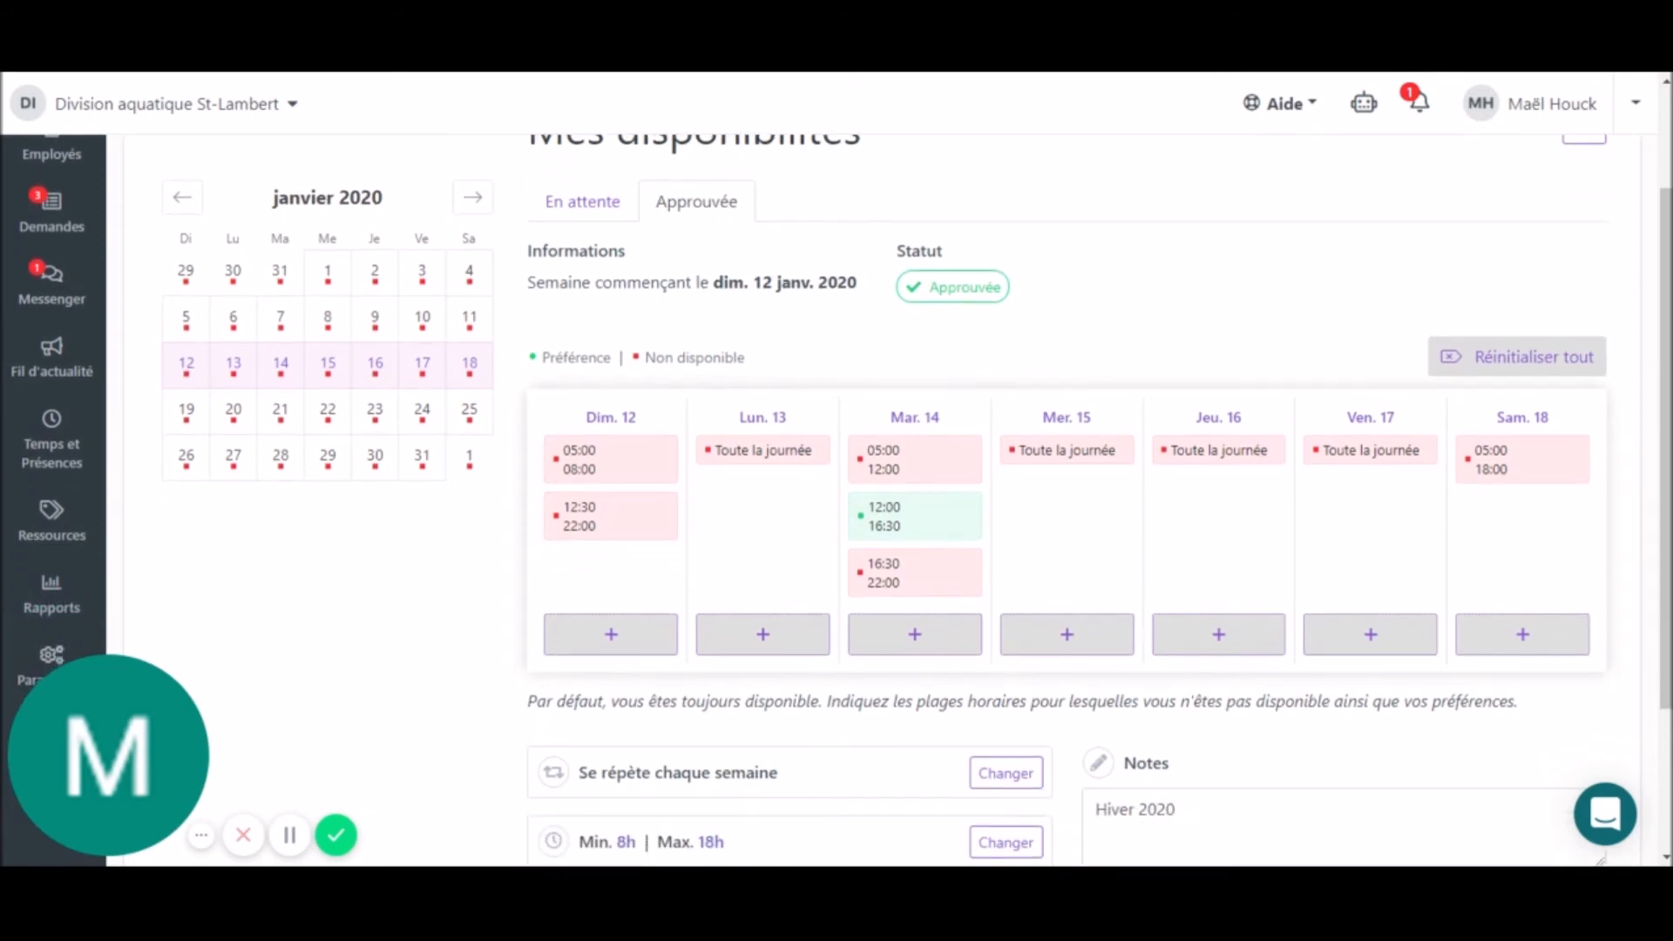
scroll(1115, 252, "down", 3)
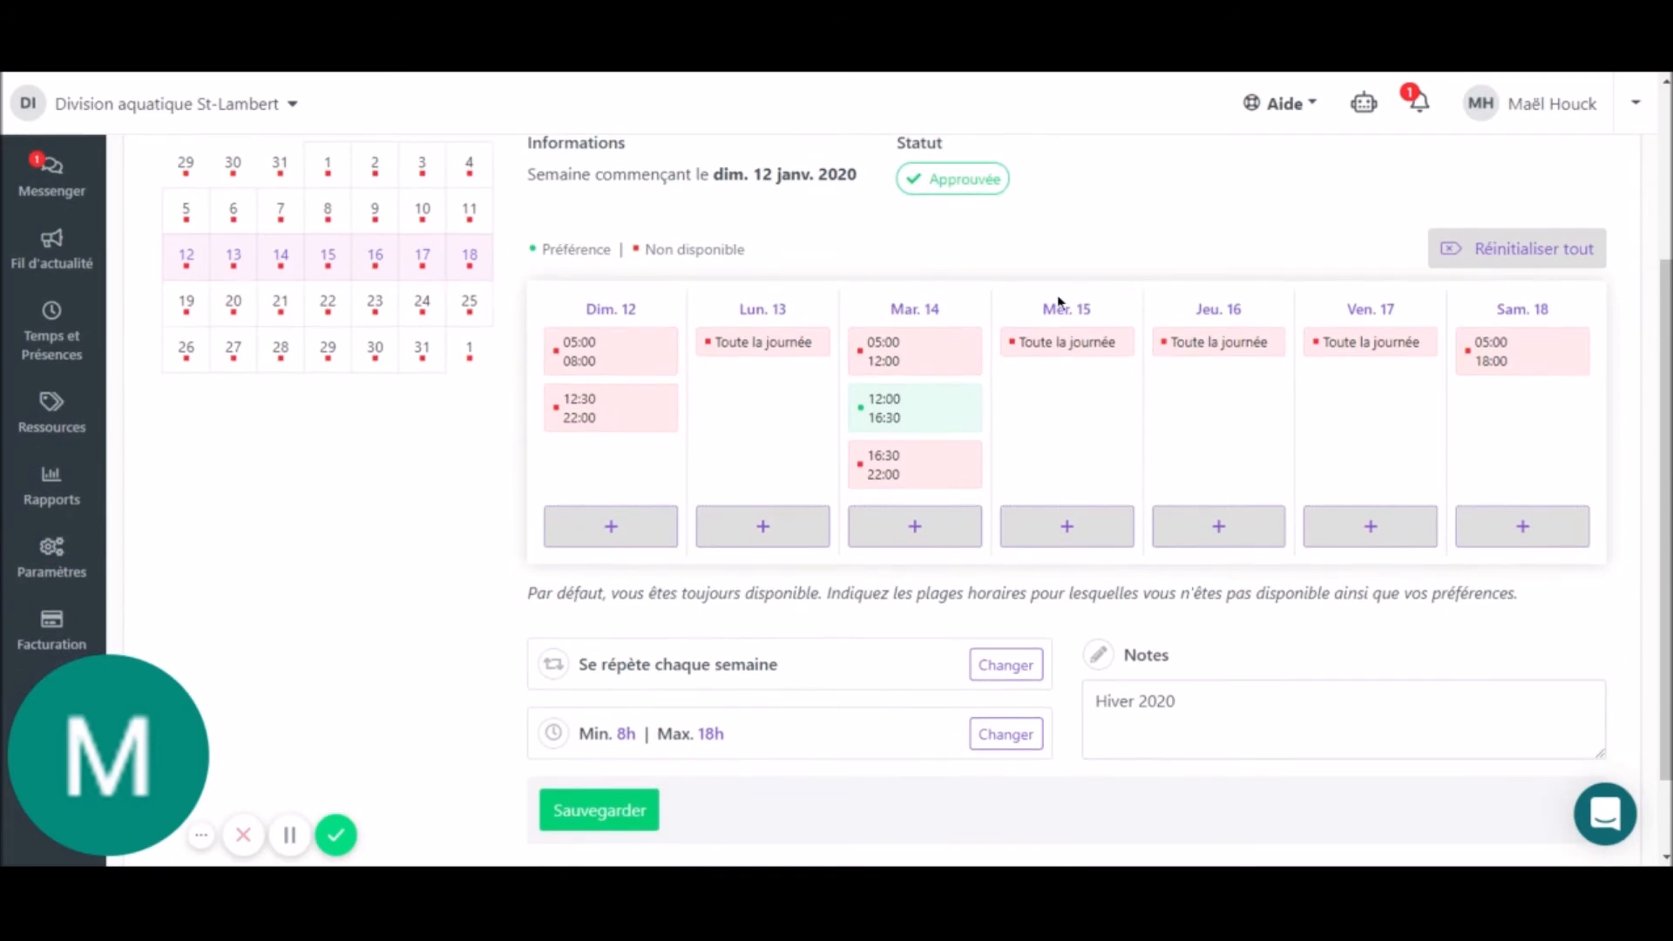
left_click(934, 413)
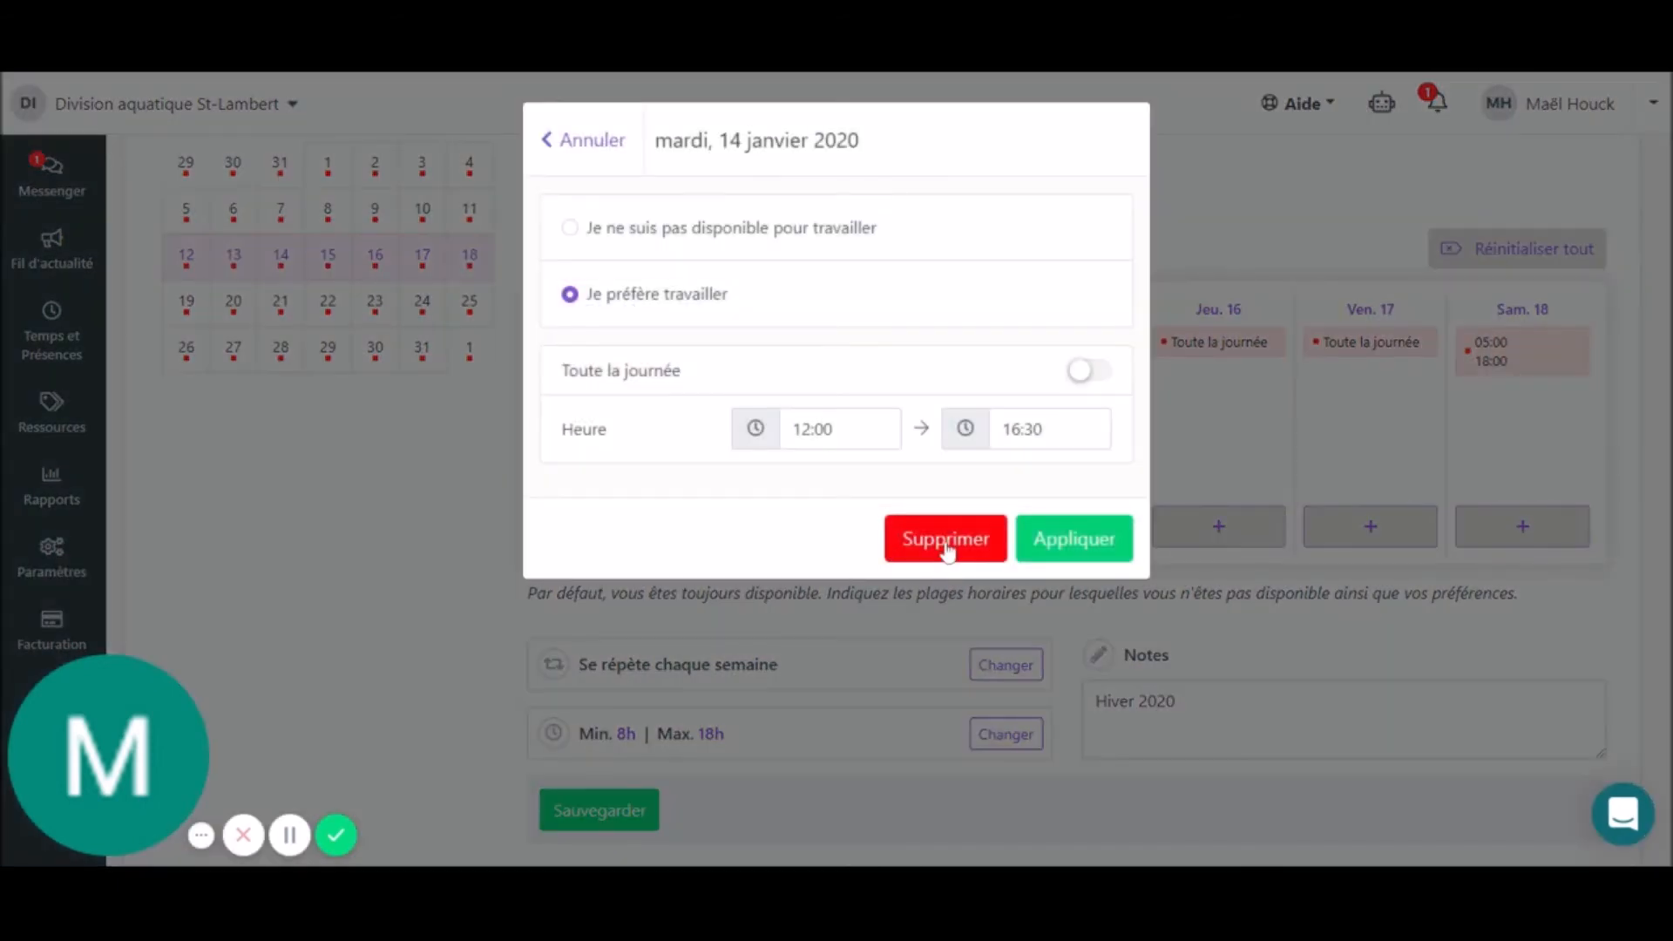
left_click(946, 548)
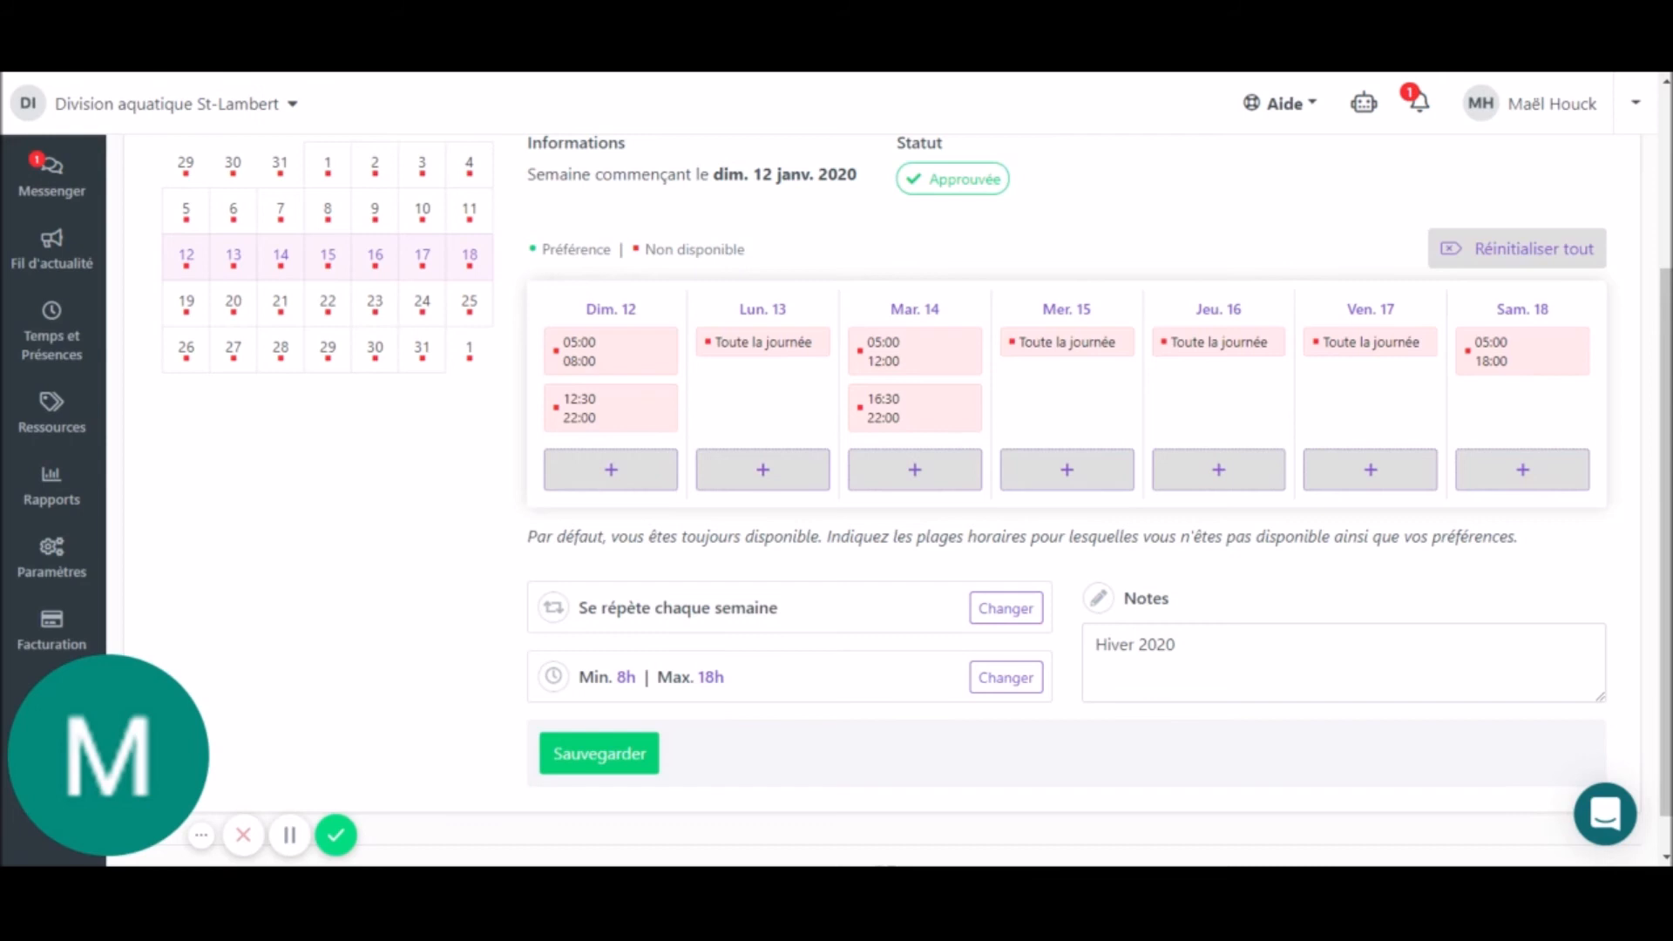
Save the availability from the week of 12 January, applying the changes to this week and the following recurrences
scroll(374, 622, "up", 3)
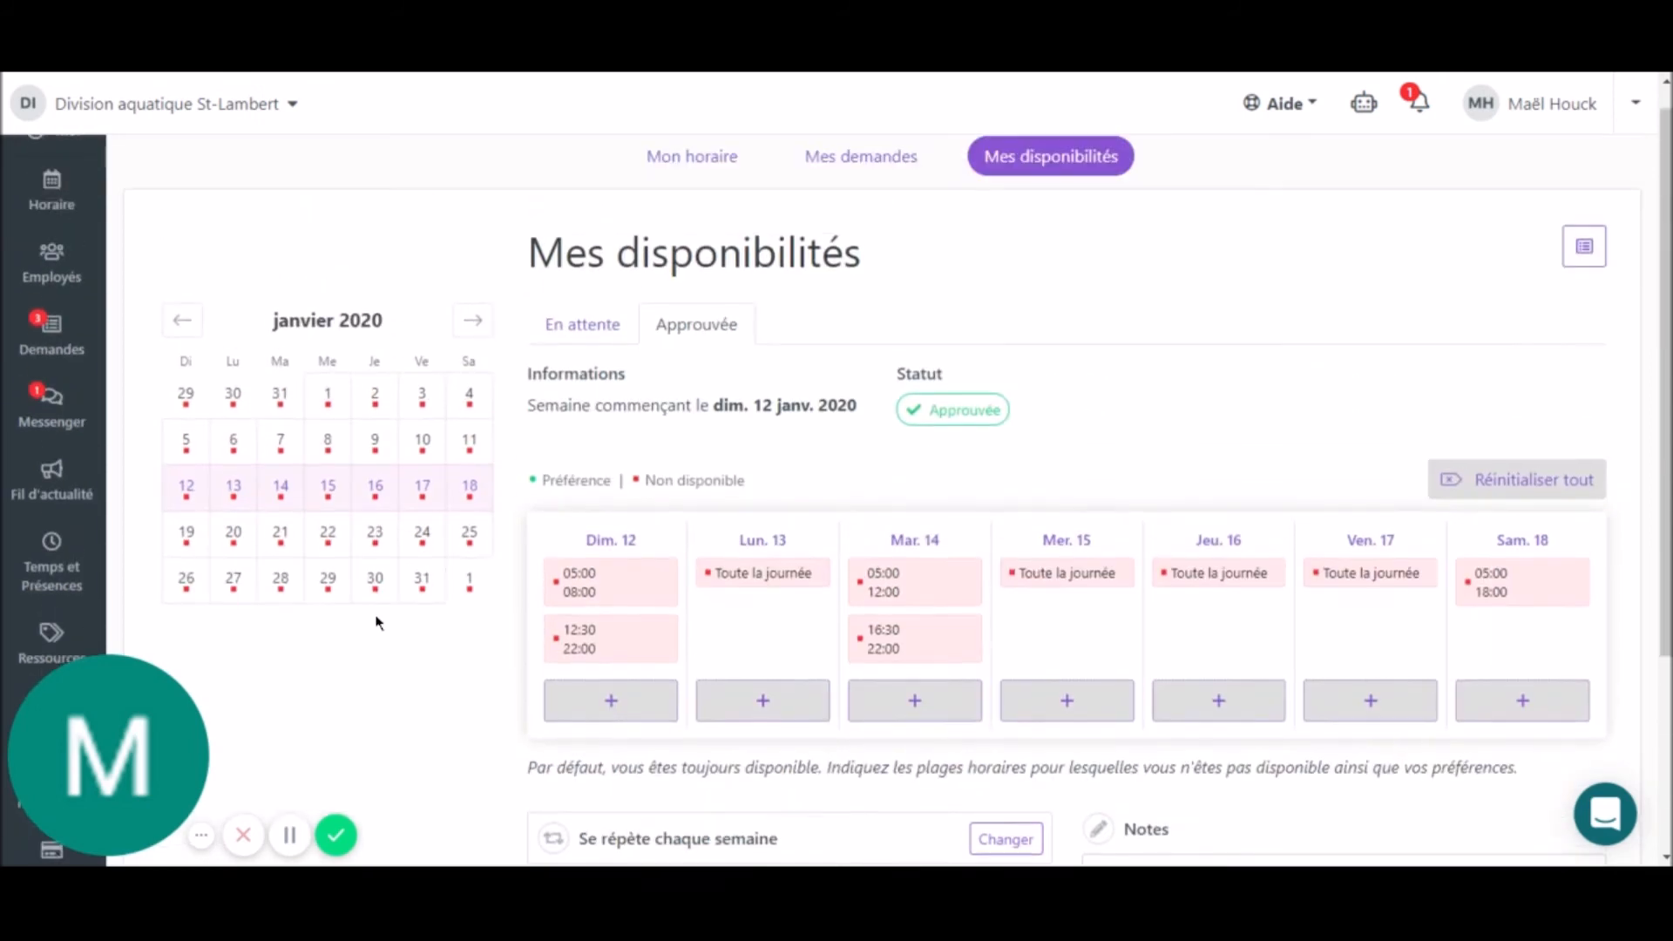
scroll(1150, 454, "down", 3)
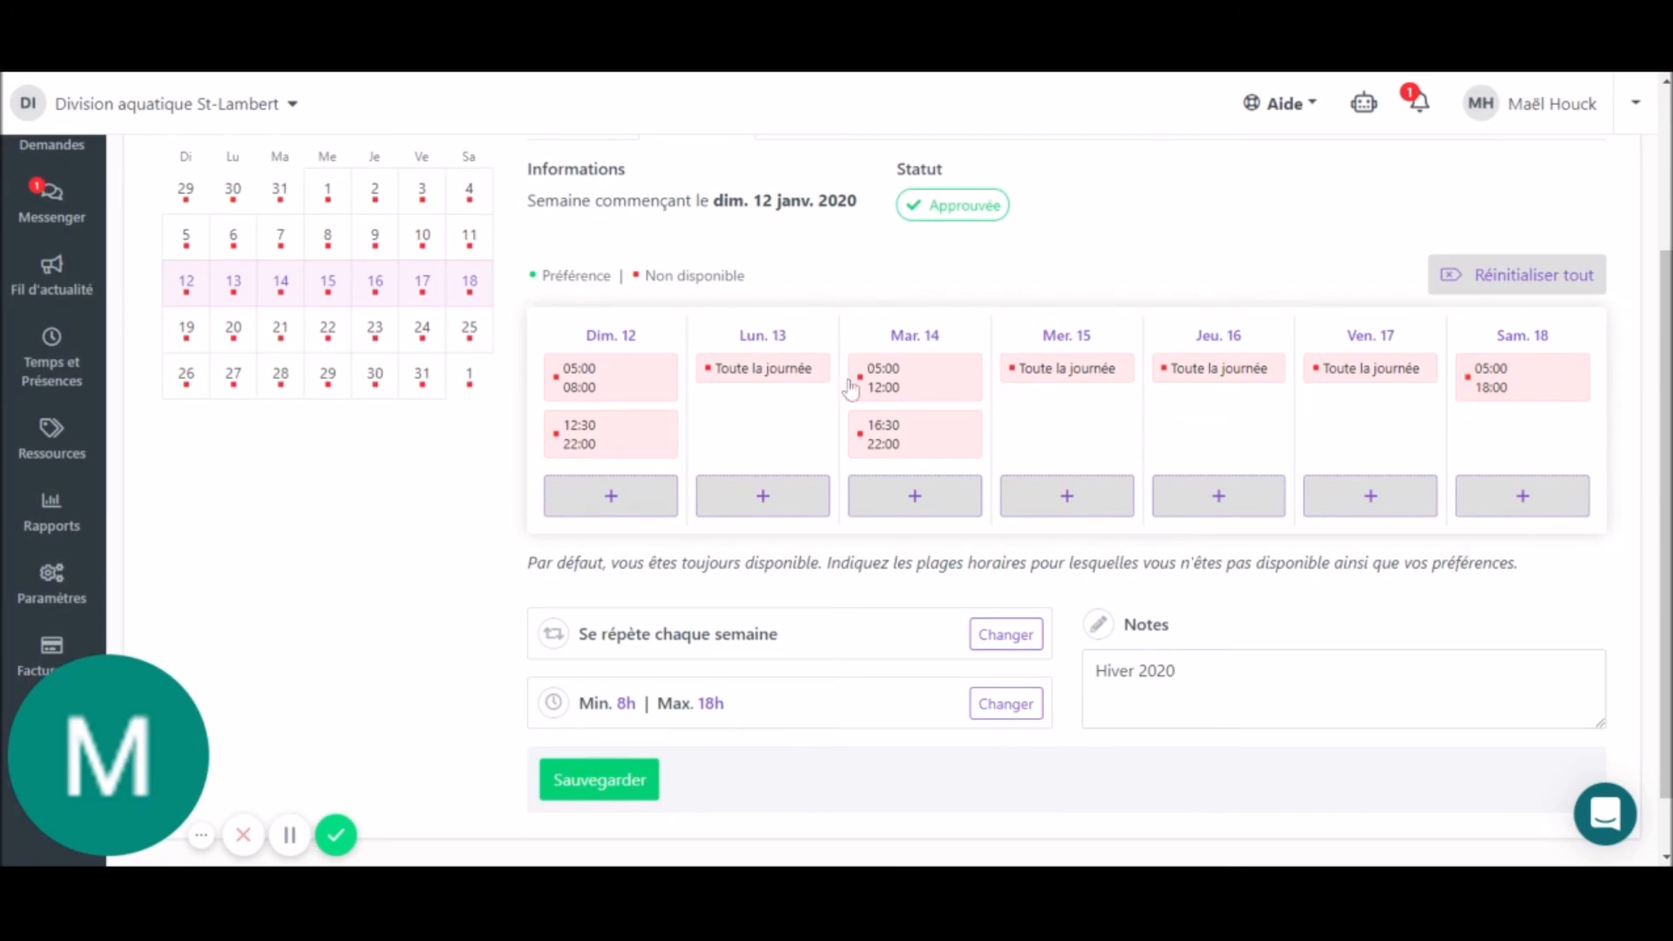
scroll(373, 555, "down", 1)
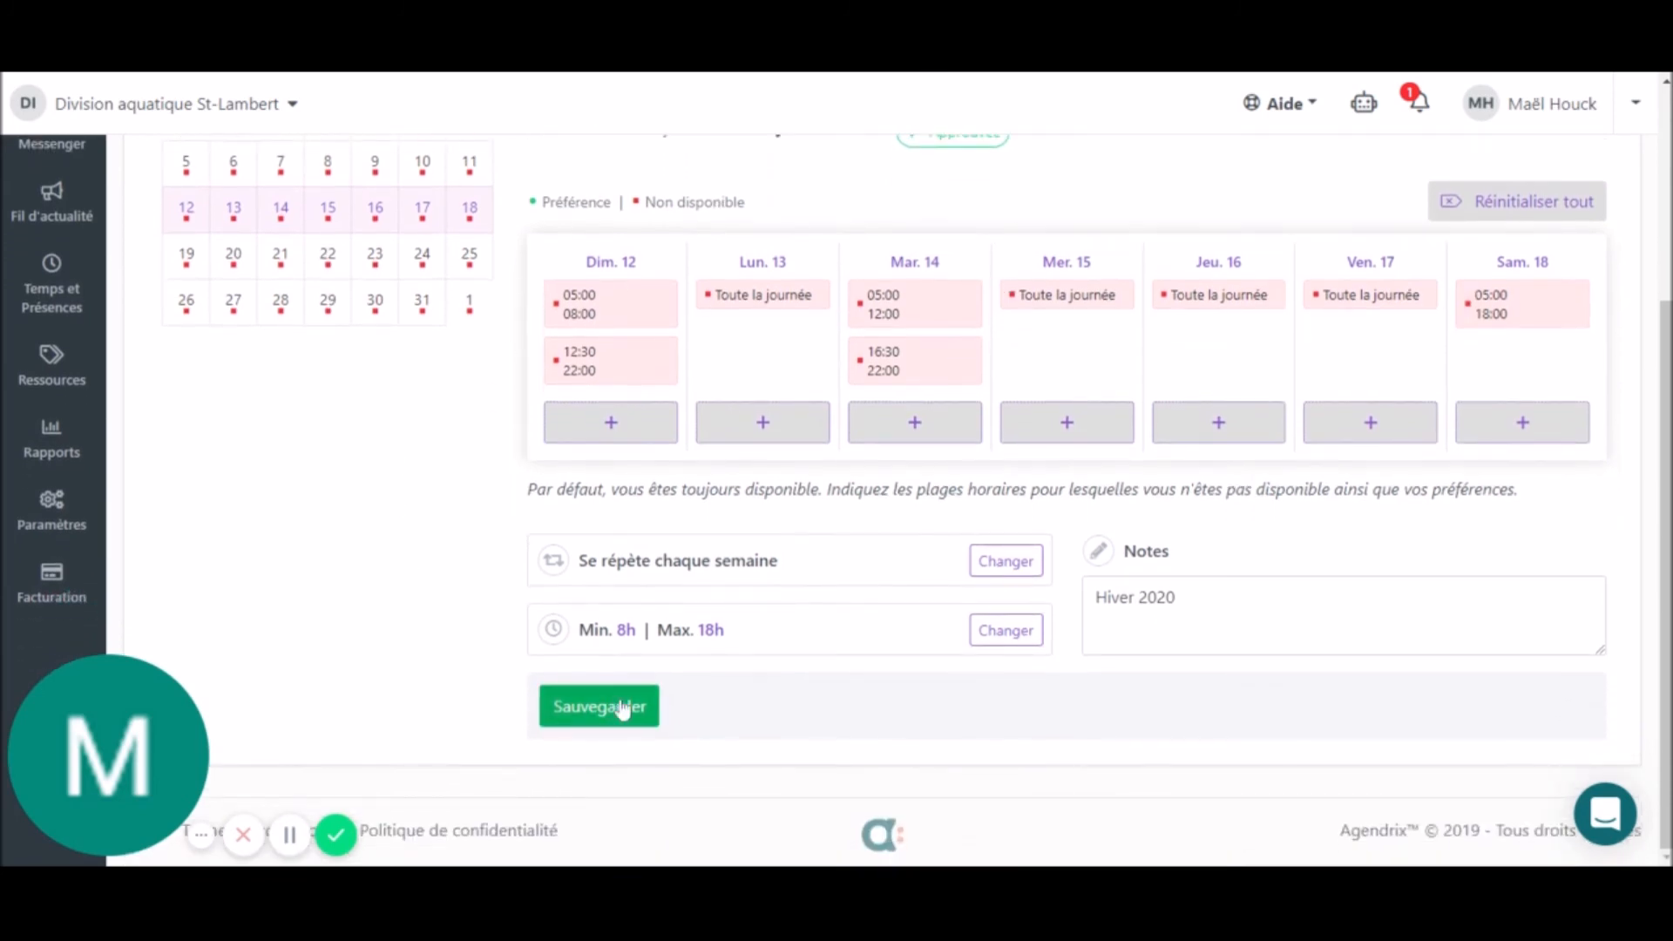
left_click(622, 707)
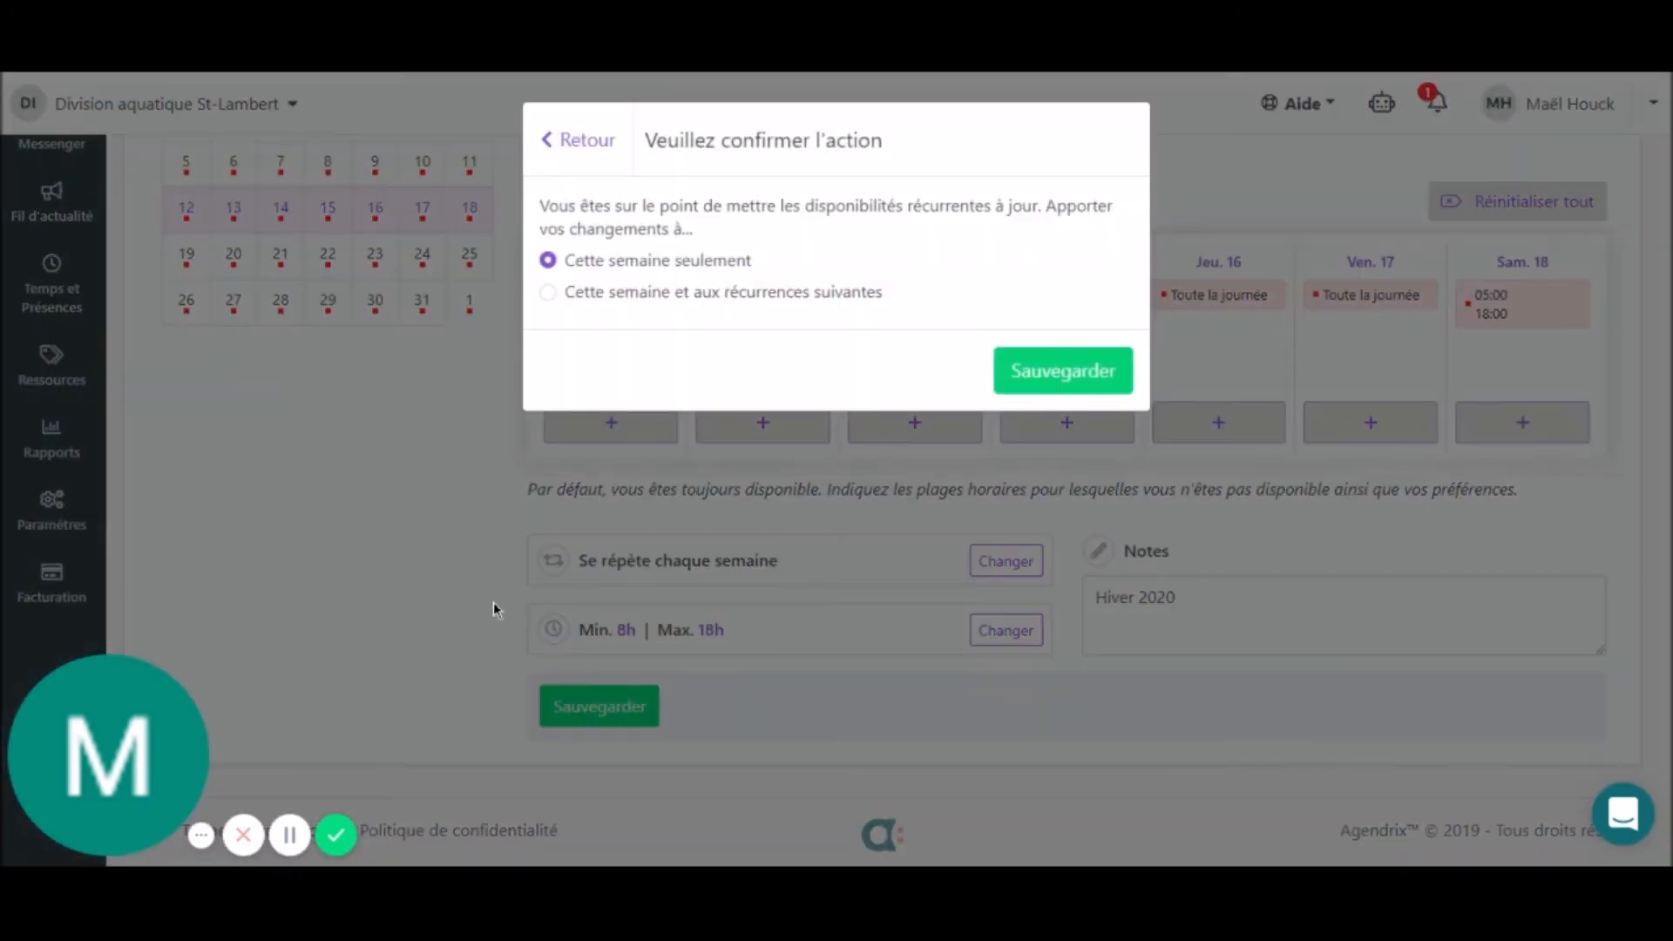
left_click(615, 299)
left_click(1073, 375)
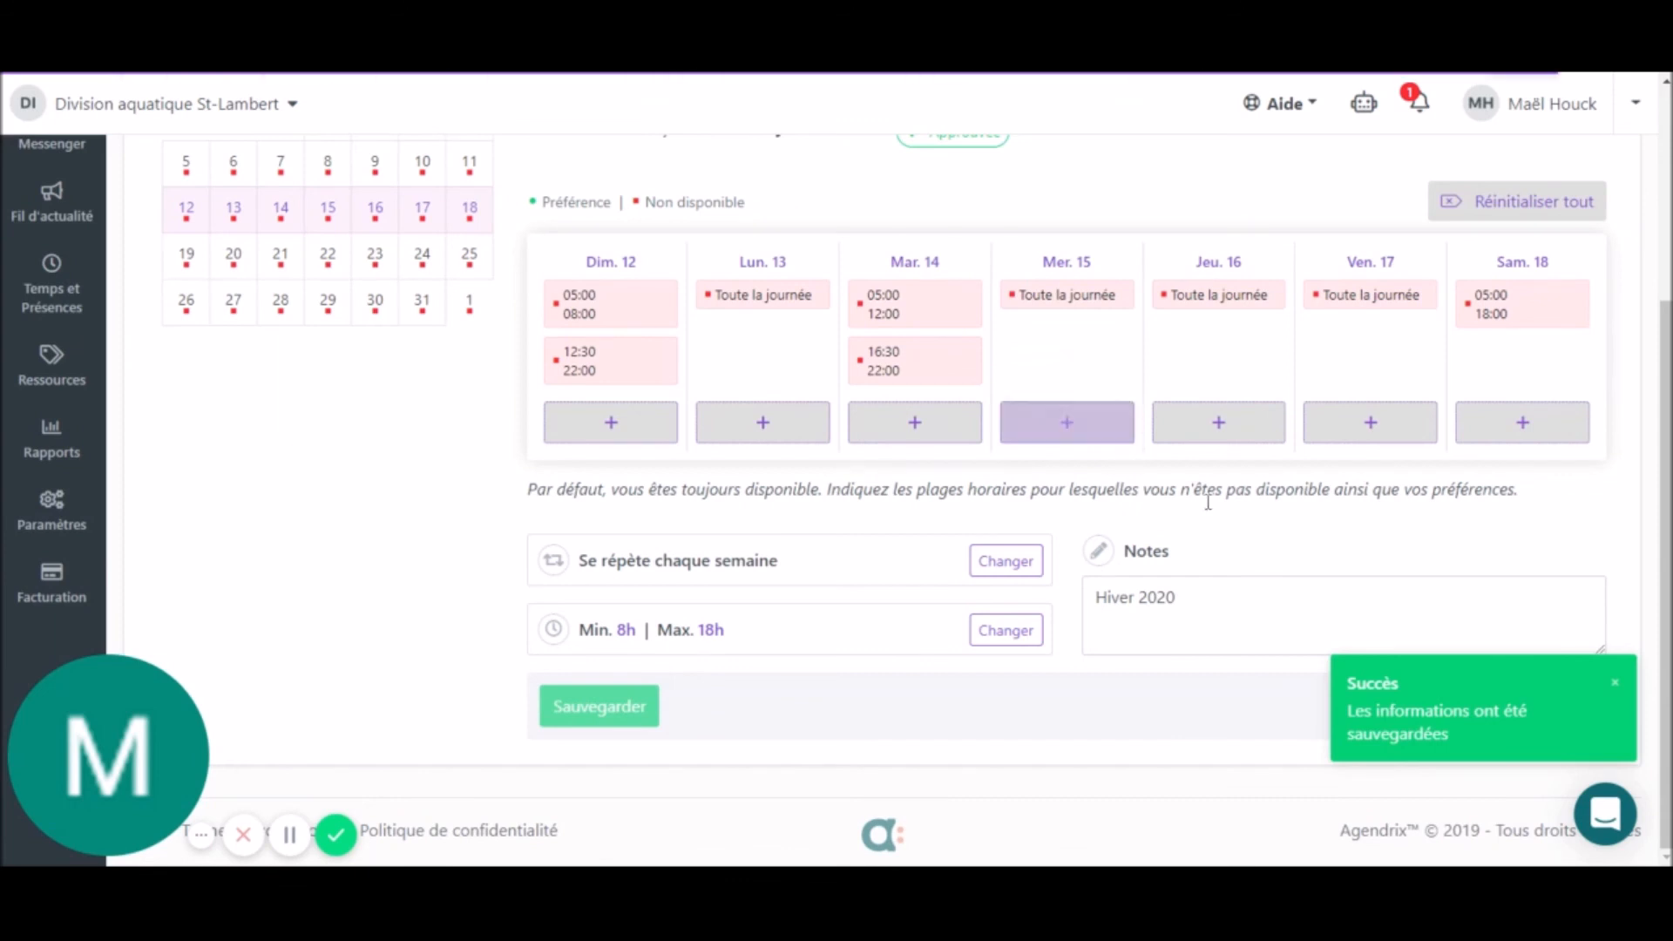
Compare the approved availability for the week of 5 January with that of the week of 12 January
scroll(1113, 751, "up", 3)
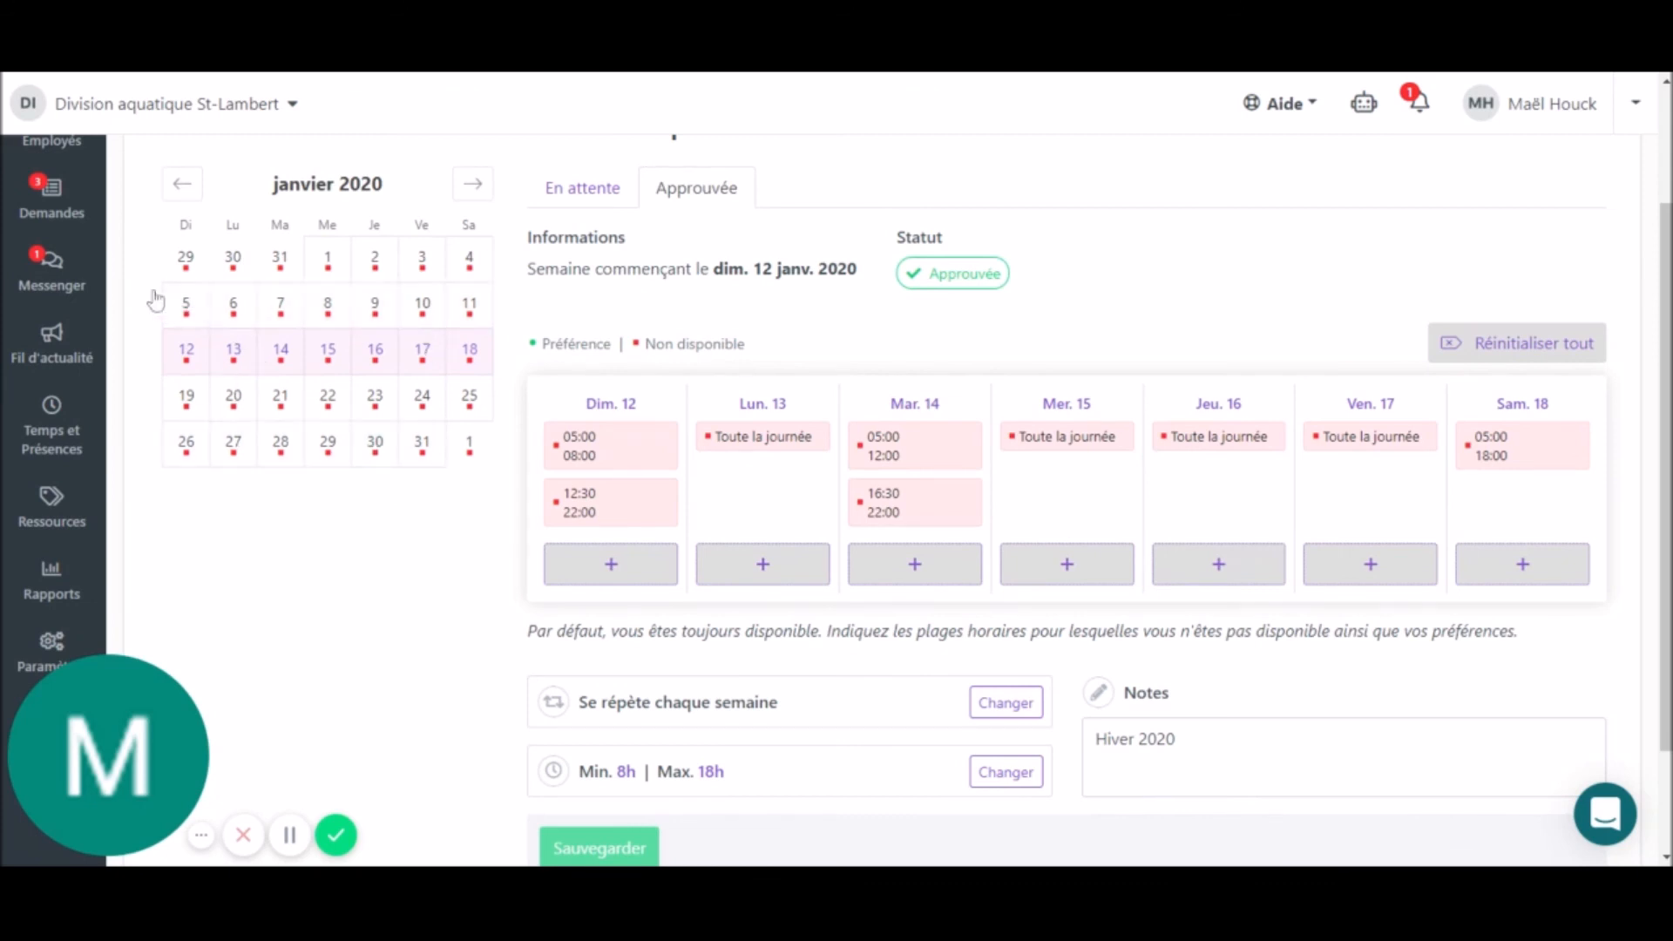
left_click(193, 312)
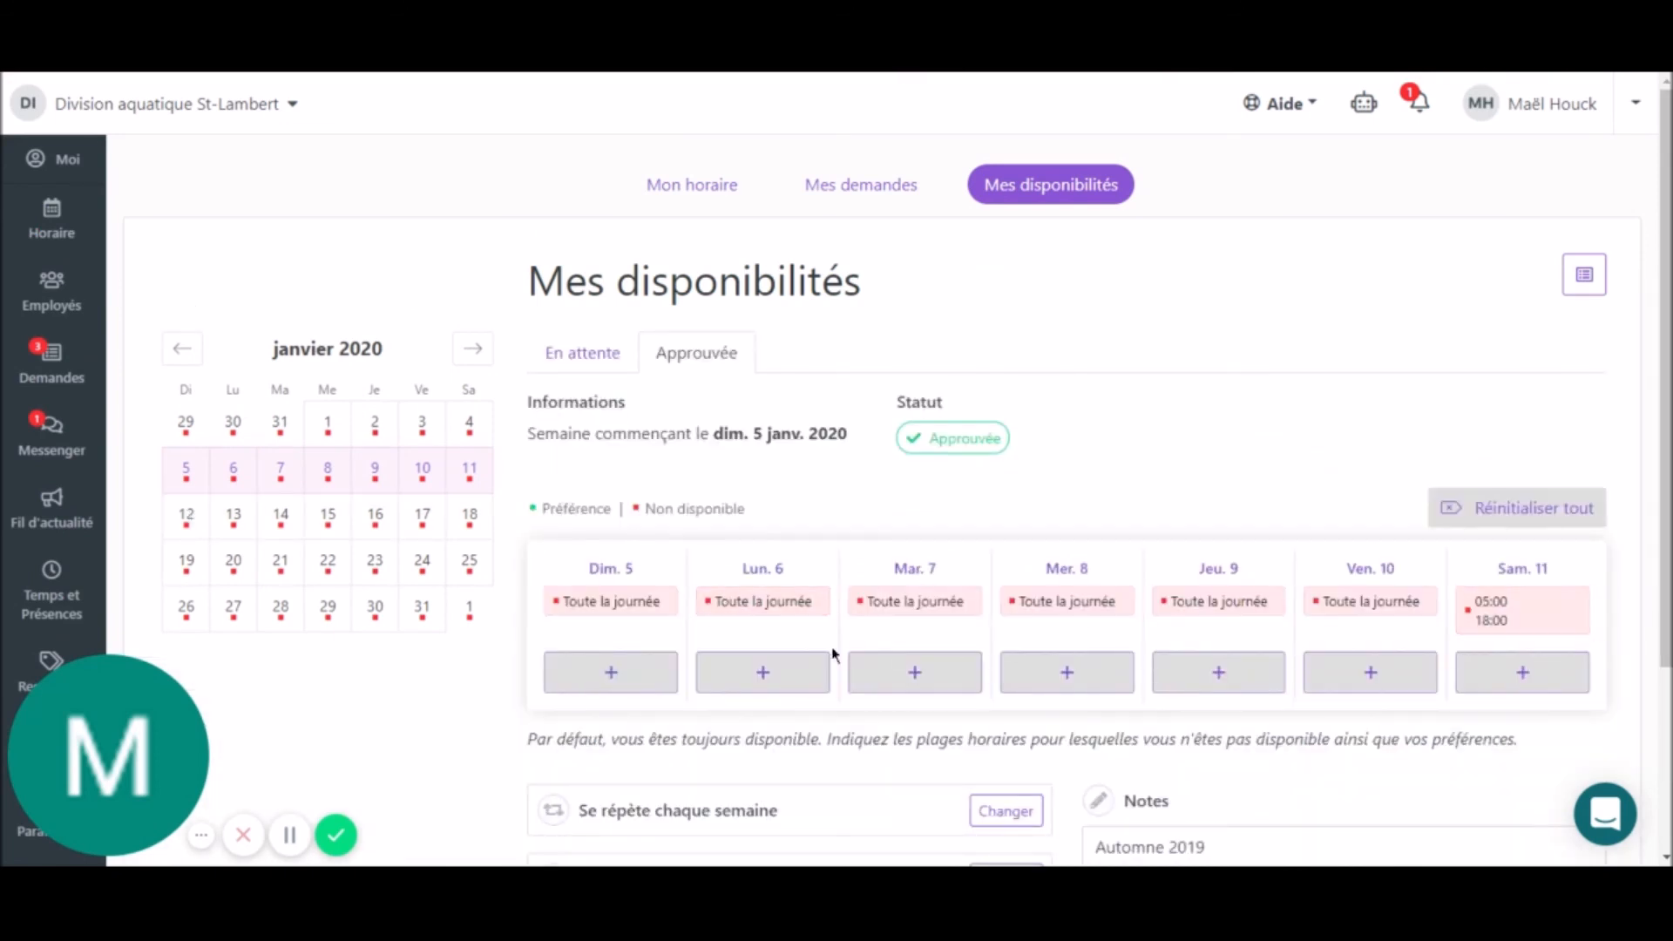
left_click(184, 523)
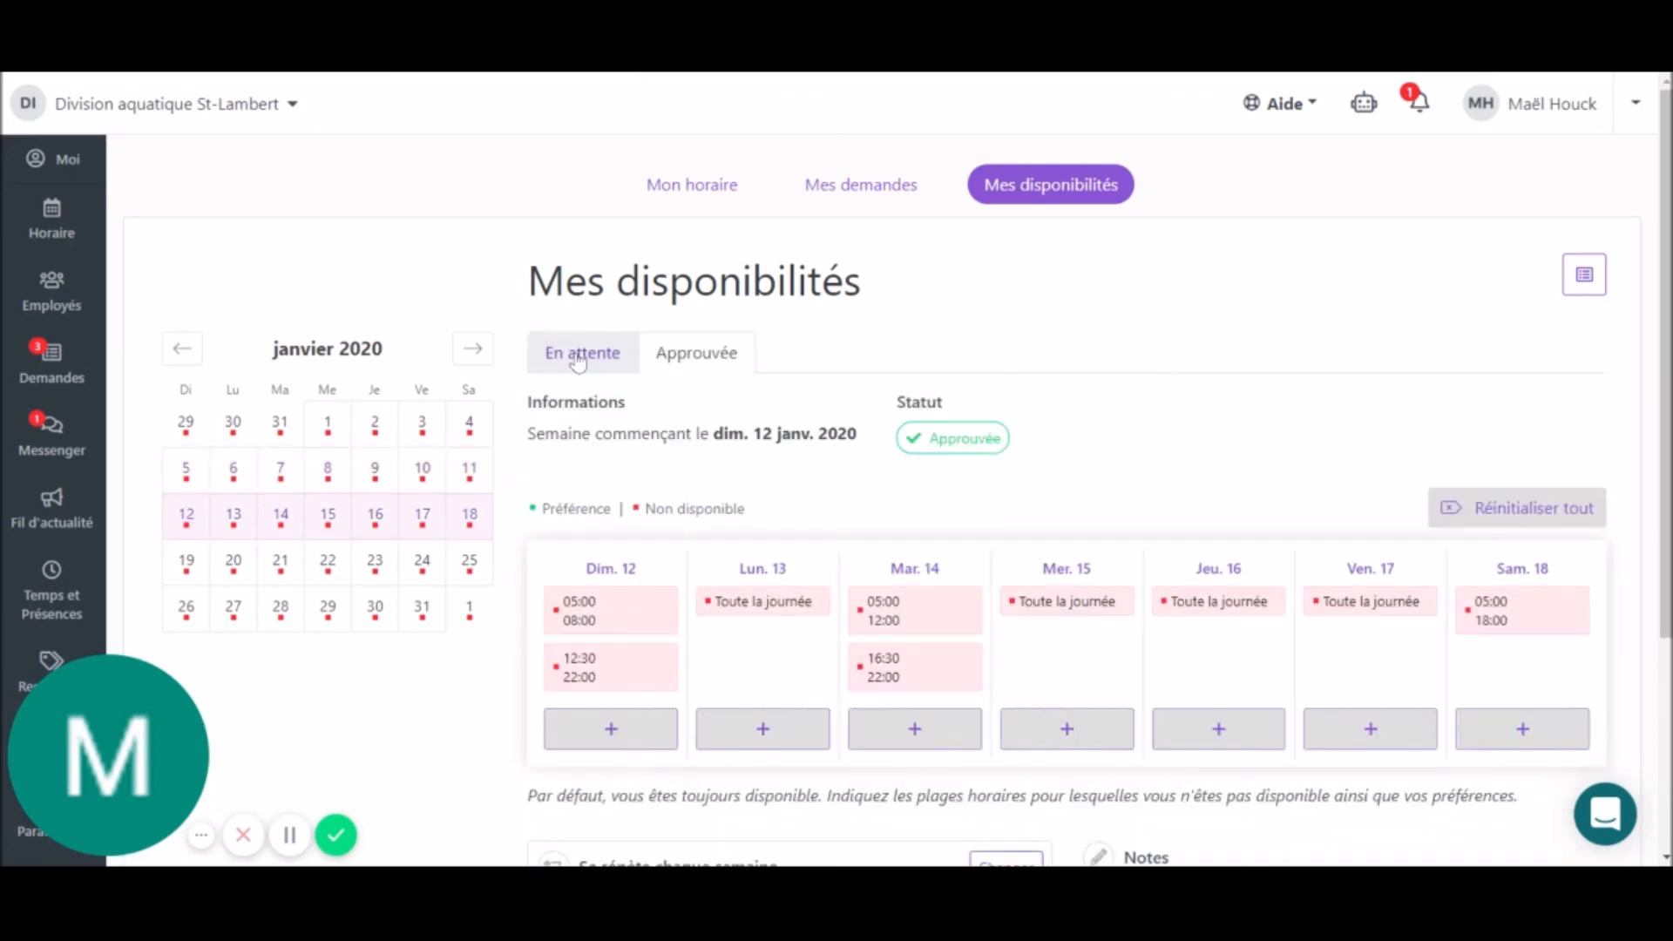
Check the pending availability for the week of 12 January
left_click(577, 359)
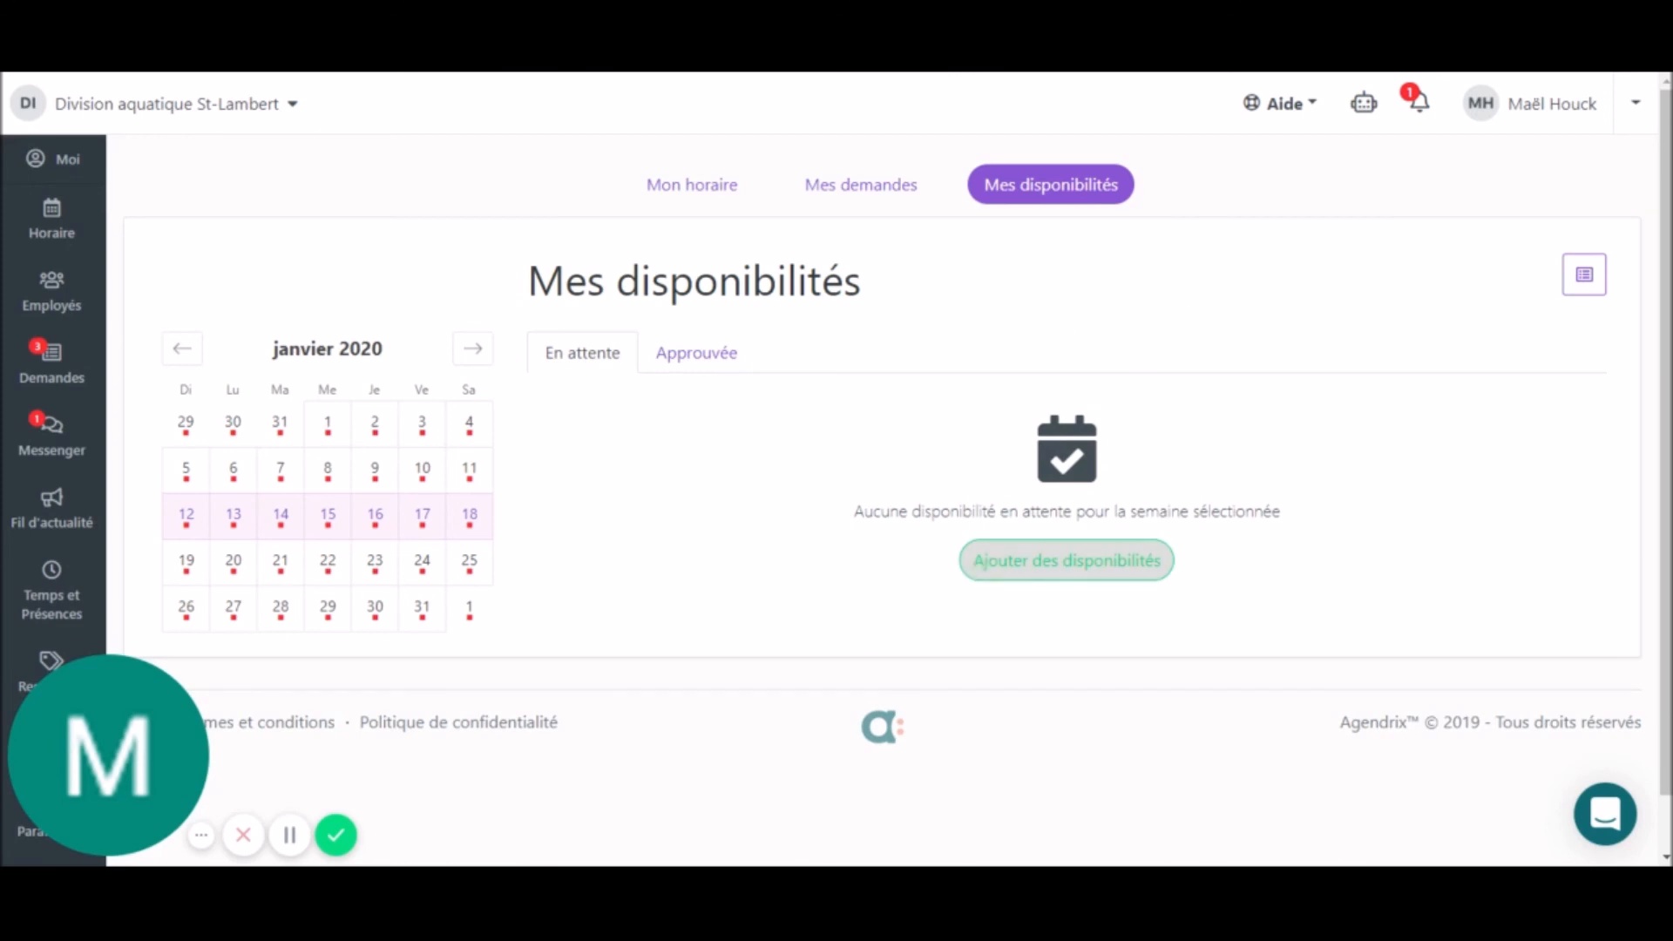
scroll(1235, 314, "down", 1)
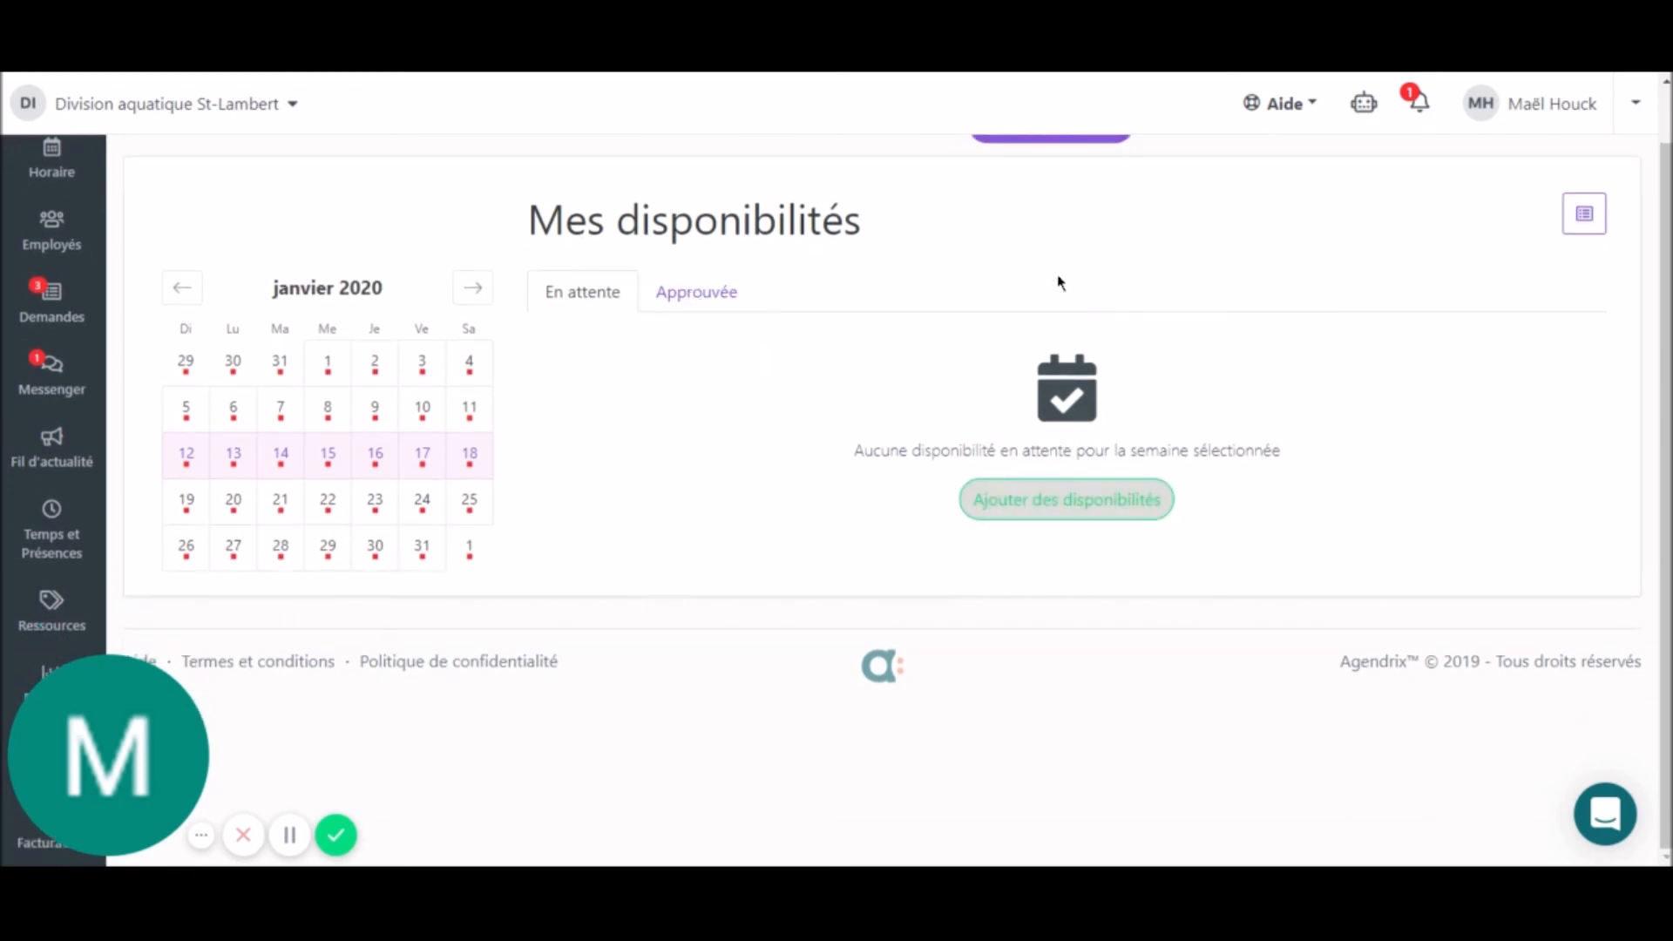
scroll(1059, 281, "up", 1)
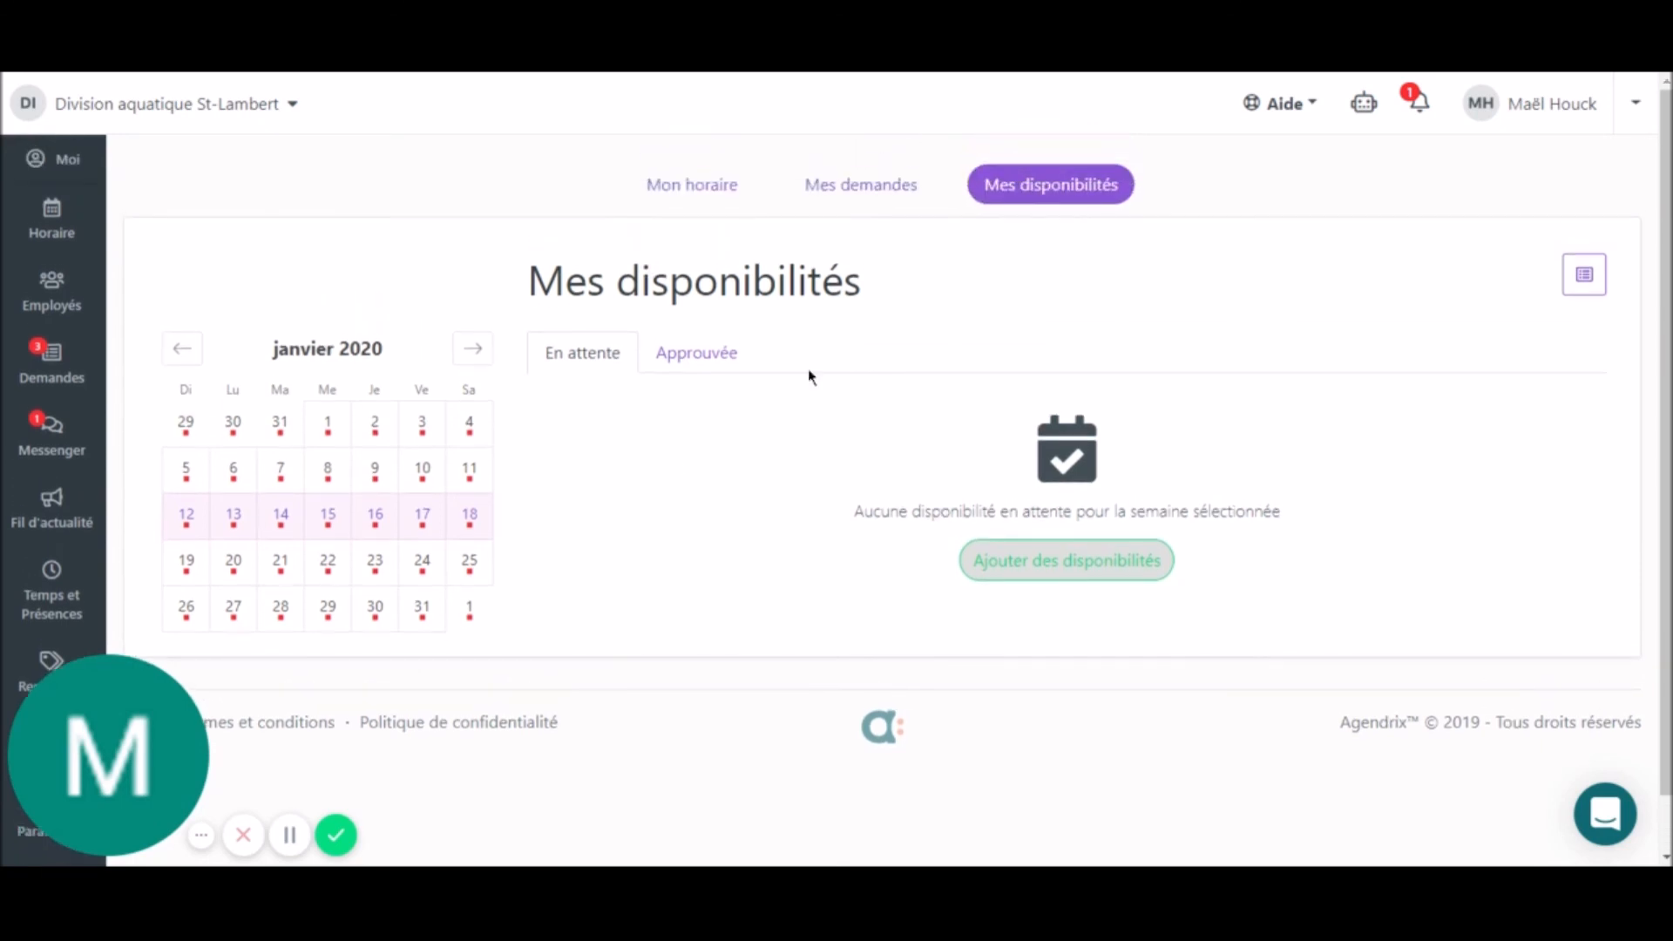